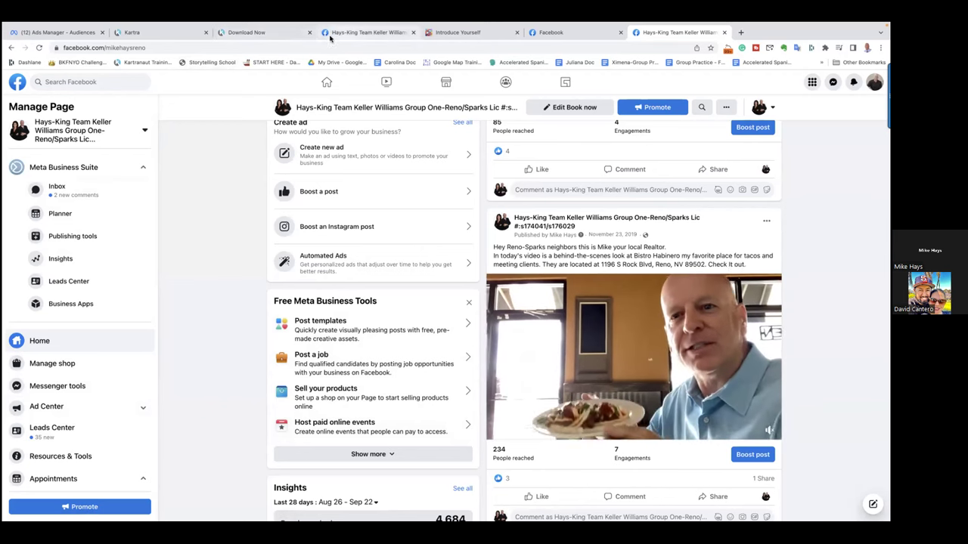
- Switch from the business Page to the '(12) Ads Manager - Audiences' browser tab
{"action": "left_click", "coordinate": [63, 33]}
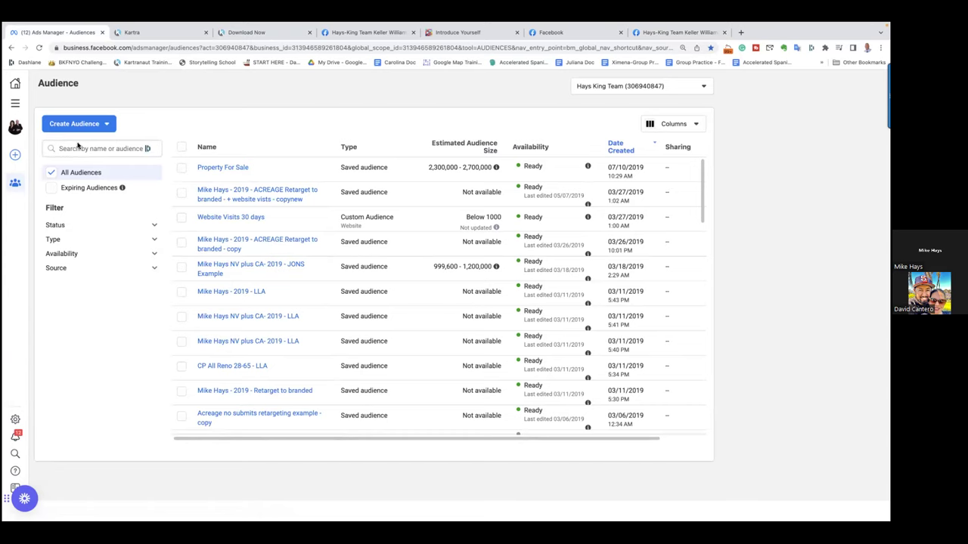
- Go through All tools to the Ads Manager Campaigns list and dismiss the removed-targeting notice
{"action": "left_click", "coordinate": [16, 104]}
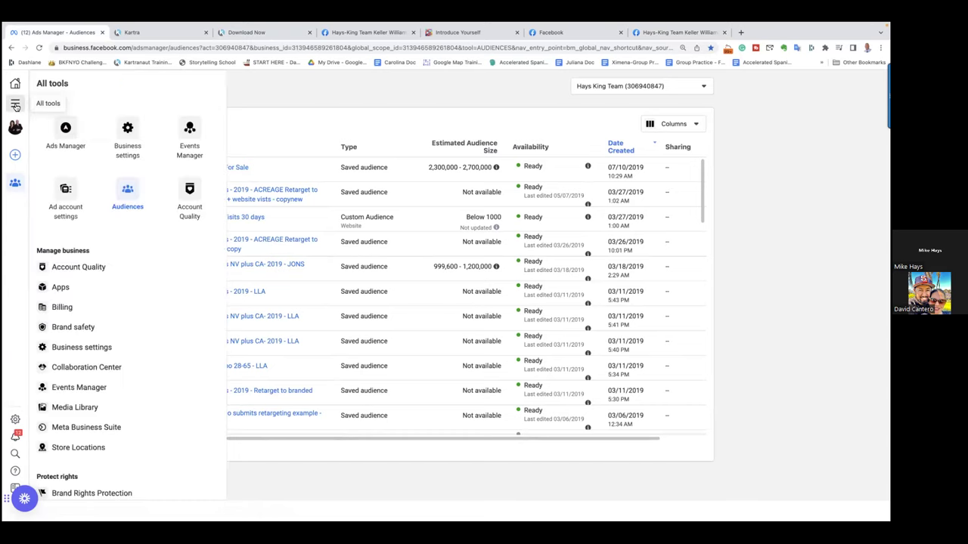
{"action": "left_click", "coordinate": [65, 135]}
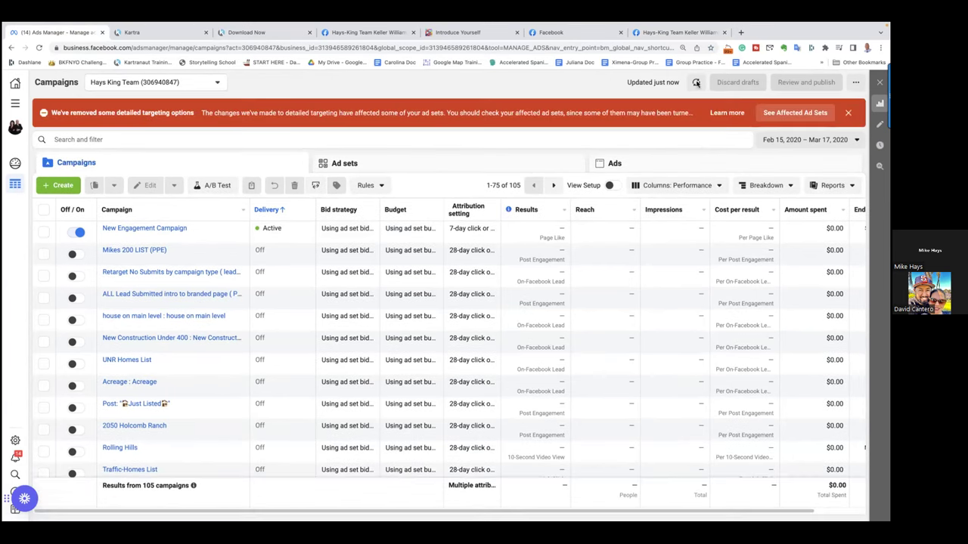
{"action": "left_click", "coordinate": [847, 112]}
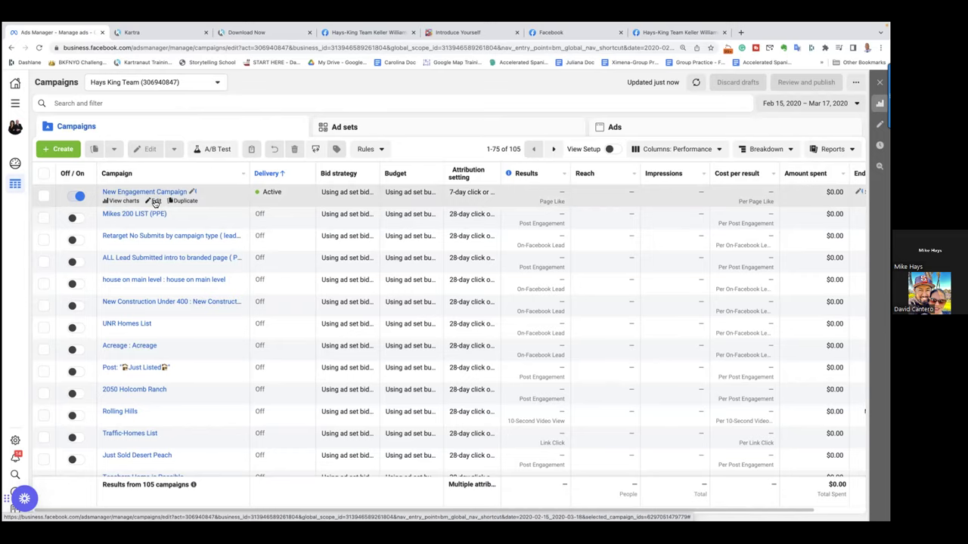
- Rename New Engagement Campaign to 'Page Likes', publish it, and deselect its row
{"action": "left_click", "coordinate": [155, 201]}
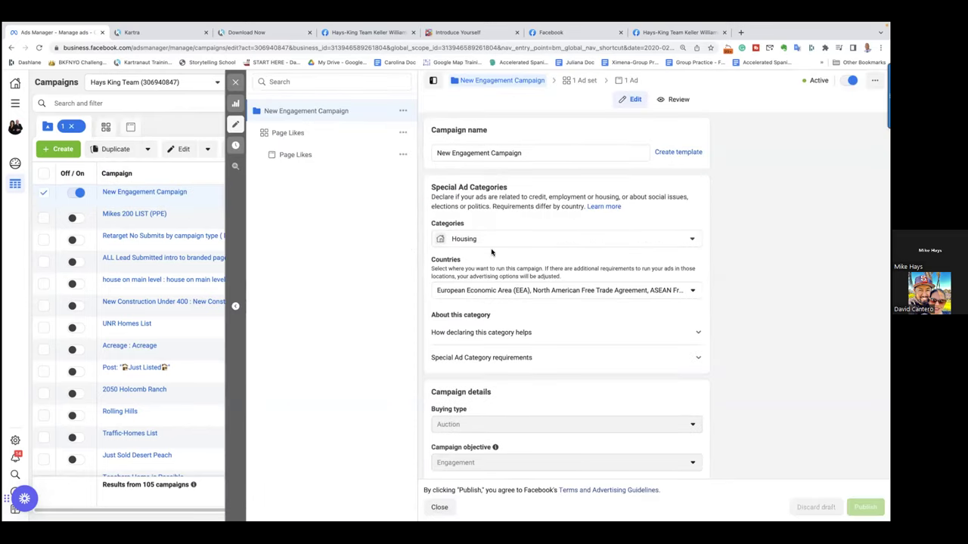
{"action": "scroll", "coordinate": [492, 252], "scroll_direction": "down", "scroll_amount": 2}
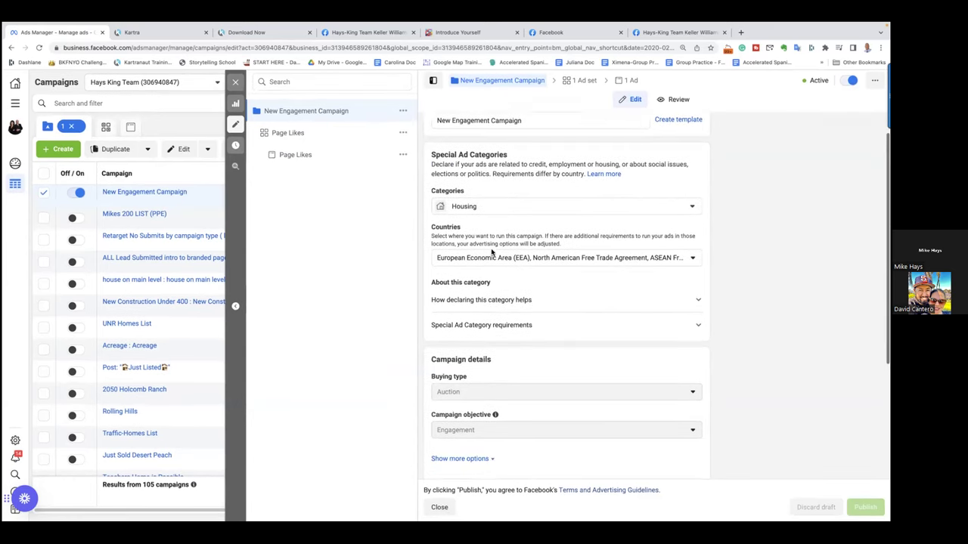
{"action": "scroll", "coordinate": [491, 252], "scroll_direction": "down", "scroll_amount": 4}
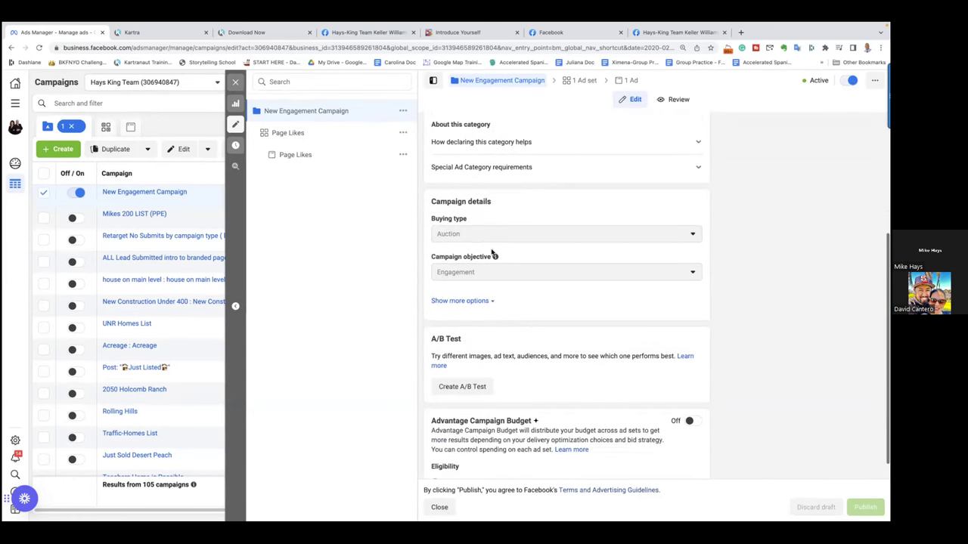
{"action": "scroll", "coordinate": [492, 252], "scroll_direction": "up", "scroll_amount": 6}
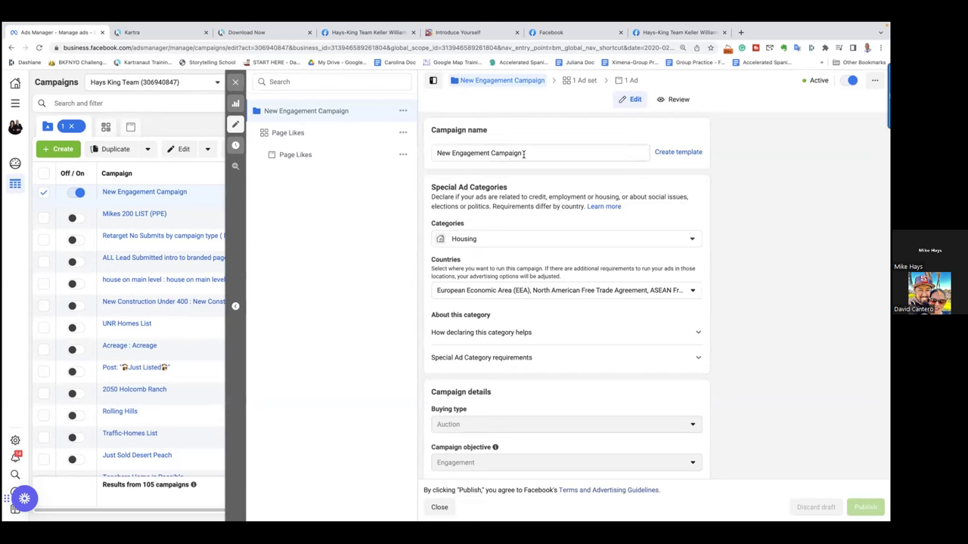
{"action": "left_click_drag", "start_coordinate": [522, 154], "coordinate": [420, 157]}
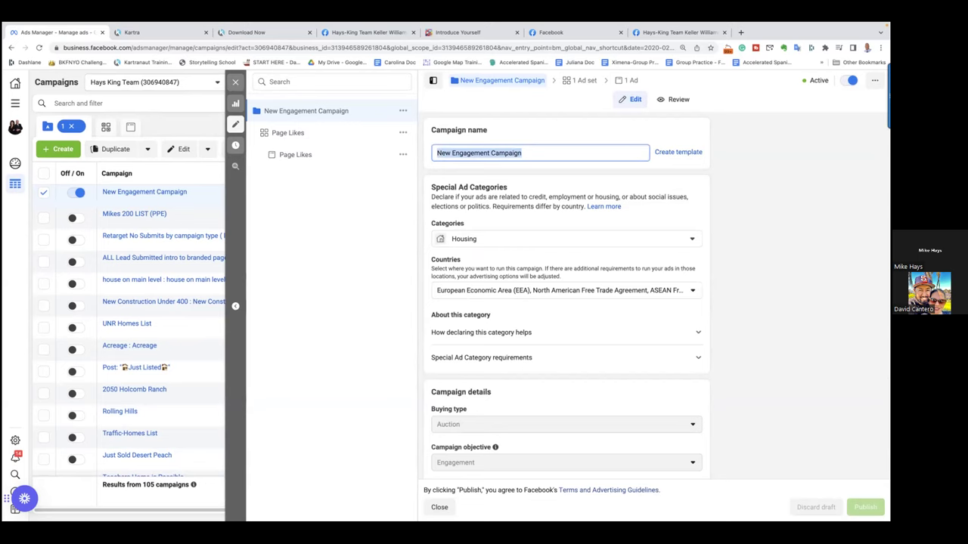
{"action": "type", "text": "Page Likes"}
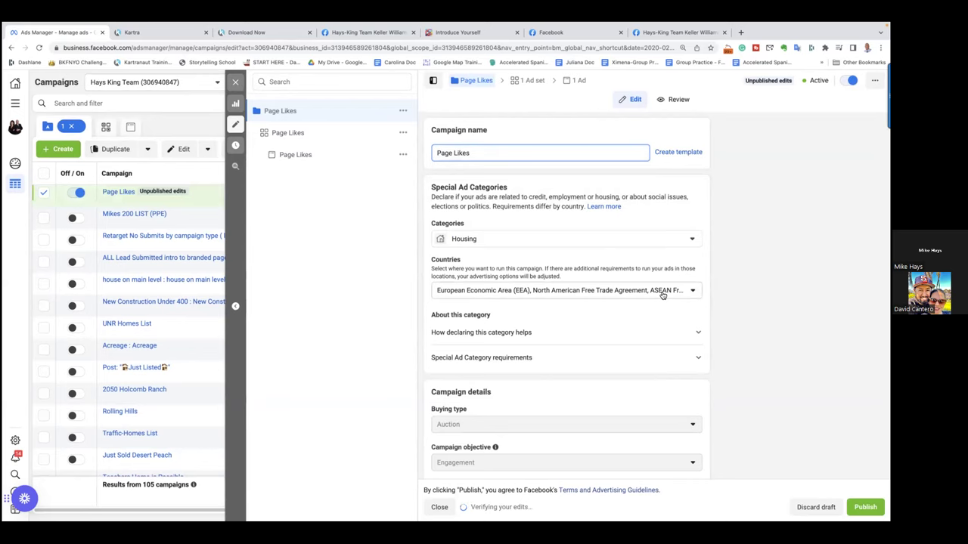
{"action": "scroll", "coordinate": [662, 295], "scroll_direction": "down", "scroll_amount": 3}
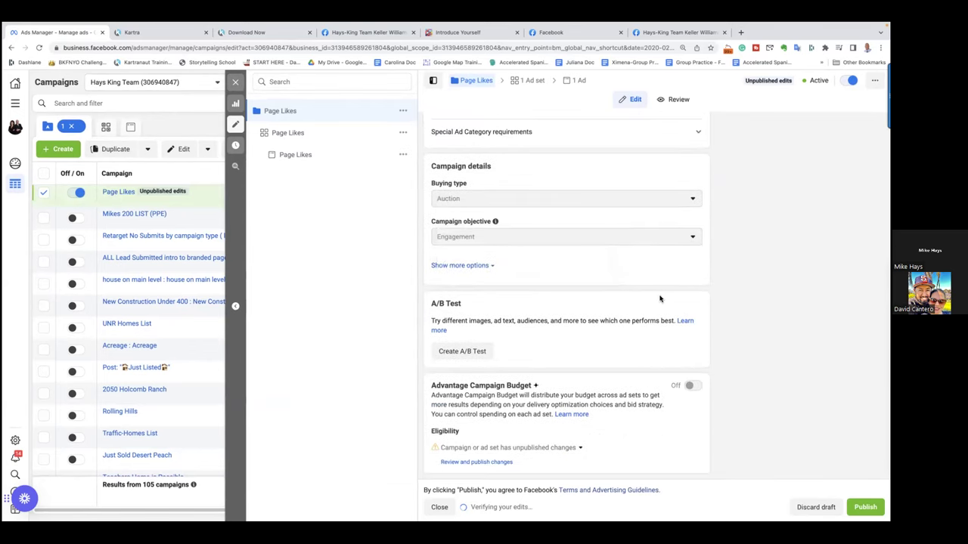
{"action": "left_click", "coordinate": [865, 507]}
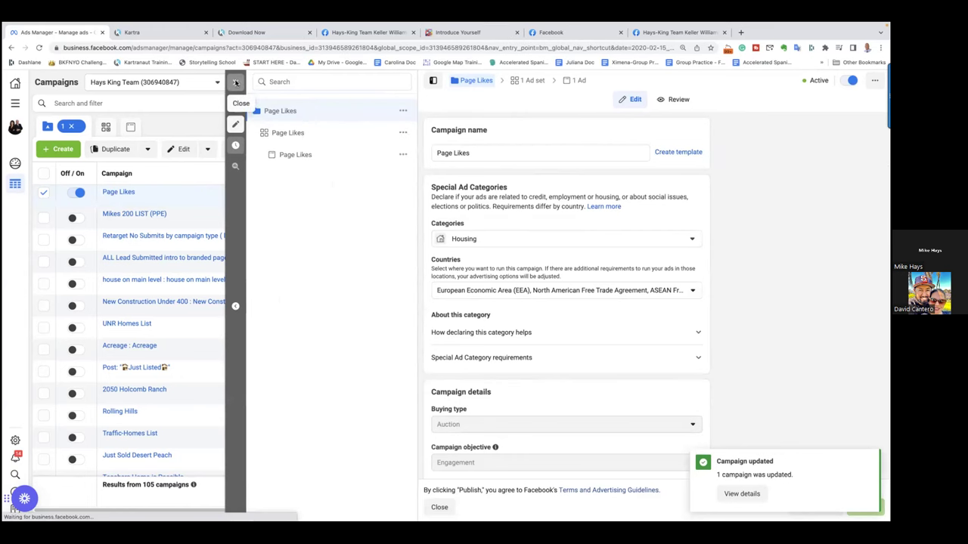
{"action": "left_click", "coordinate": [237, 83]}
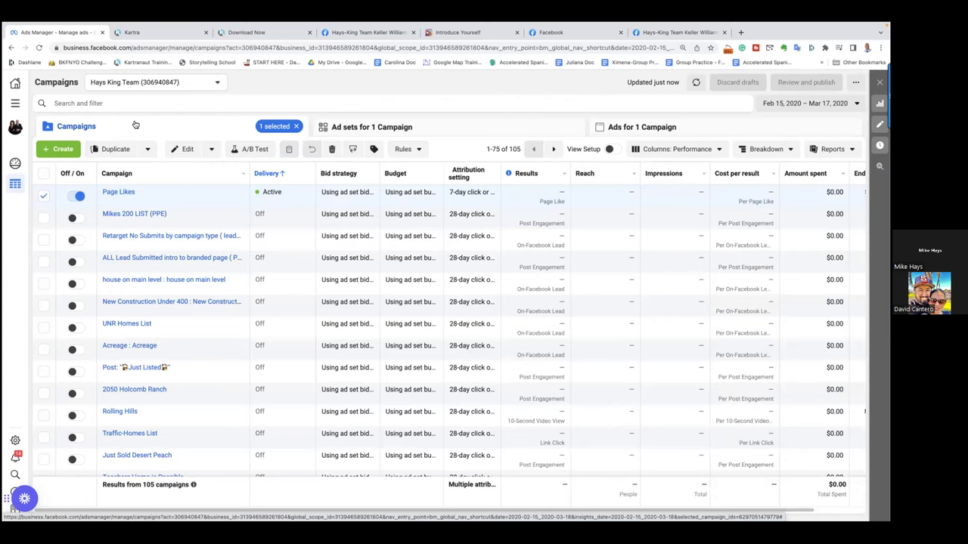
{"action": "left_click", "coordinate": [43, 196]}
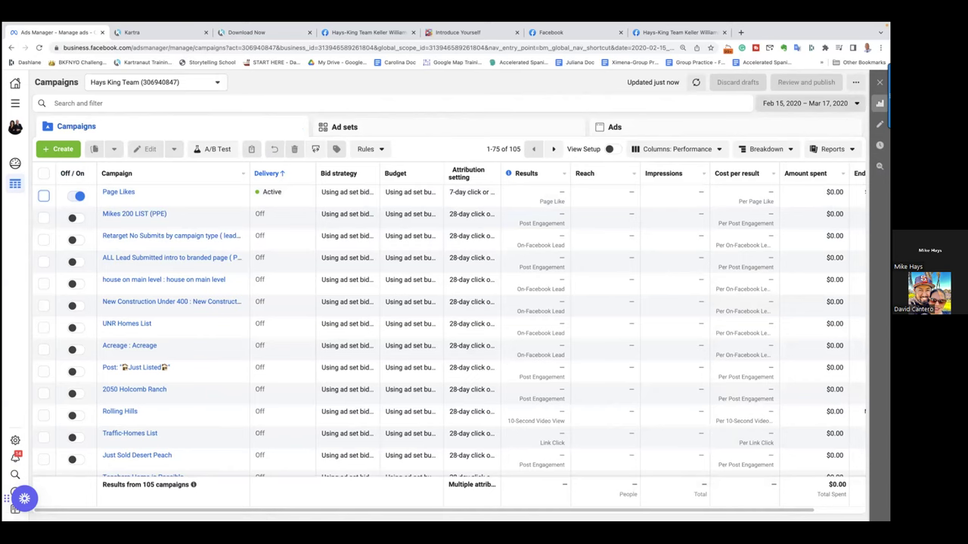
- Pick the Maximum preset in the reporting date range picker
{"action": "left_click", "coordinate": [805, 103]}
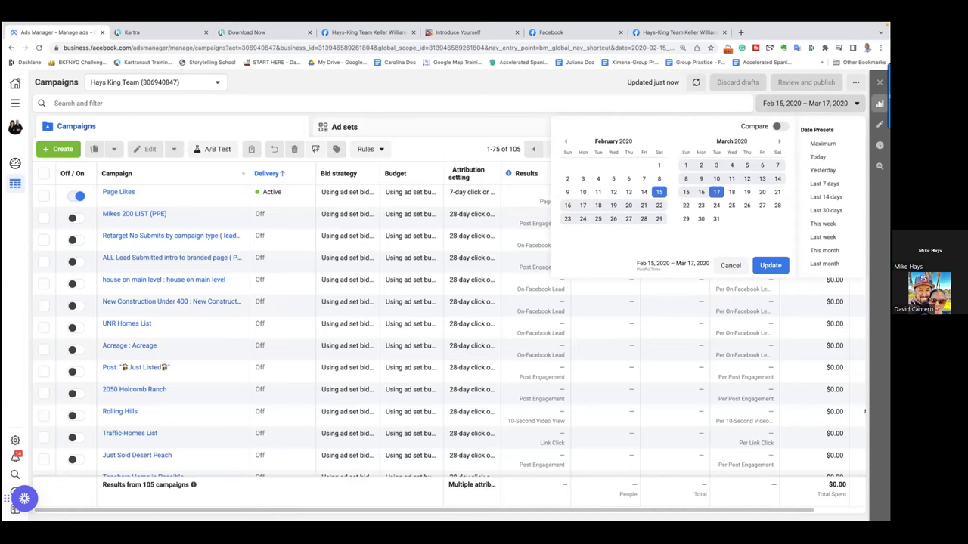
{"action": "key", "text": "Escape"}
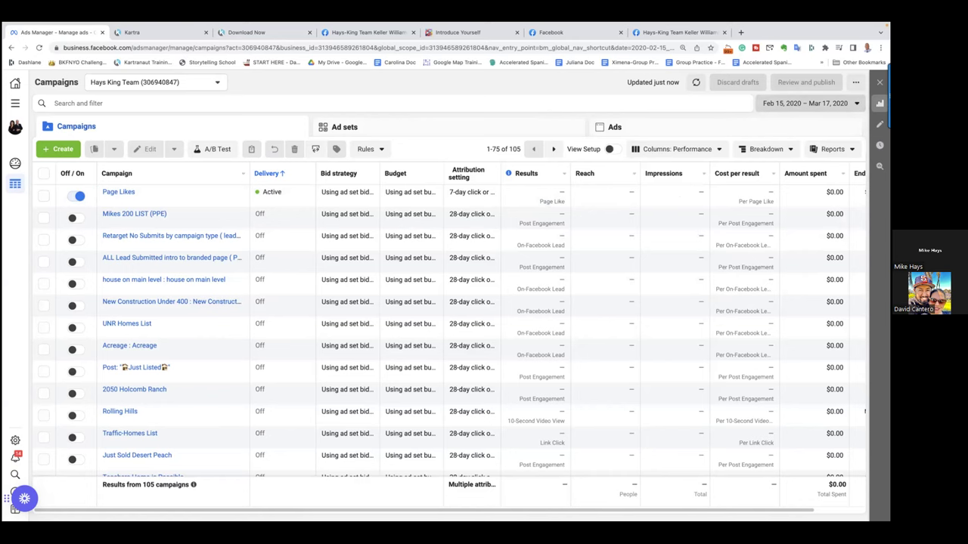
{"action": "left_click", "coordinate": [790, 110]}
{"action": "left_click", "coordinate": [717, 192]}
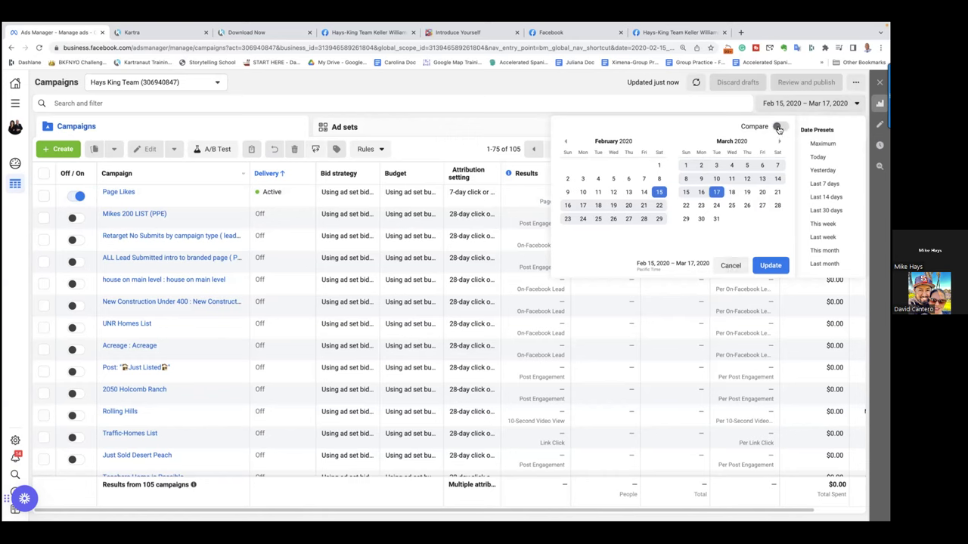
{"action": "left_click", "coordinate": [823, 143]}
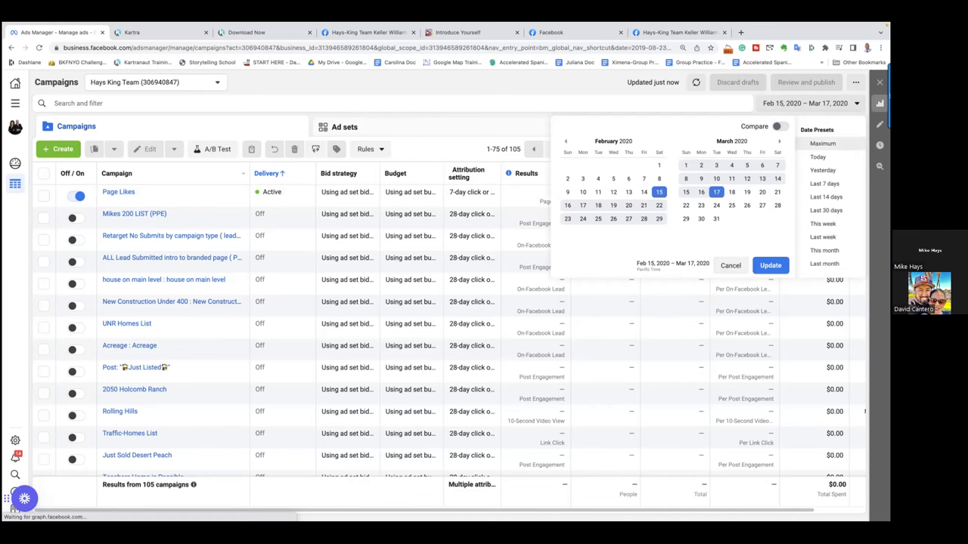
- Apply the Maximum date range, spanning Aug 23, 2019 to Sep 23, 2022
{"action": "left_click", "coordinate": [771, 265]}
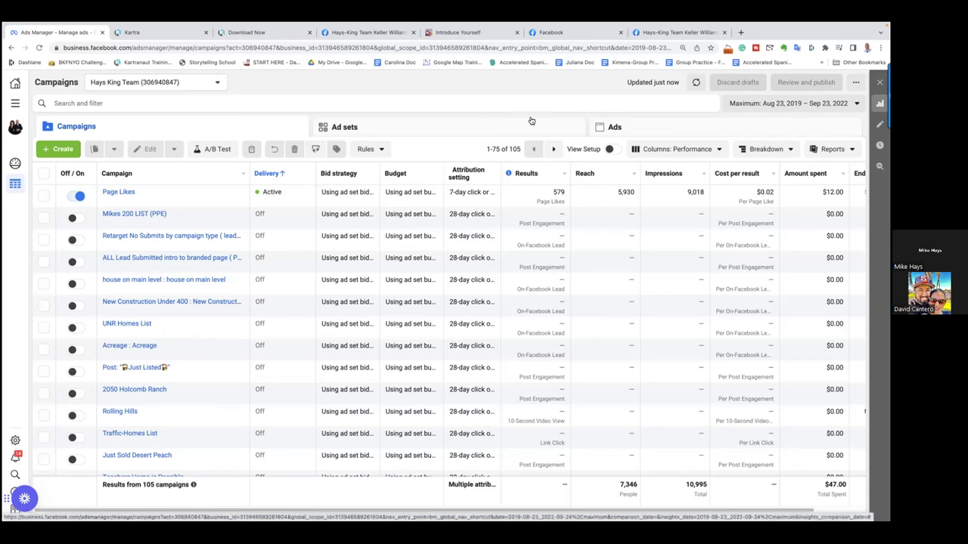
- Create a new campaign with the Awareness objective
{"action": "left_click", "coordinate": [65, 149]}
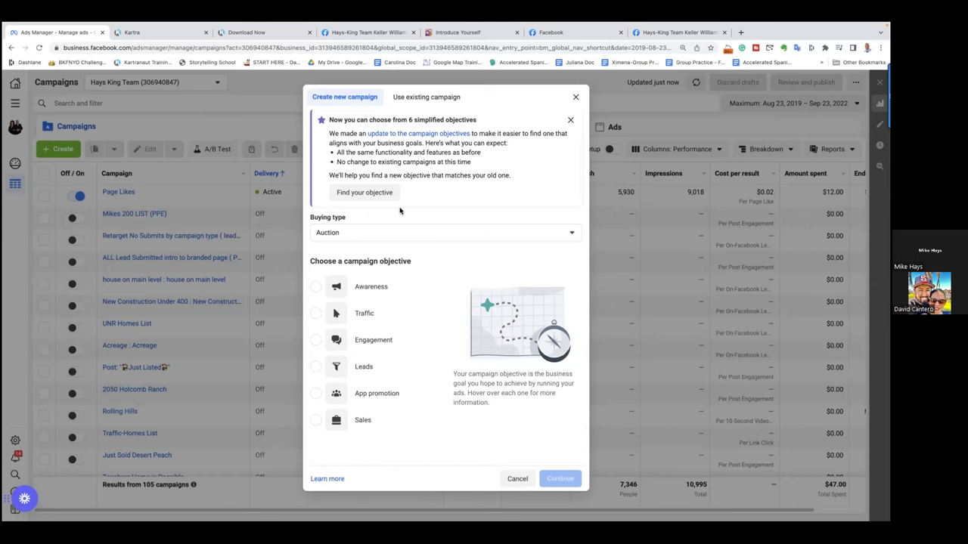
{"action": "left_click", "coordinate": [317, 288]}
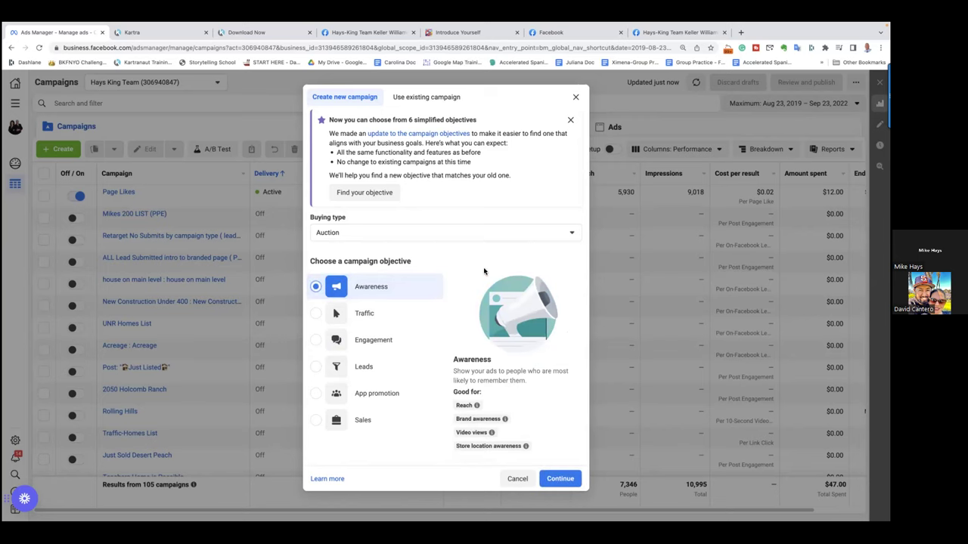
{"action": "left_click", "coordinate": [558, 479]}
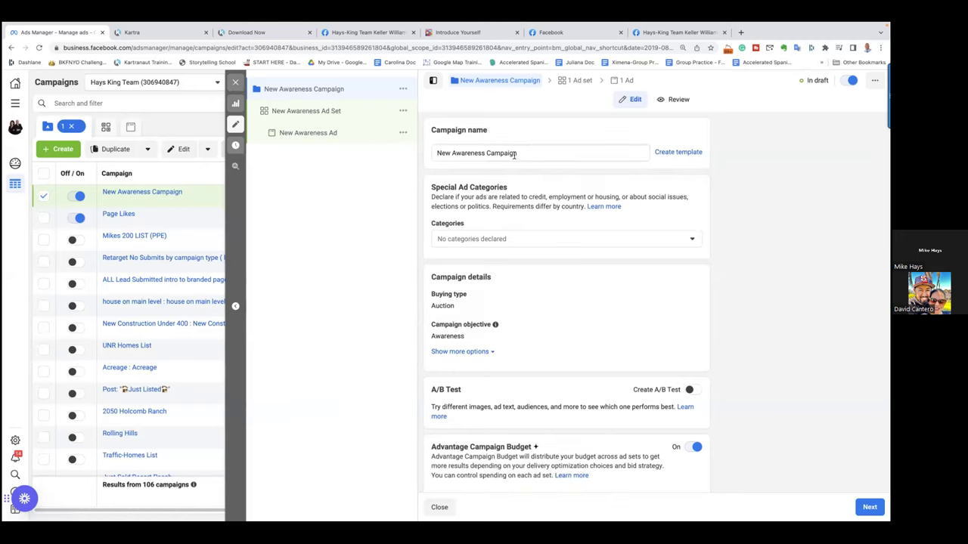
- Rename the campaign 'Taco Shop Video (awareness)'
{"action": "left_click", "coordinate": [515, 154]}
{"action": "triple_click", "coordinate": [520, 153]}
{"action": "key", "text": "Right"}
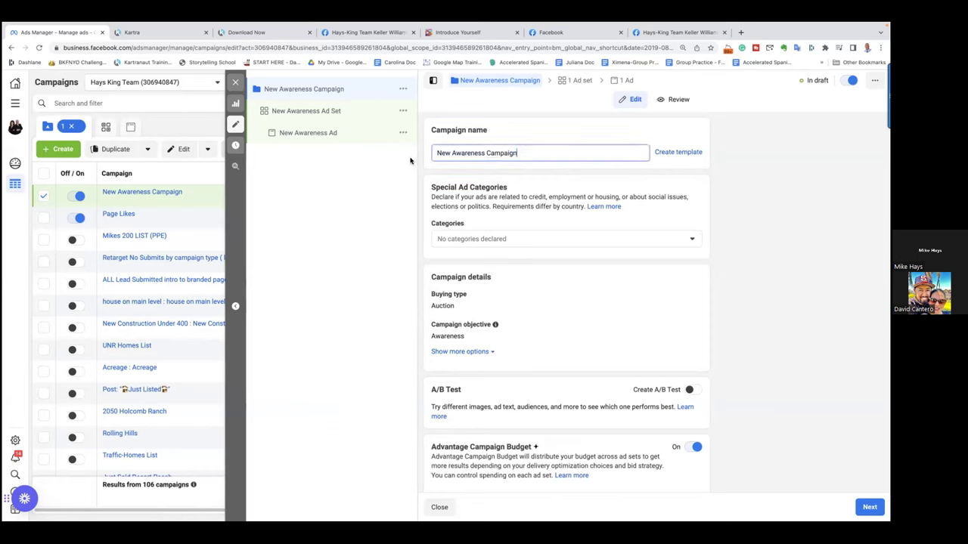
{"action": "type", "text": "Ta"}
{"action": "key", "text": "ctrl+a"}
{"action": "type", "text": "Taco S/"}
{"action": "key", "text": "BackSpace"}
{"action": "type", "text": "h"}
{"action": "key", "text": "BackSpace"}
{"action": "type", "text": "hop Video"}
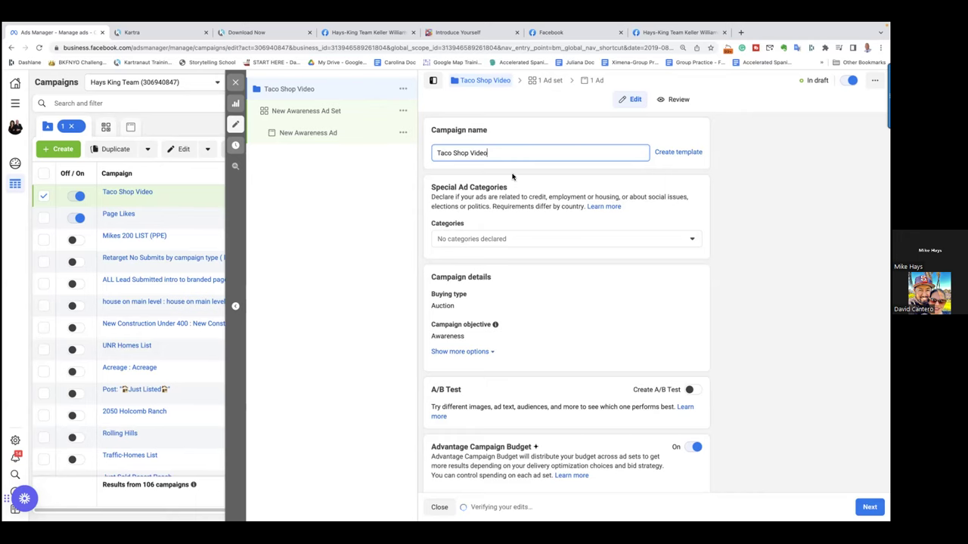
{"action": "type", "text": "(aware"}
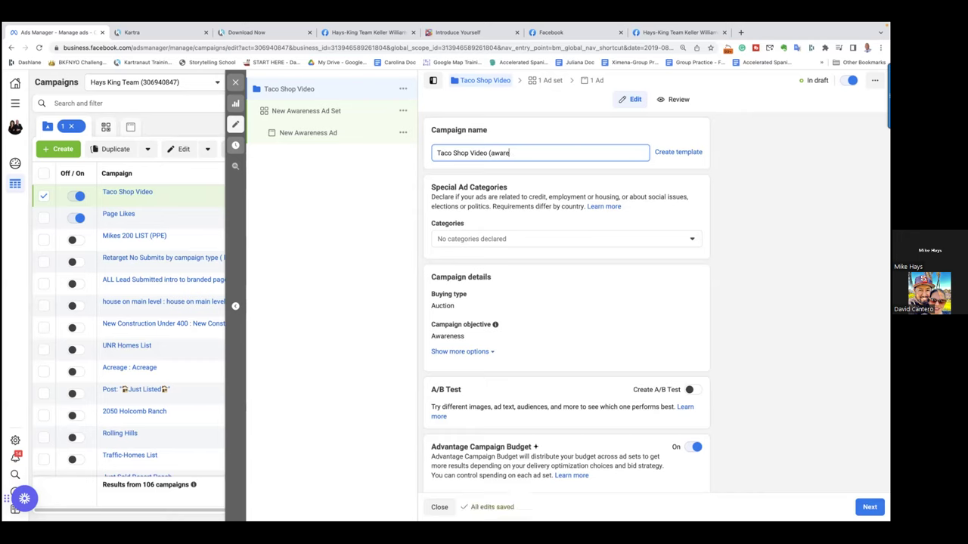
{"action": "type", "text": "ness)"}
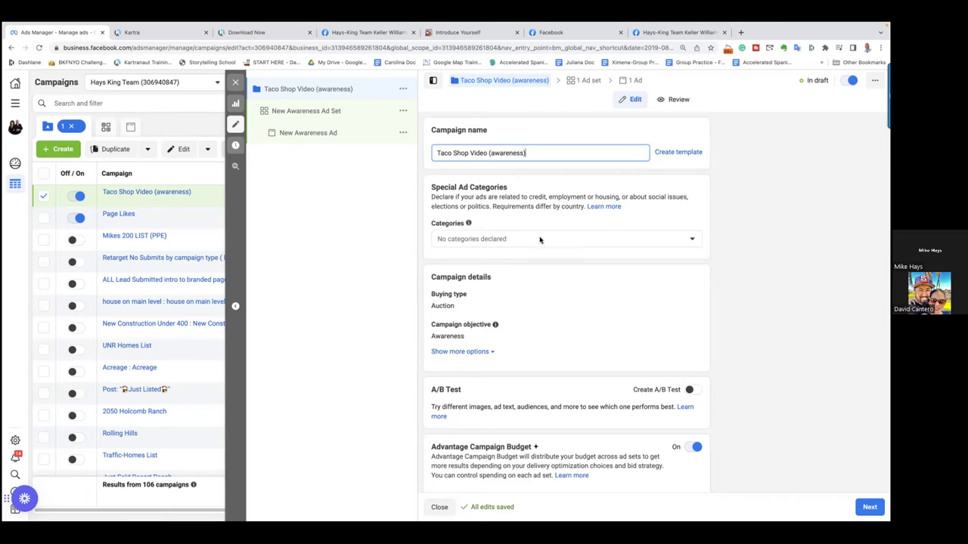
- Declare Housing as the special ad category and open the ad set for editing
{"action": "left_click", "coordinate": [599, 242]}
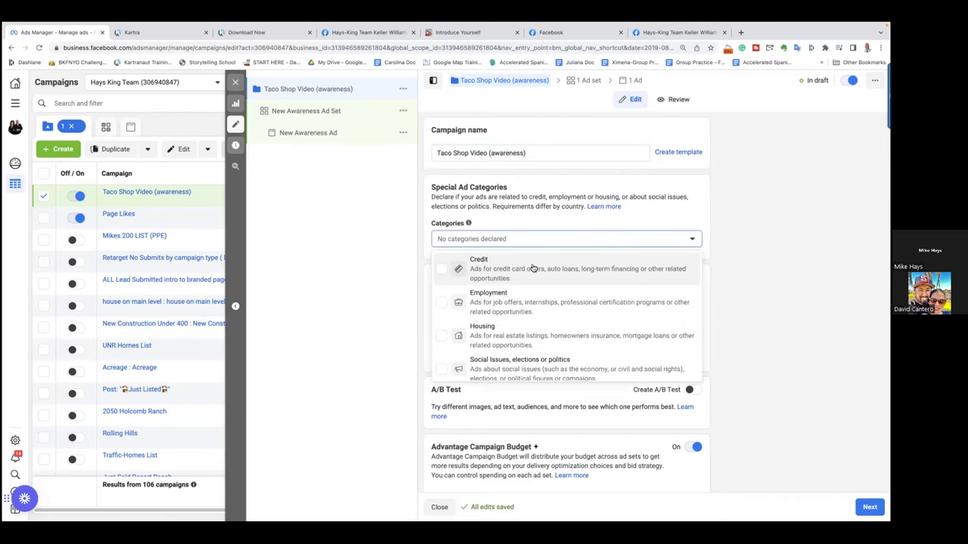
{"action": "left_click", "coordinate": [446, 340]}
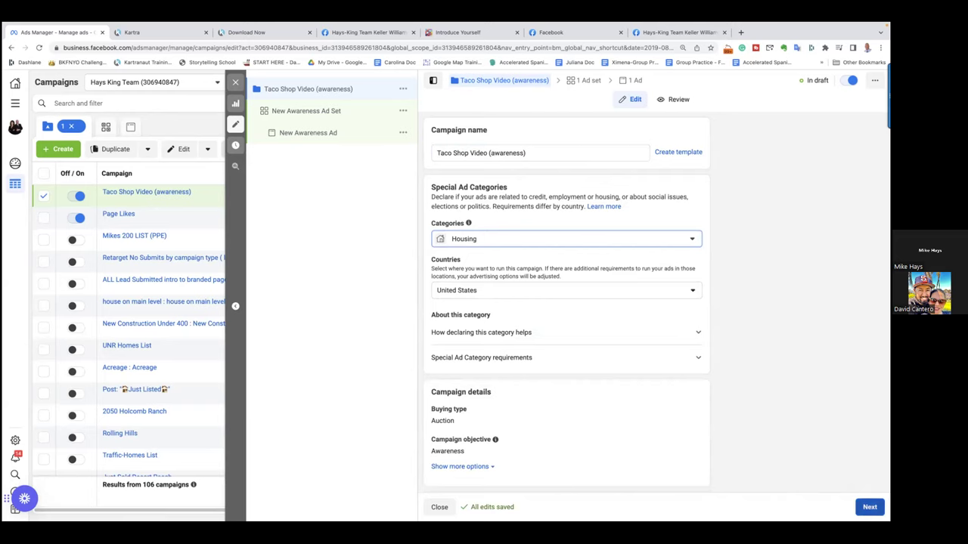
{"action": "left_click", "coordinate": [306, 110]}
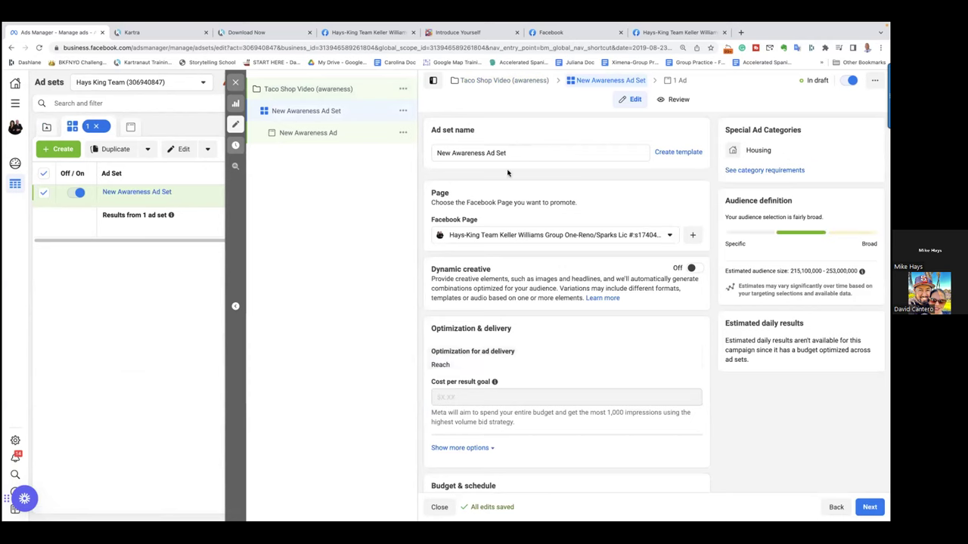
- Enter 'Taco Shop Video' as the ad set name, then clear the field completely
{"action": "left_click_drag", "start_coordinate": [505, 153], "coordinate": [405, 156]}
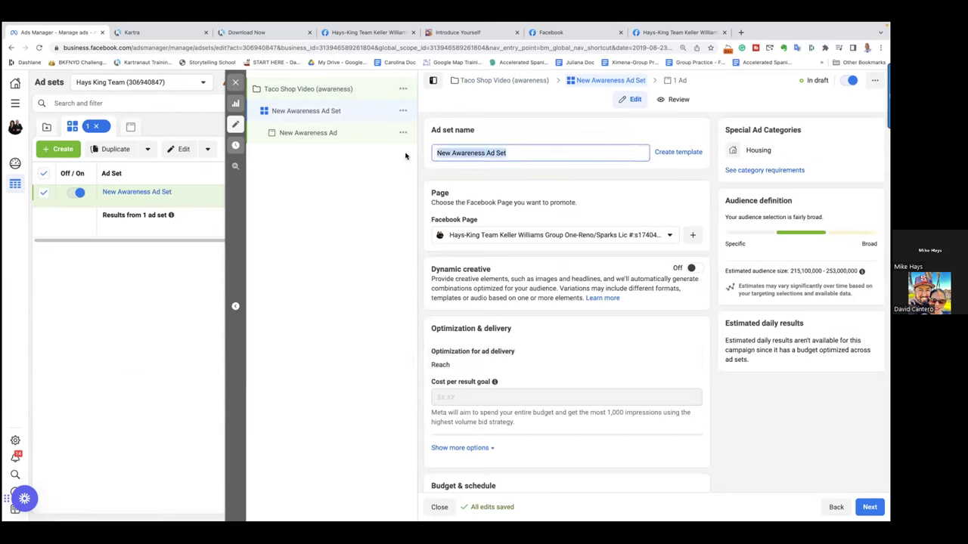
{"action": "type", "text": "Tac"}
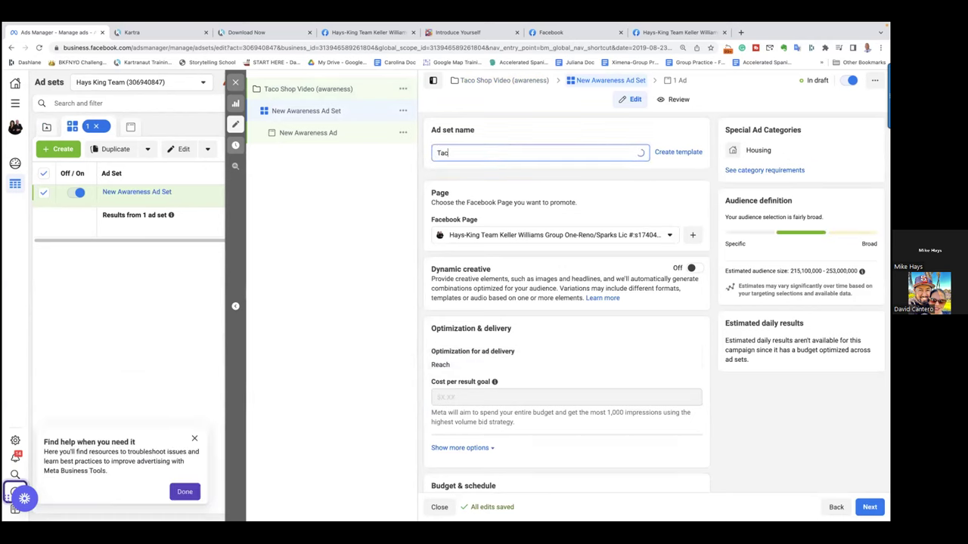
{"action": "type", "text": "o Shop Video"}
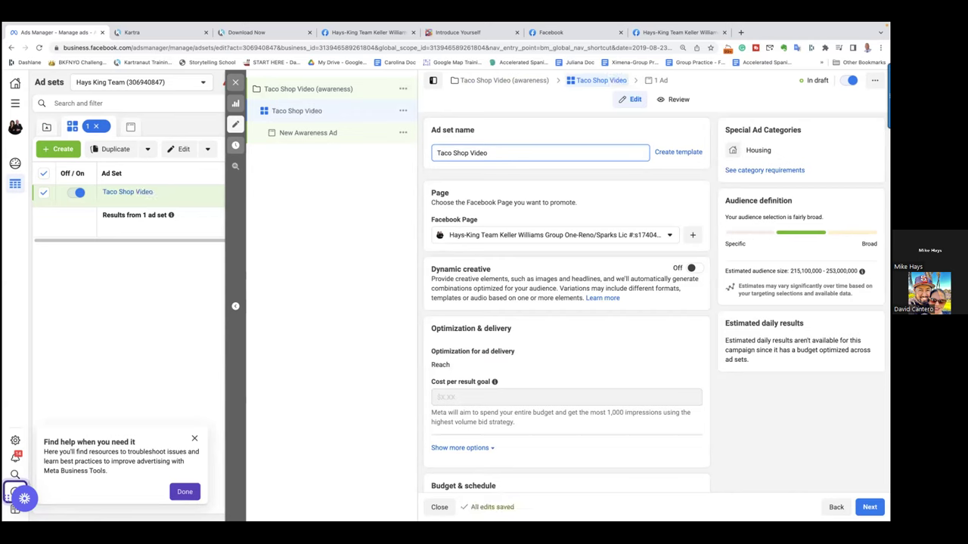
{"action": "key", "text": "ctrl+a"}
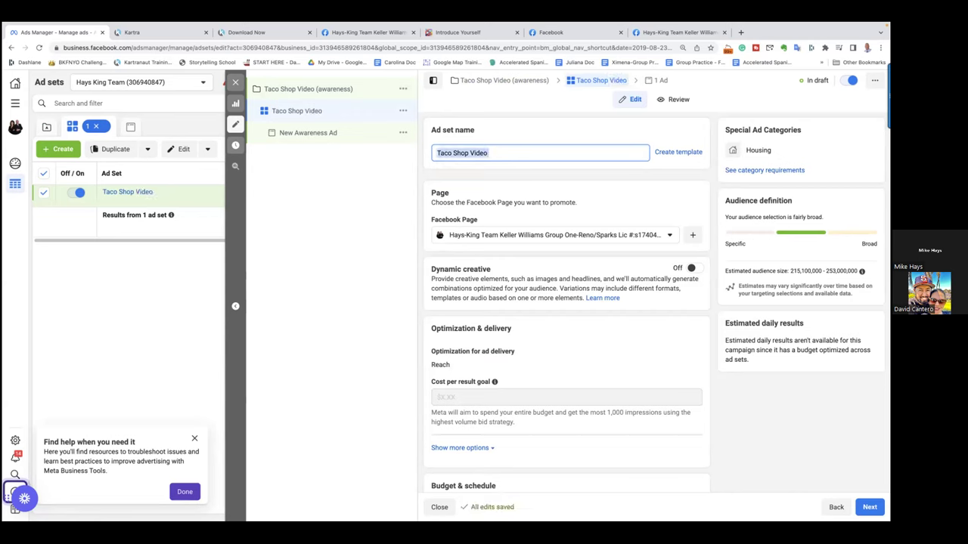
{"action": "key", "text": "BackSpace"}
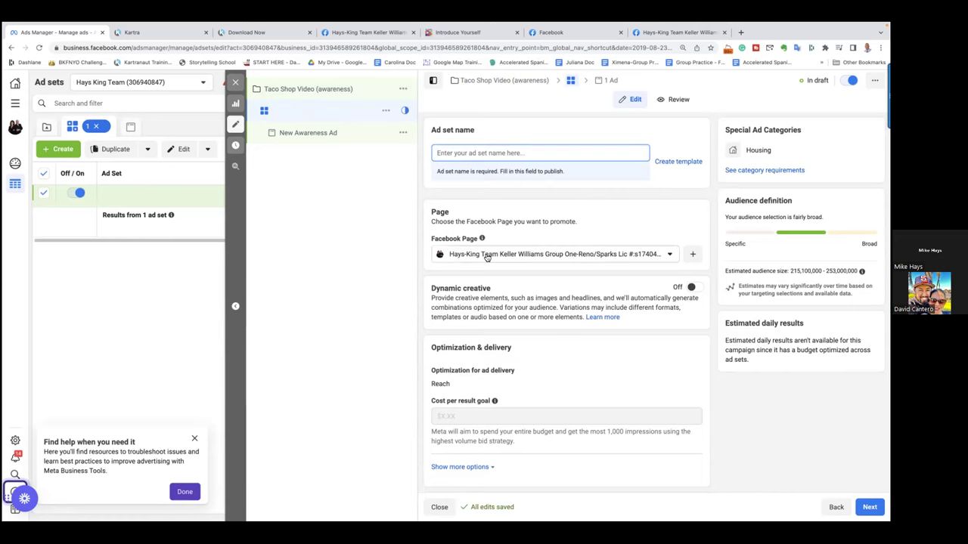
- Expand 'Show more options' under Budget & schedule and under Optimization & delivery
{"action": "scroll", "coordinate": [486, 272], "scroll_direction": "down", "scroll_amount": 1}
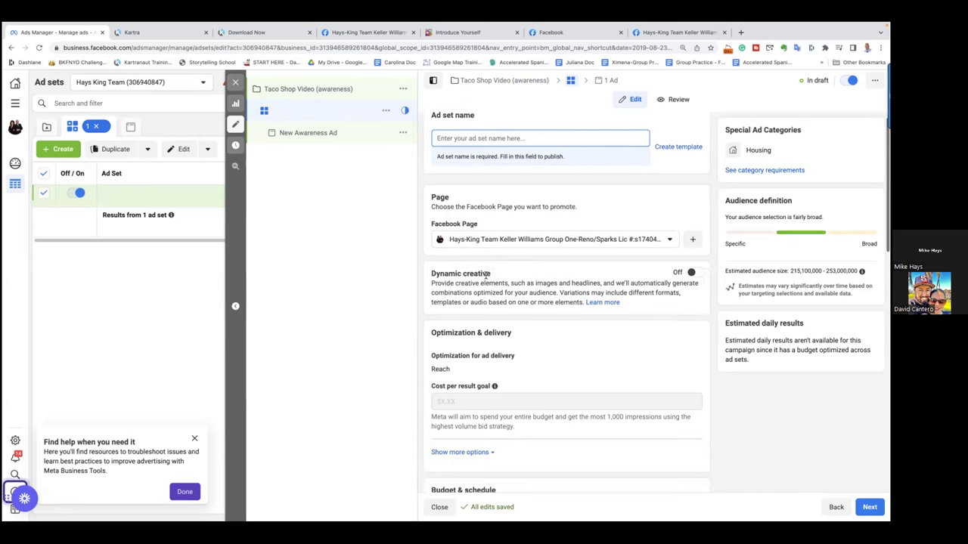
{"action": "scroll", "coordinate": [486, 275], "scroll_direction": "down", "scroll_amount": 4}
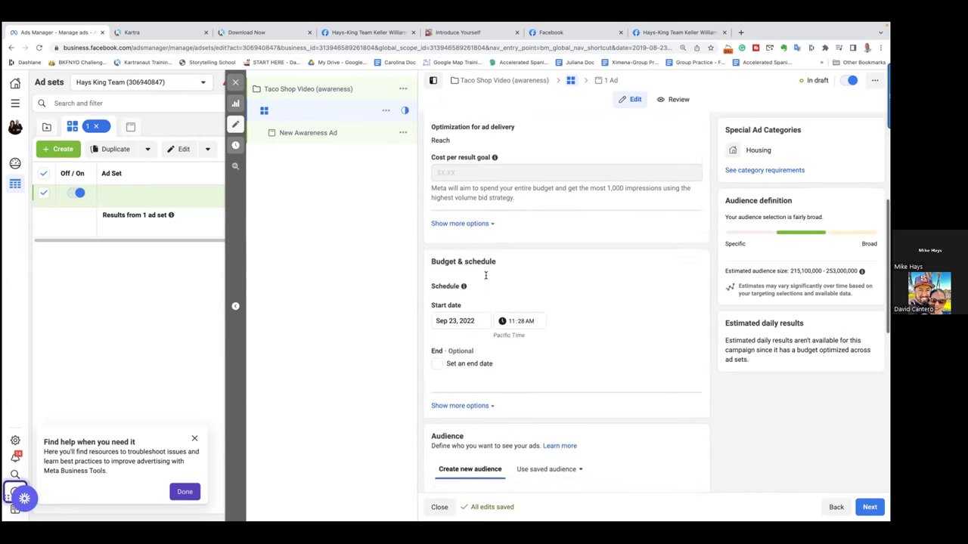
{"action": "scroll", "coordinate": [486, 275], "scroll_direction": "down", "scroll_amount": 1}
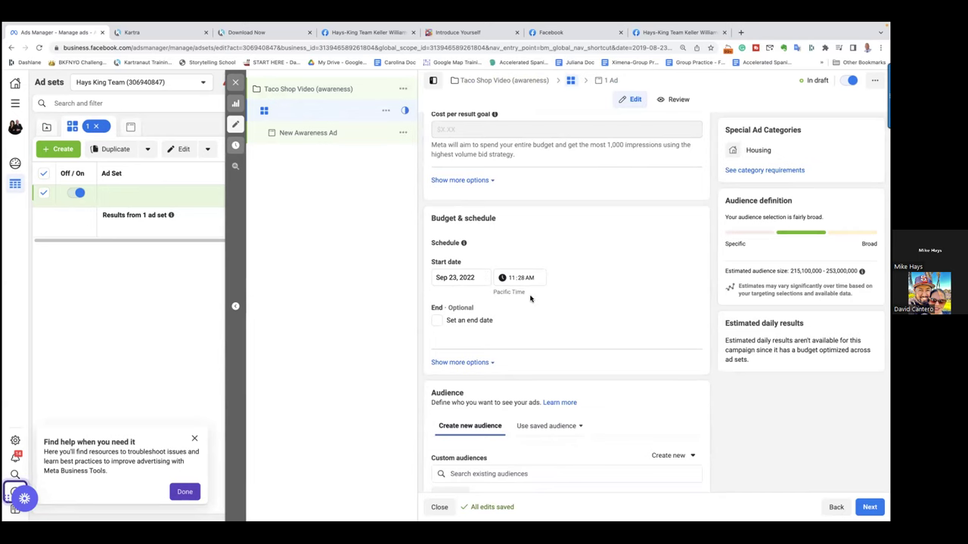
{"action": "scroll", "coordinate": [502, 312], "scroll_direction": "down", "scroll_amount": 1}
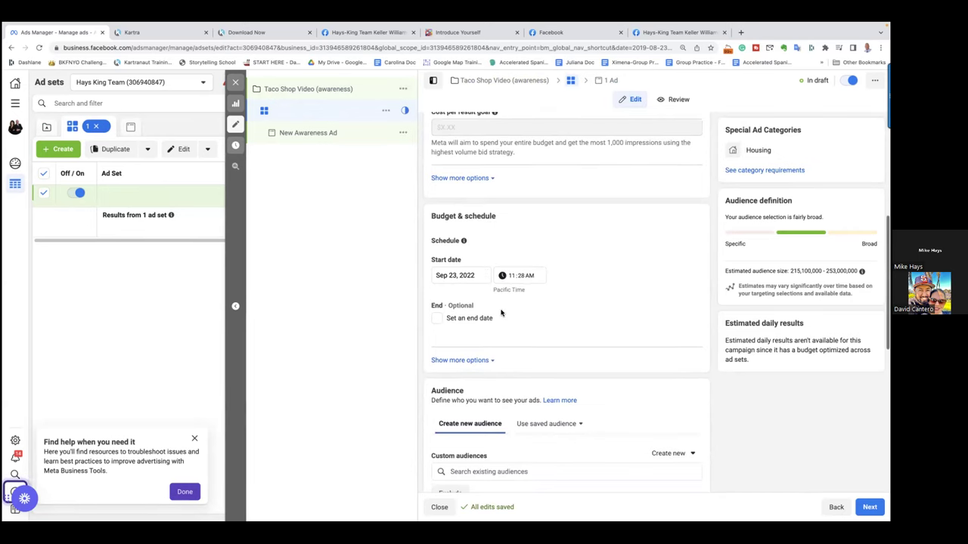
{"action": "scroll", "coordinate": [501, 311], "scroll_direction": "down", "scroll_amount": 1}
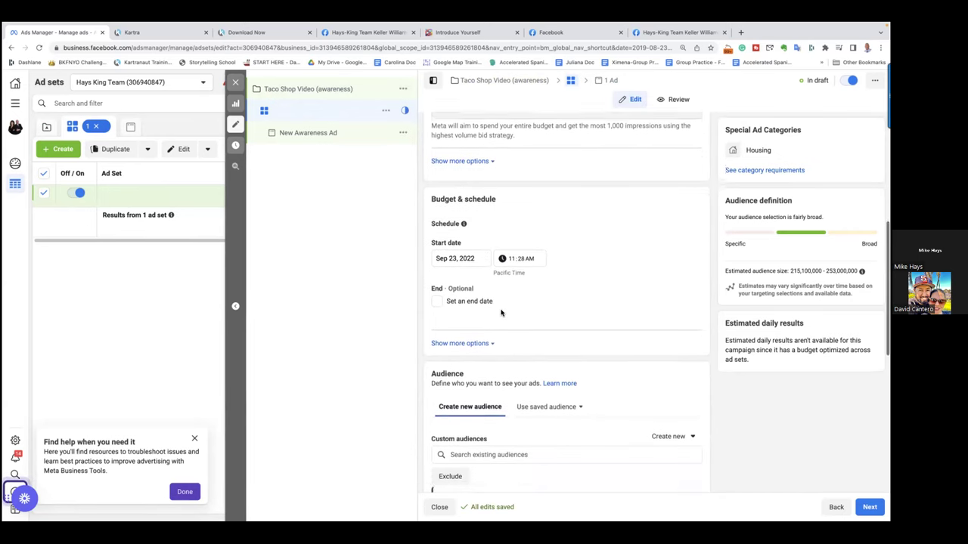
{"action": "left_click", "coordinate": [479, 342]}
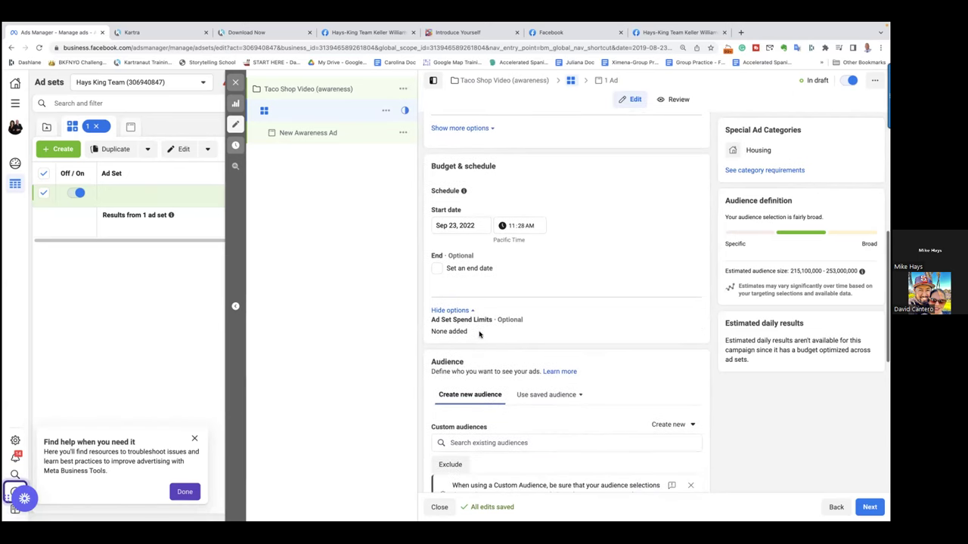
{"action": "scroll", "coordinate": [491, 317], "scroll_direction": "down", "scroll_amount": 1}
{"action": "left_click", "coordinate": [469, 145]}
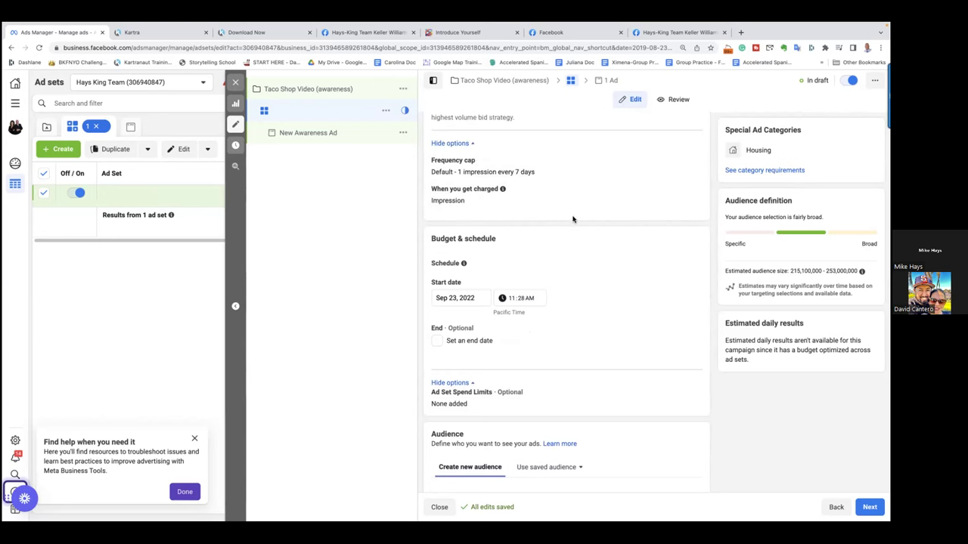
{"action": "scroll", "coordinate": [572, 219], "scroll_direction": "up", "scroll_amount": 5}
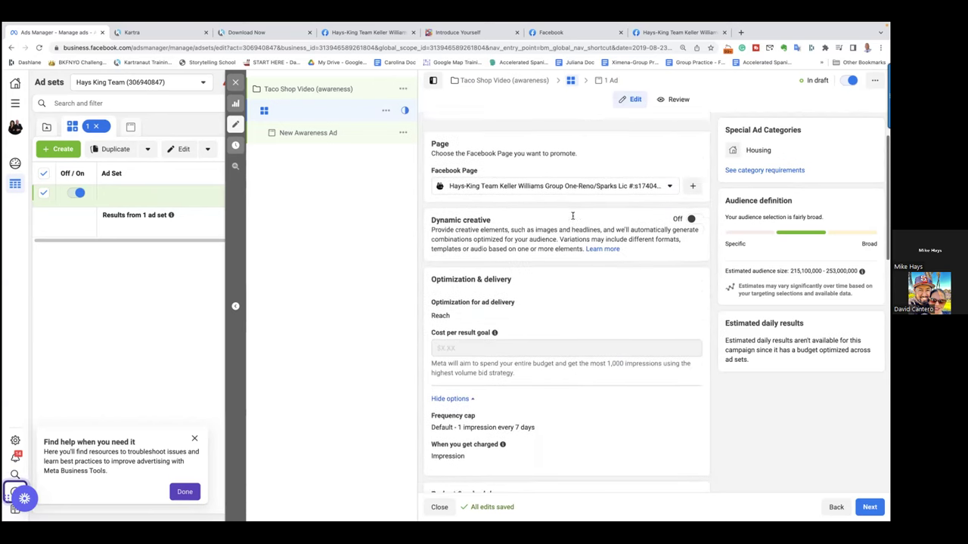
{"action": "scroll", "coordinate": [573, 217], "scroll_direction": "up", "scroll_amount": 1}
{"action": "scroll", "coordinate": [572, 219], "scroll_direction": "down", "scroll_amount": 2}
{"action": "scroll", "coordinate": [572, 219], "scroll_direction": "down", "scroll_amount": 3}
- Scroll down the ad set form to review its audience settings
{"action": "scroll", "coordinate": [573, 219], "scroll_direction": "down", "scroll_amount": 4}
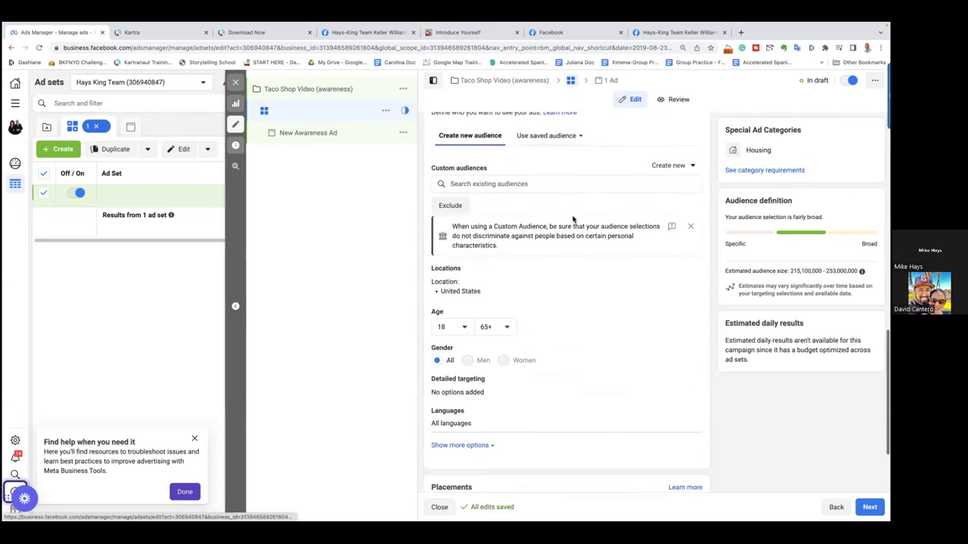
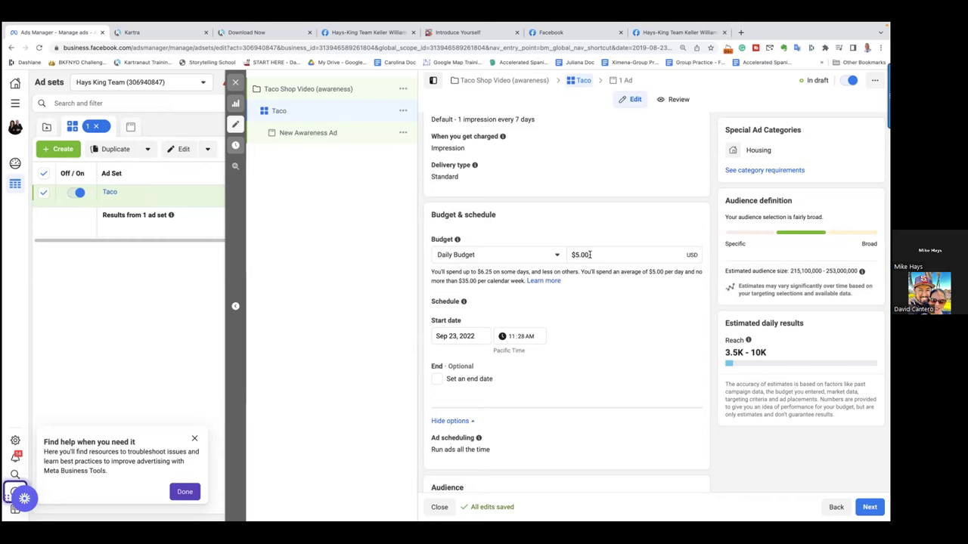
- Replace the Taco ad set's $5.00 daily budget with $10.00 and commit it
{"action": "left_click_drag", "start_coordinate": [591, 254], "coordinate": [571, 257]}
{"action": "type", "text": "10.00"}
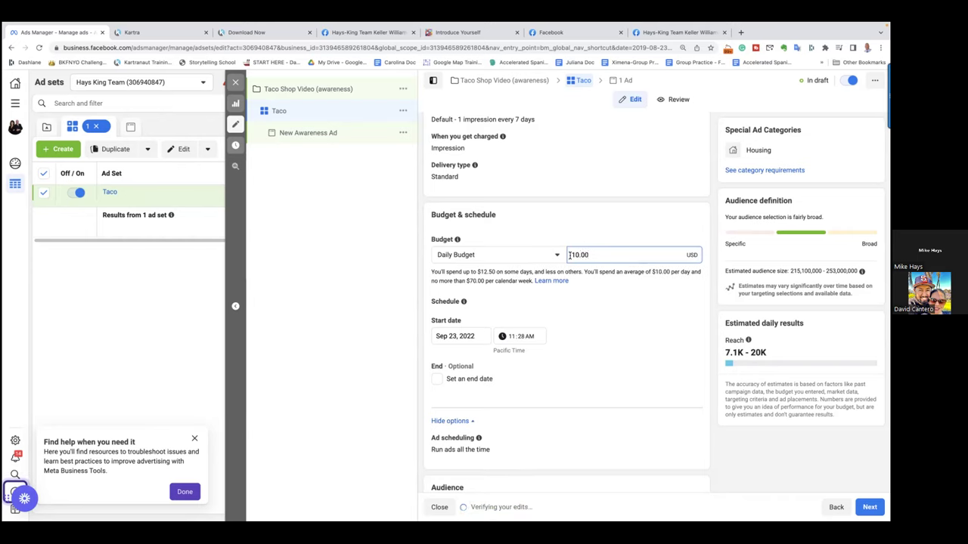
{"action": "left_click", "coordinate": [589, 225]}
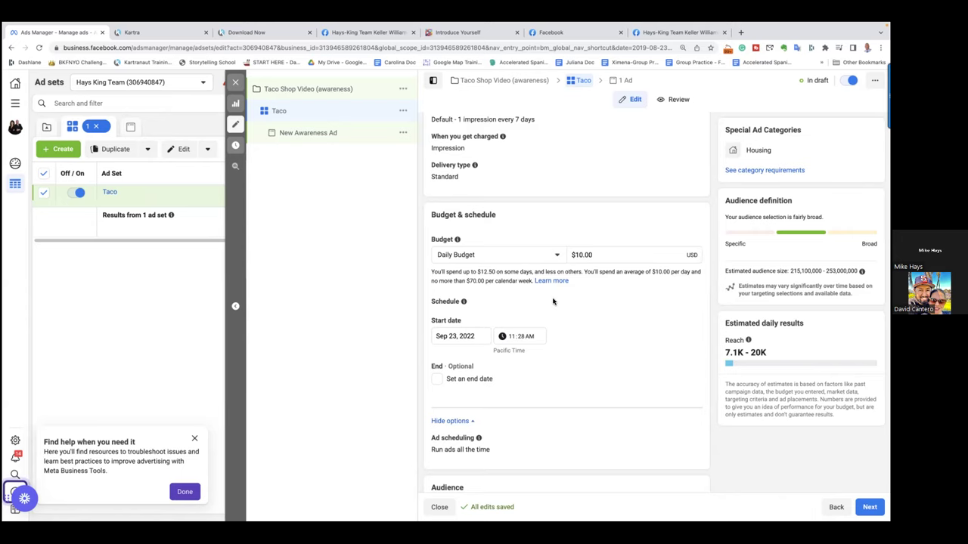
- Switch the budget type to Lifetime Budget with an amount of $150.00
{"action": "left_click", "coordinate": [557, 255]}
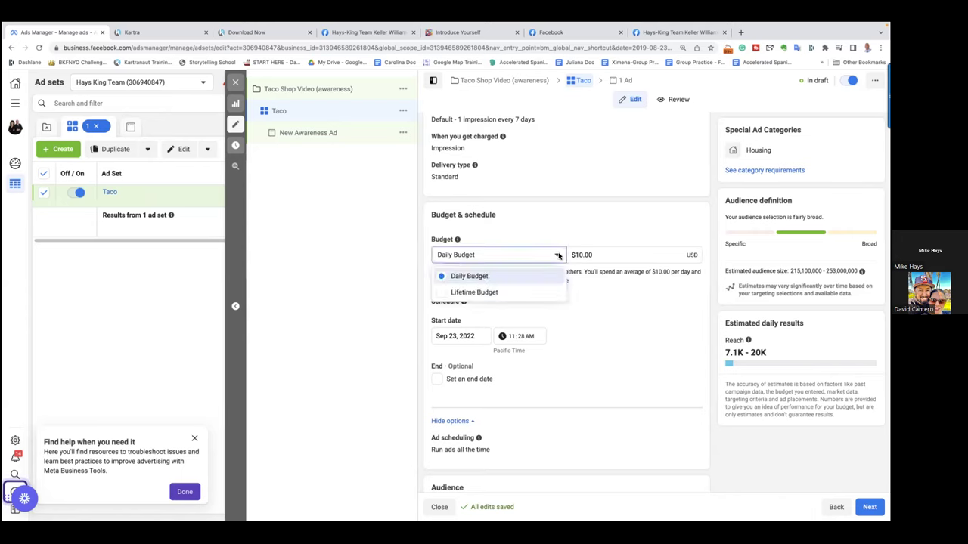
{"action": "left_click", "coordinate": [505, 294]}
{"action": "double_click", "coordinate": [588, 256]}
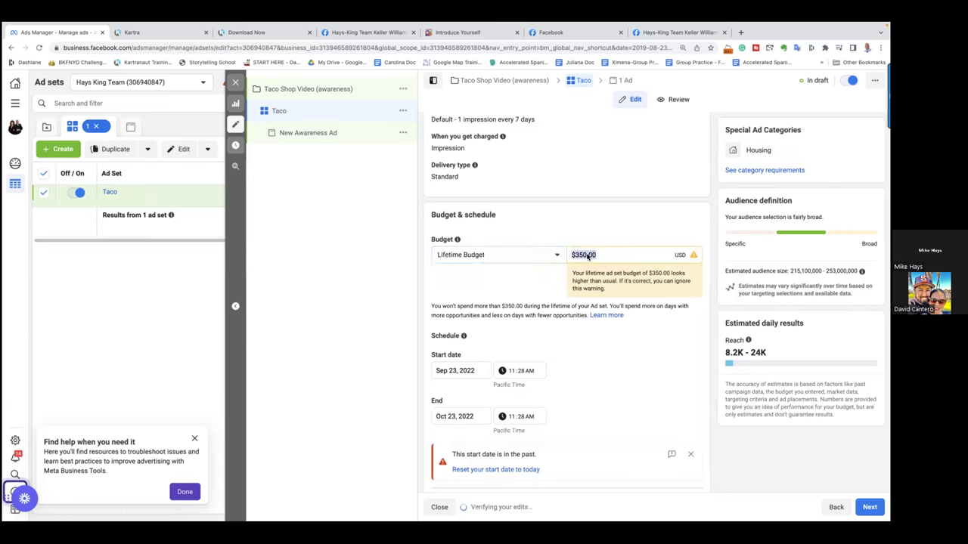
{"action": "type", "text": "150.00"}
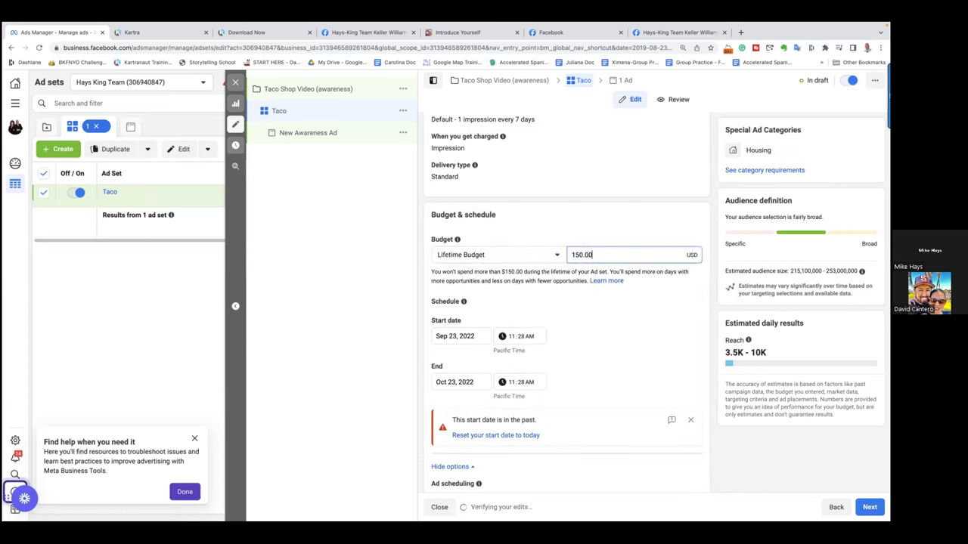
{"action": "left_click", "coordinate": [578, 309]}
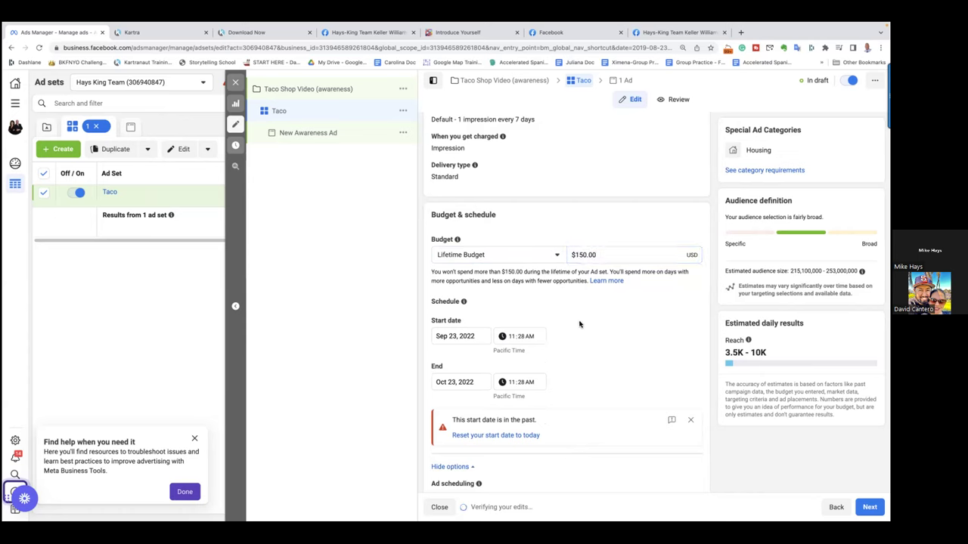
- Set the ad set's start to September 24, 2022 at 6:00 AM
{"action": "left_click", "coordinate": [473, 337]}
{"action": "left_click", "coordinate": [534, 422]}
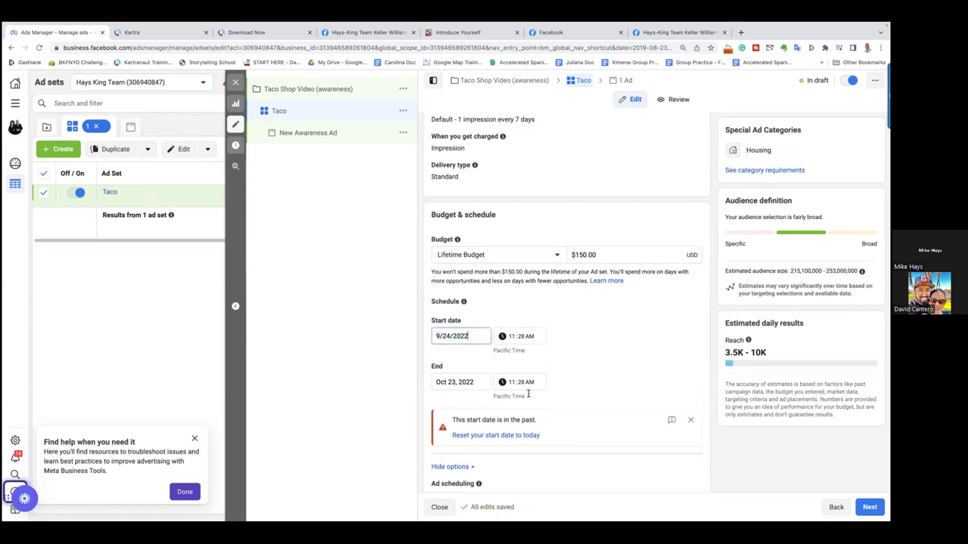
{"action": "left_click", "coordinate": [532, 339]}
{"action": "left_click", "coordinate": [511, 337]}
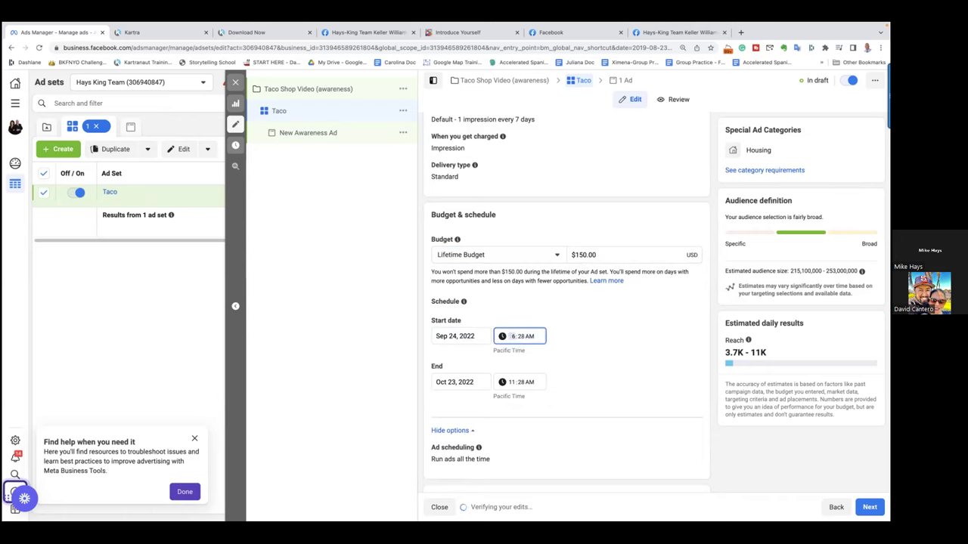
{"action": "left_click", "coordinate": [521, 336]}
{"action": "type", "text": "00"}
{"action": "left_click", "coordinate": [566, 362]}
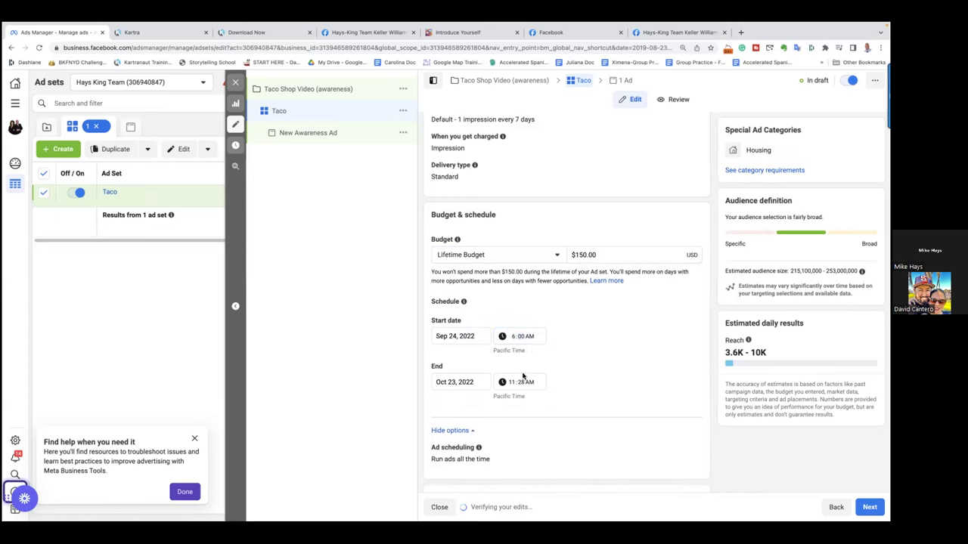
- Set the ad set's end to October 9, 2022 at 6:00 AM
{"action": "left_click", "coordinate": [455, 382]}
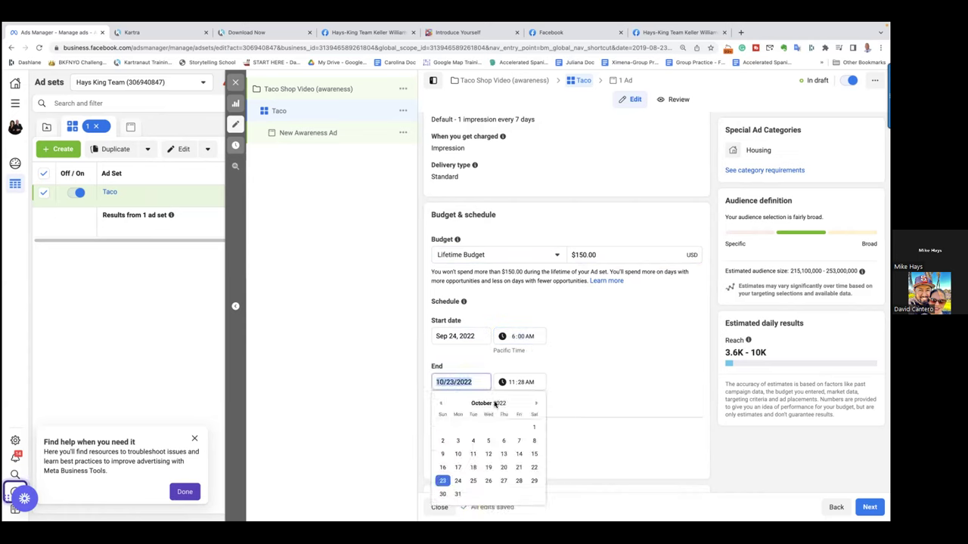
{"action": "left_click", "coordinate": [441, 404]}
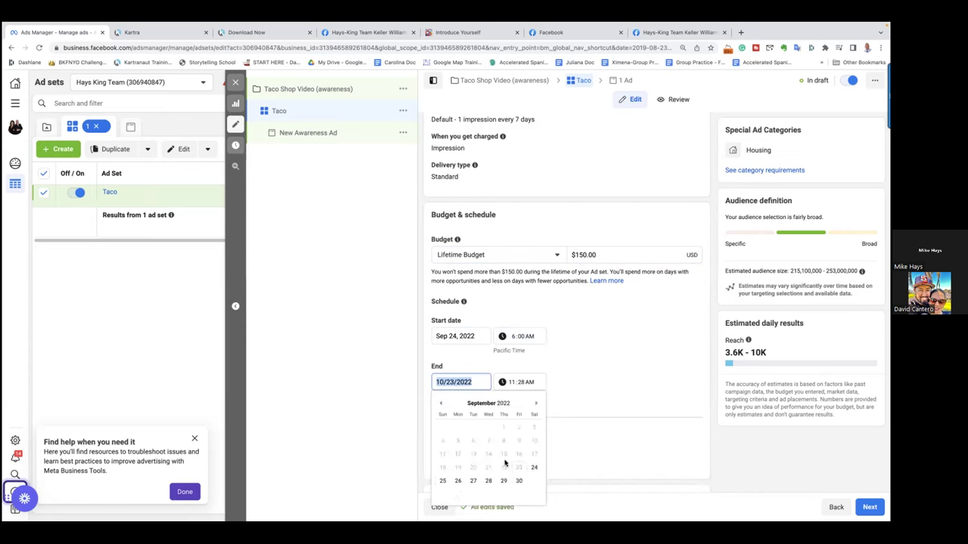
{"action": "left_click", "coordinate": [534, 404]}
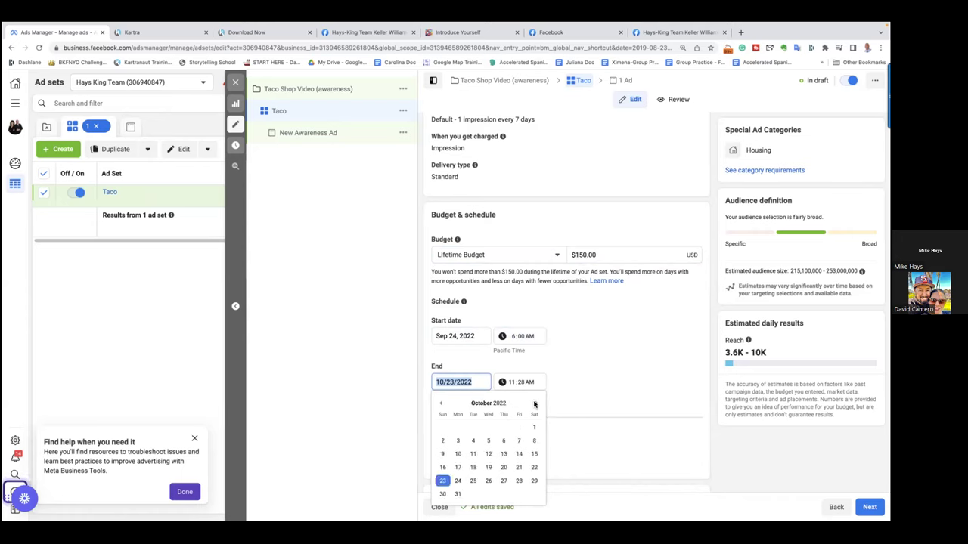
{"action": "left_click", "coordinate": [444, 454]}
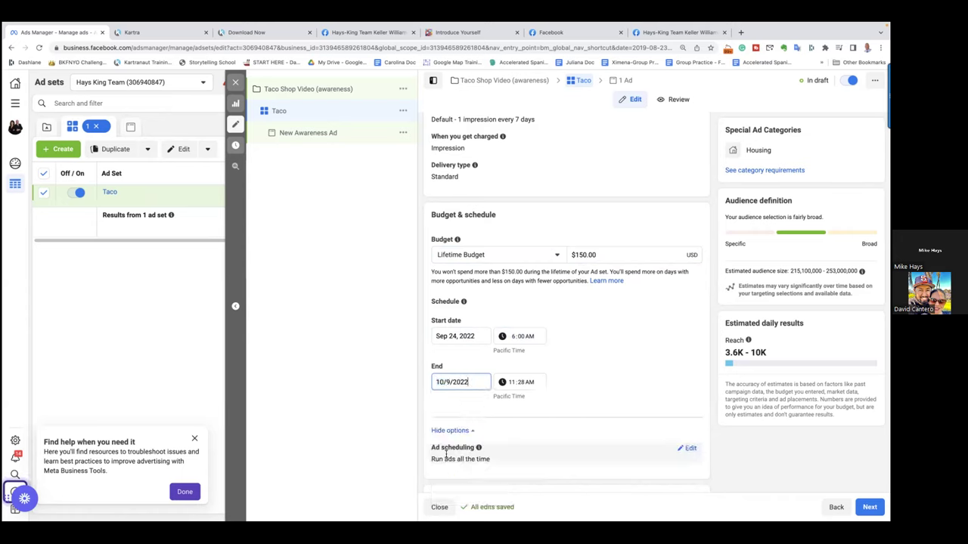
{"action": "left_click", "coordinate": [511, 384]}
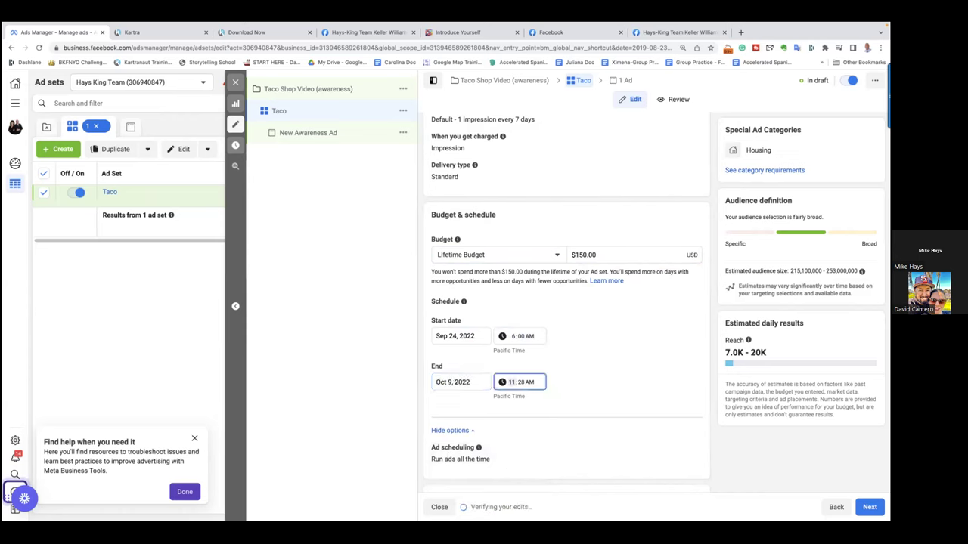
{"action": "left_click", "coordinate": [520, 383]}
{"action": "type", "text": "00"}
{"action": "left_click", "coordinate": [577, 404]}
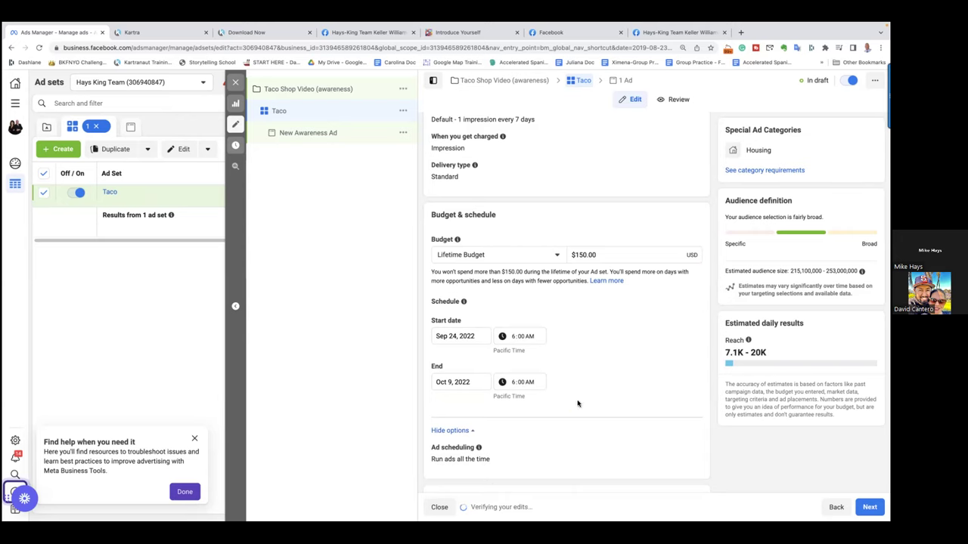
- In the Audience section, edit Locations and delete United States from the list
{"action": "scroll", "coordinate": [543, 402], "scroll_direction": "down", "scroll_amount": 1}
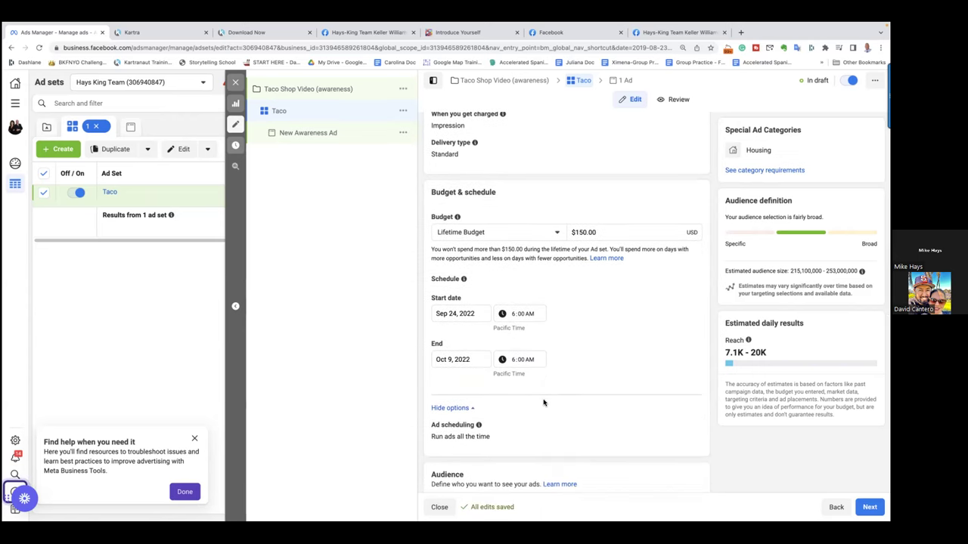
{"action": "scroll", "coordinate": [542, 403], "scroll_direction": "down", "scroll_amount": 5}
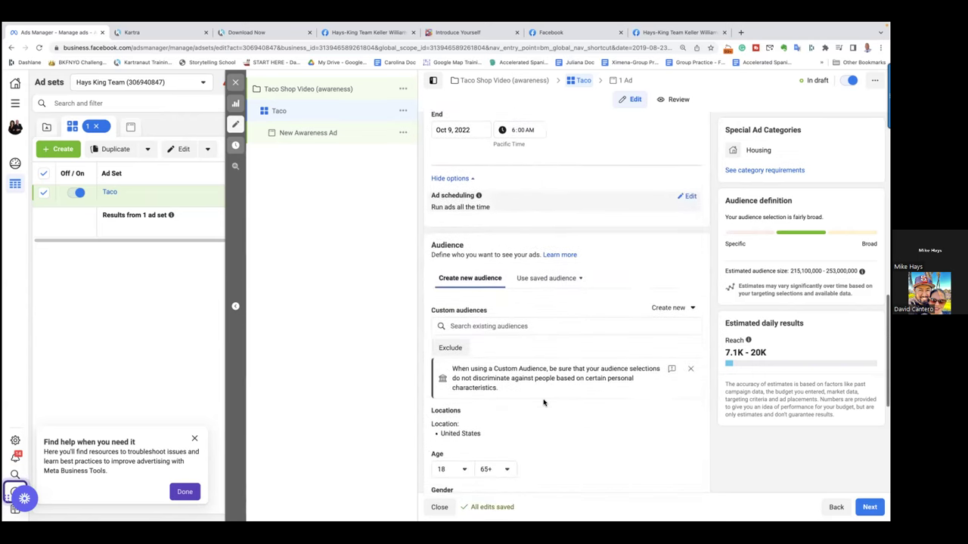
{"action": "scroll", "coordinate": [542, 402], "scroll_direction": "down", "scroll_amount": 1}
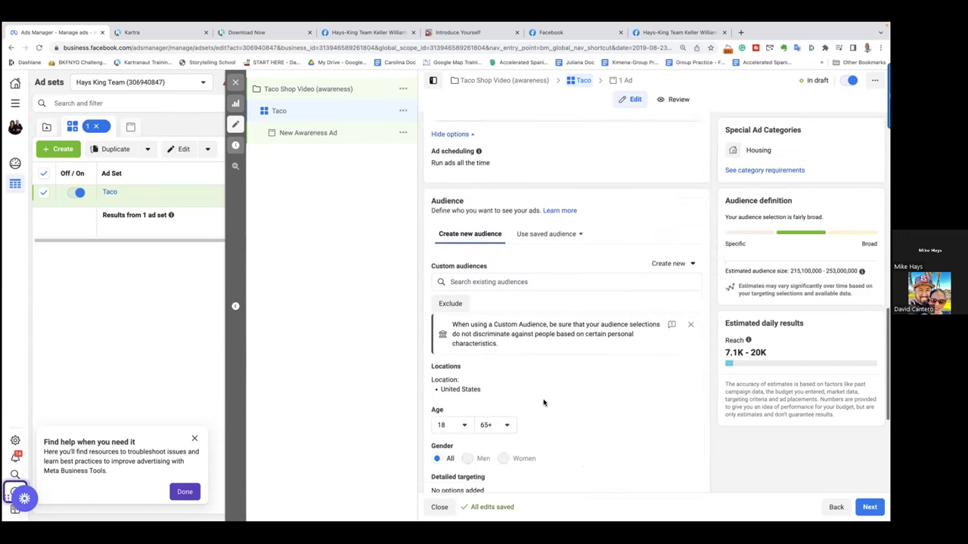
{"action": "scroll", "coordinate": [543, 402], "scroll_direction": "down", "scroll_amount": 1}
{"action": "scroll", "coordinate": [543, 402], "scroll_direction": "down", "scroll_amount": 1}
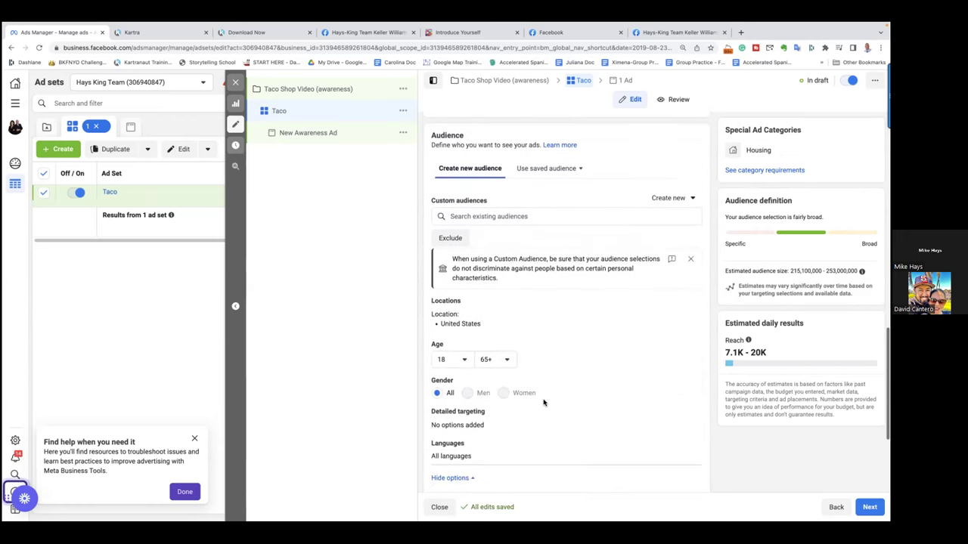
{"action": "scroll", "coordinate": [543, 402], "scroll_direction": "up", "scroll_amount": 1}
{"action": "scroll", "coordinate": [542, 402], "scroll_direction": "down", "scroll_amount": 1}
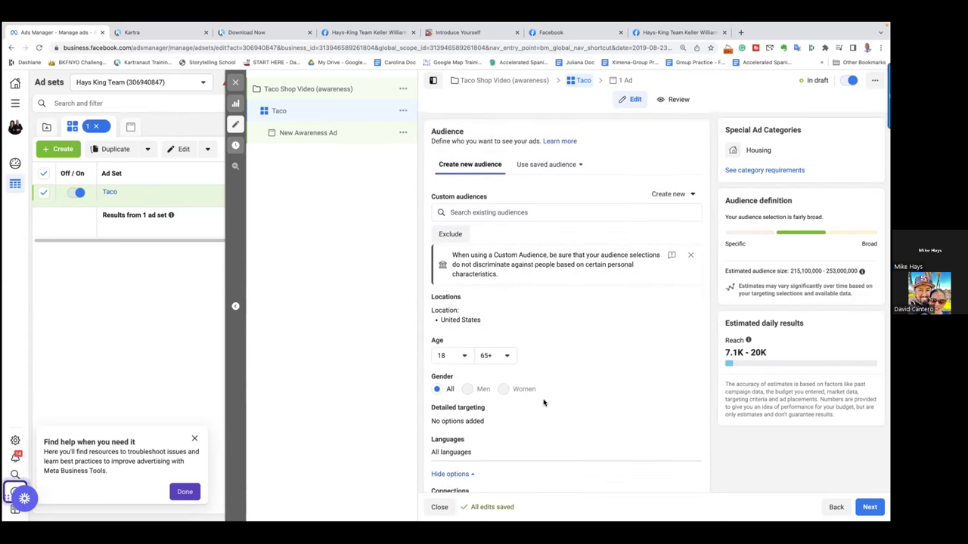
{"action": "scroll", "coordinate": [542, 402], "scroll_direction": "up", "scroll_amount": 3}
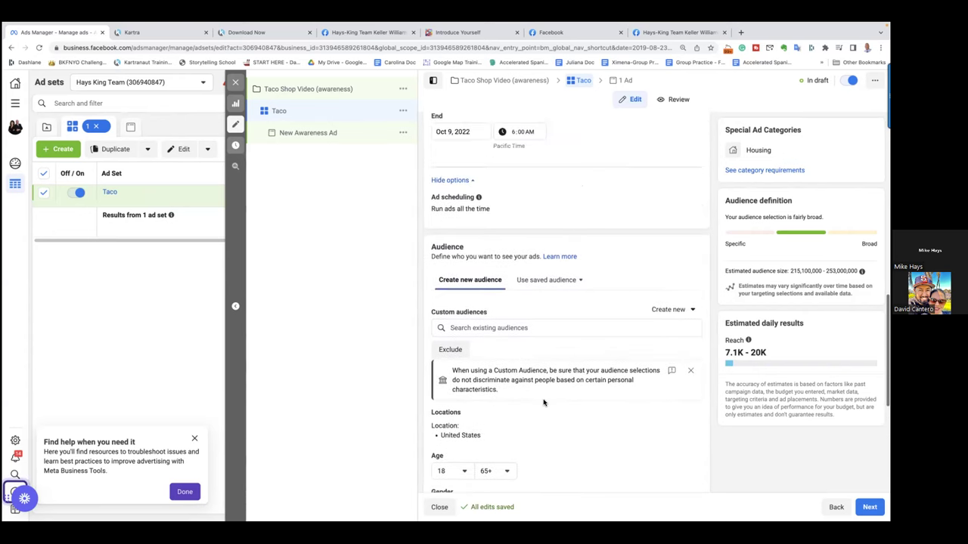
{"action": "scroll", "coordinate": [542, 402], "scroll_direction": "down", "scroll_amount": 3}
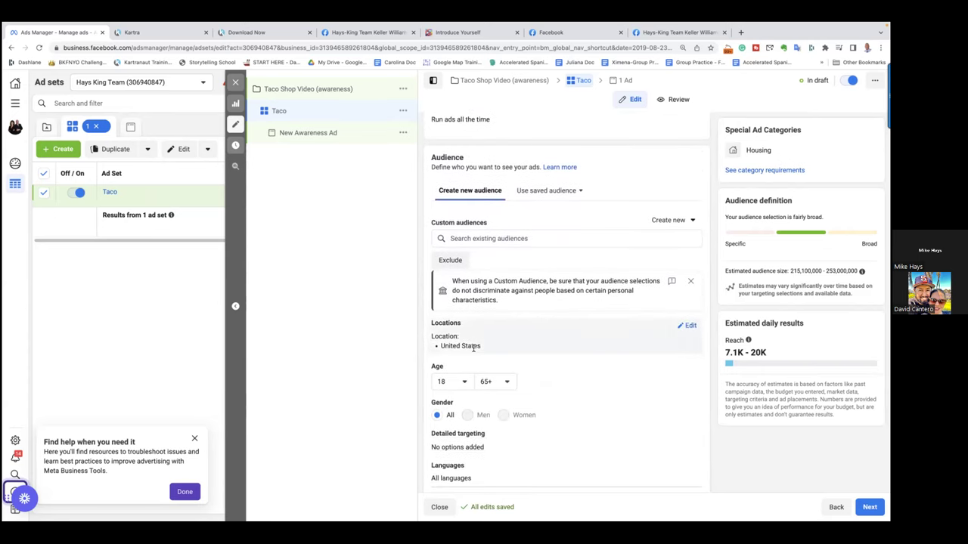
{"action": "left_click", "coordinate": [689, 326]}
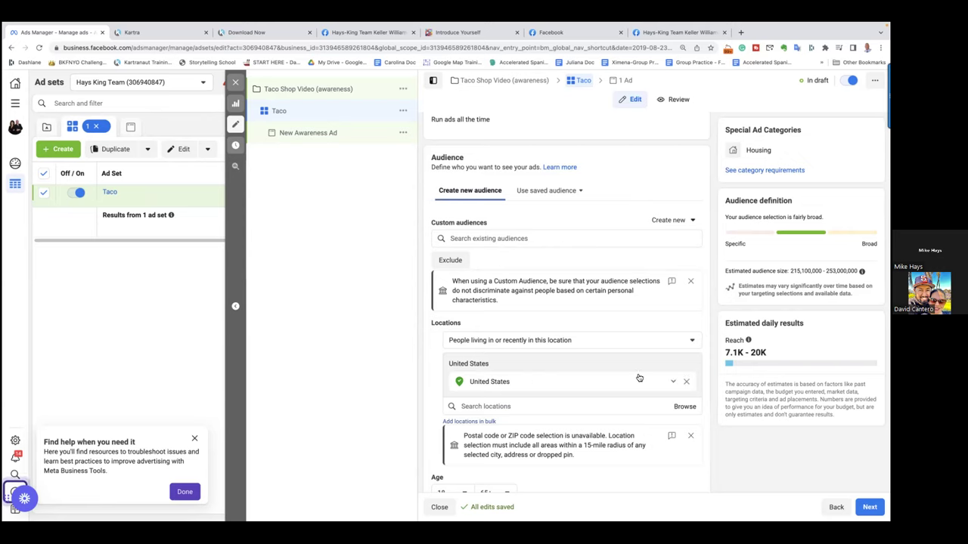
{"action": "left_click", "coordinate": [686, 382]}
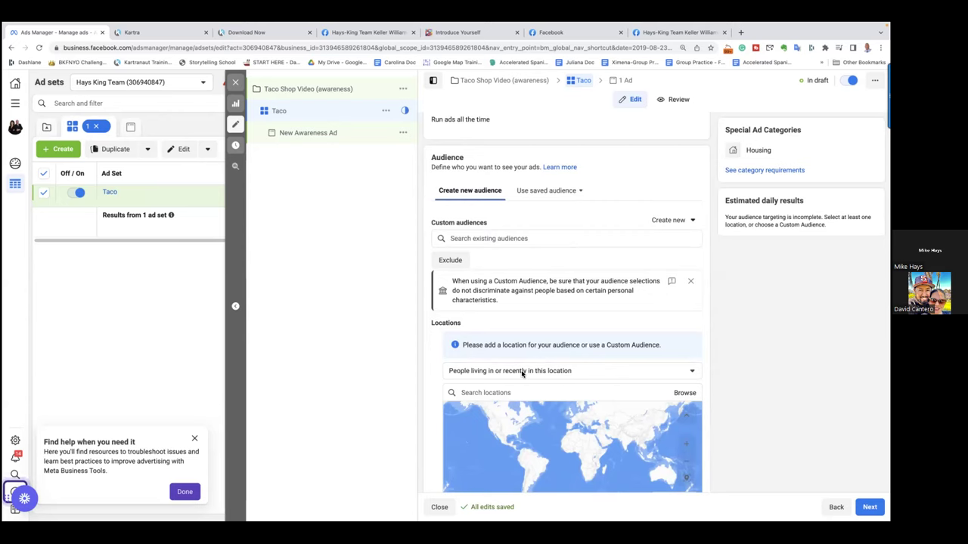
- Keep 'People living in or recently in this location' and search the Reno street address as target
{"action": "left_click", "coordinate": [521, 371]}
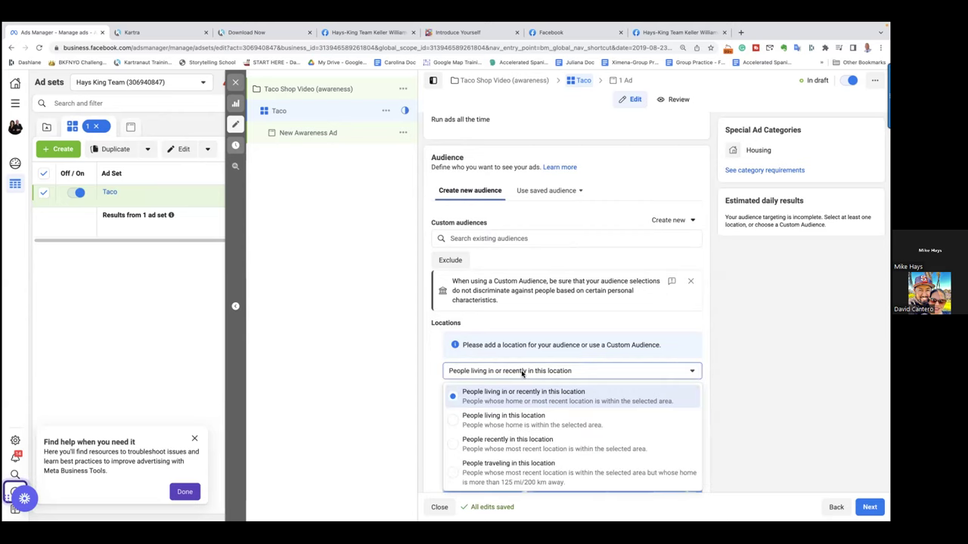
{"action": "left_click", "coordinate": [522, 371]}
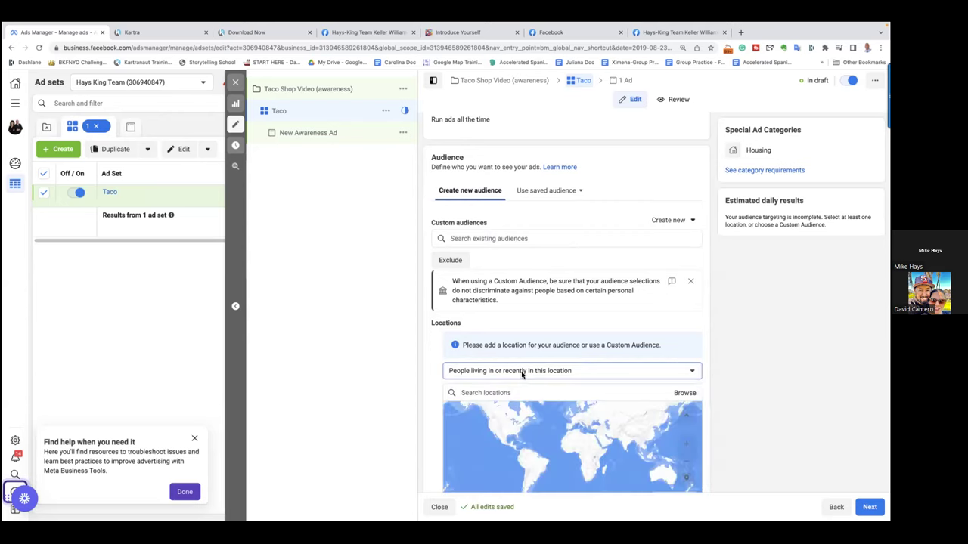
{"action": "left_click", "coordinate": [496, 393]}
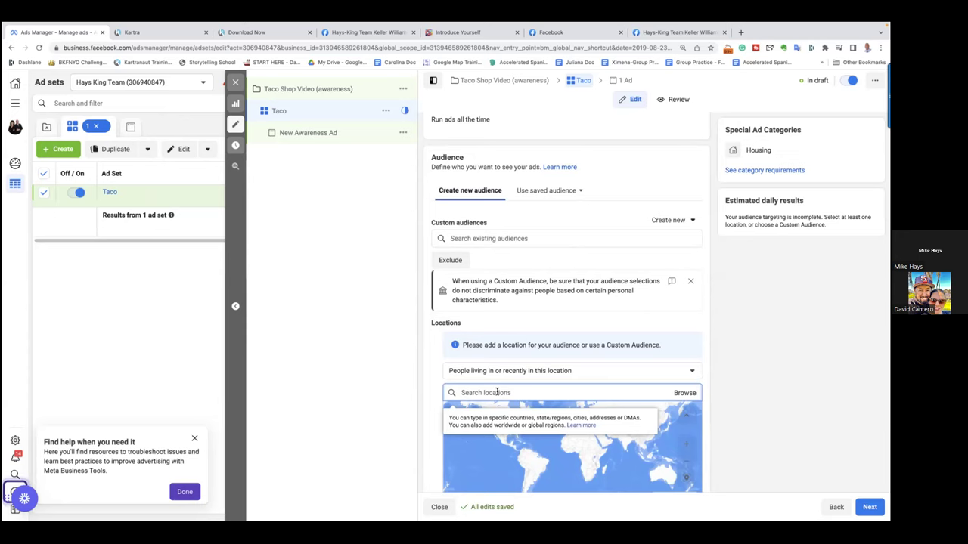
{"action": "type", "text": "10967"}
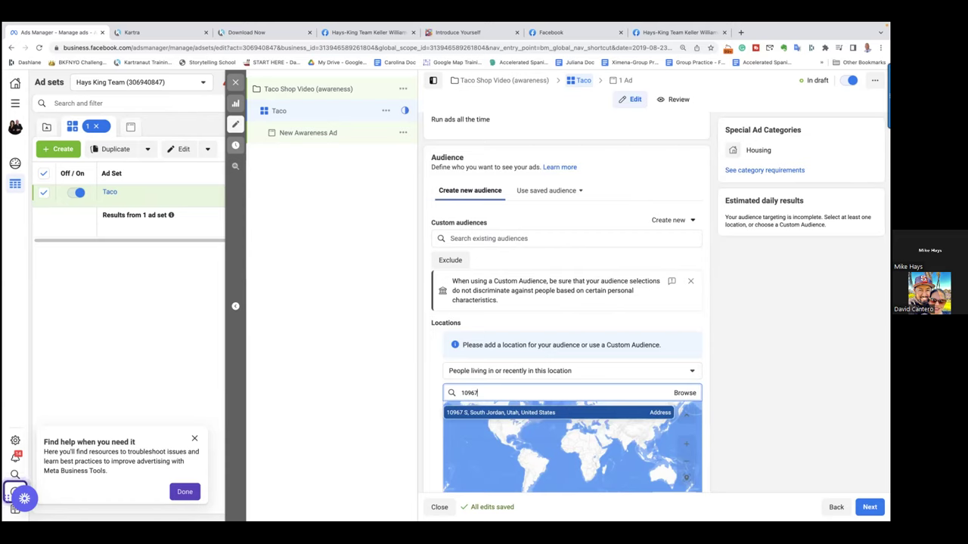
{"action": "type", "text": " professional"}
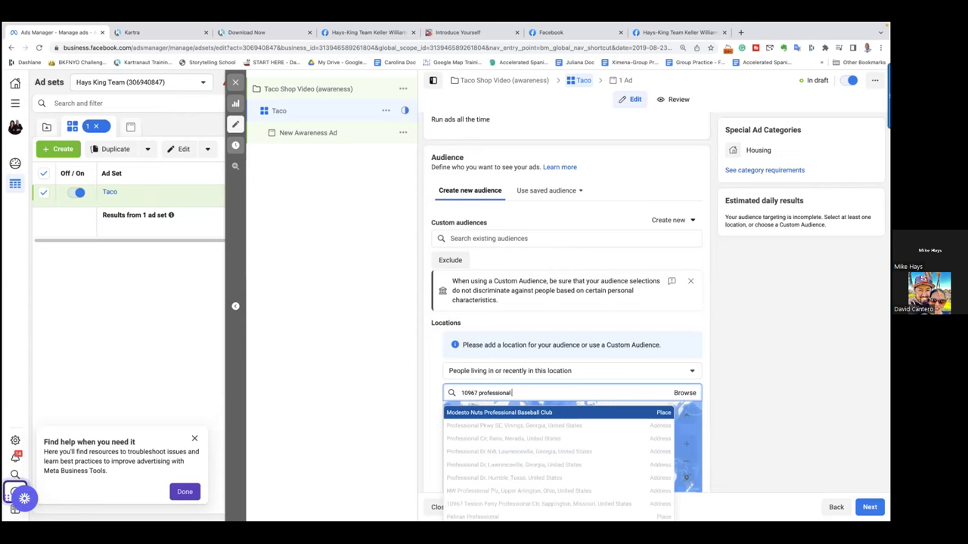
{"action": "type", "text": " circle,"}
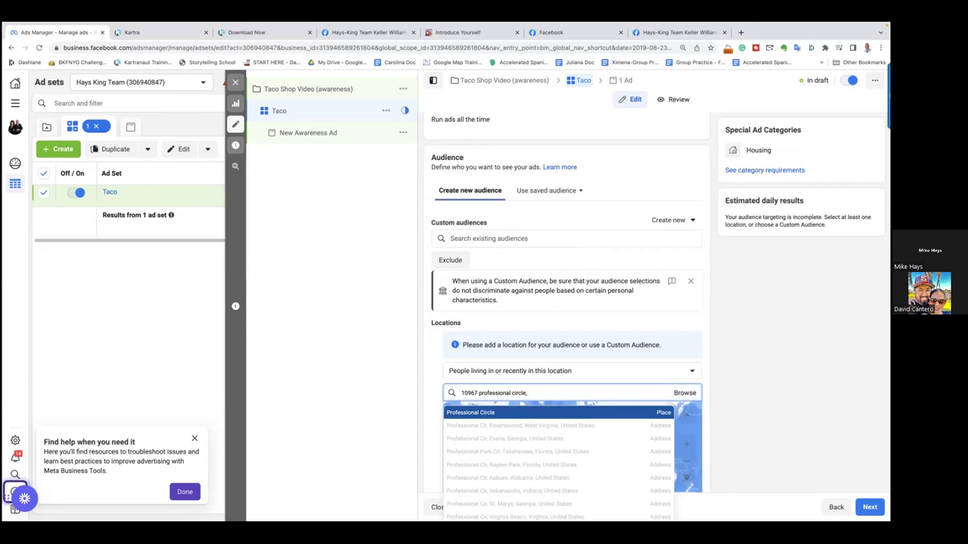
{"action": "type", "text": "Reno"}
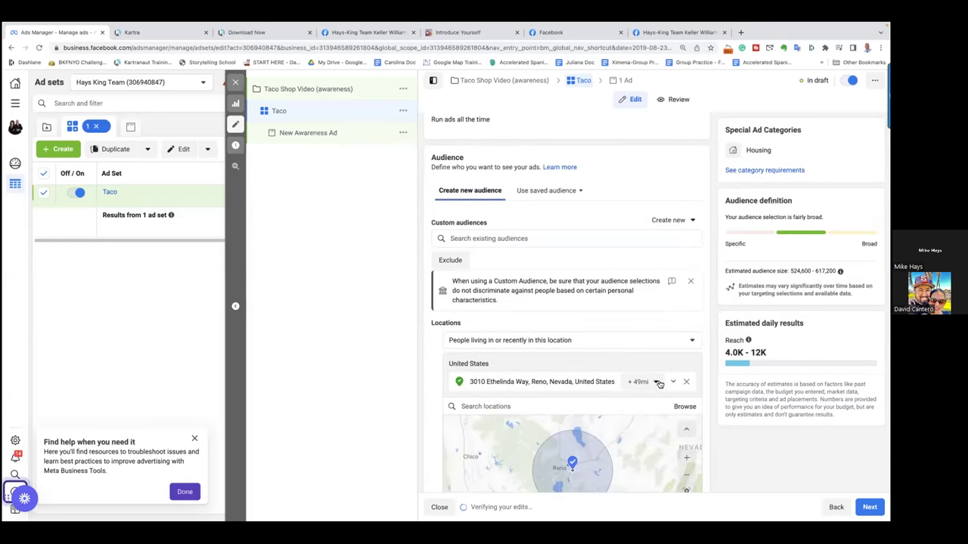
{"action": "left_click", "coordinate": [656, 382]}
{"action": "left_click_drag", "start_coordinate": [655, 408], "coordinate": [670, 405]}
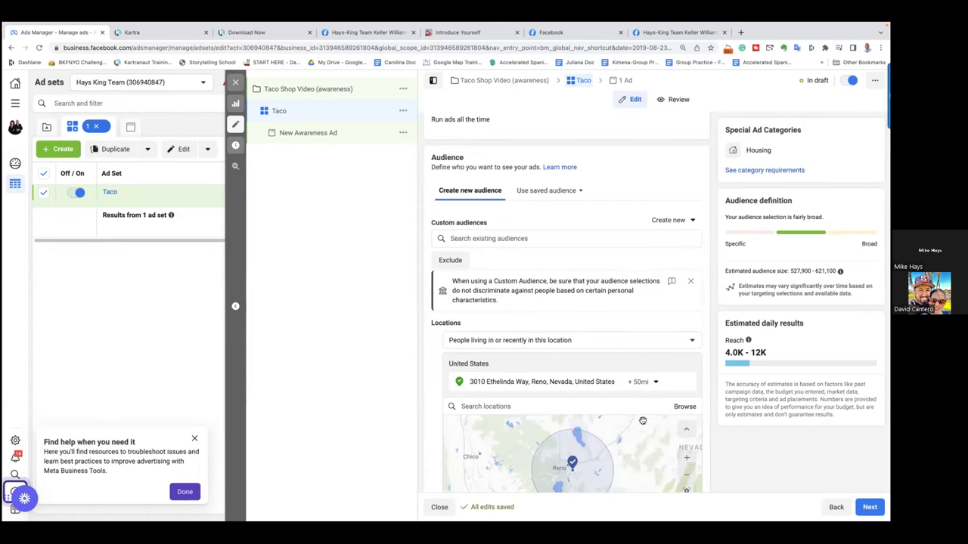
{"action": "scroll", "coordinate": [642, 420], "scroll_direction": "up", "scroll_amount": 5}
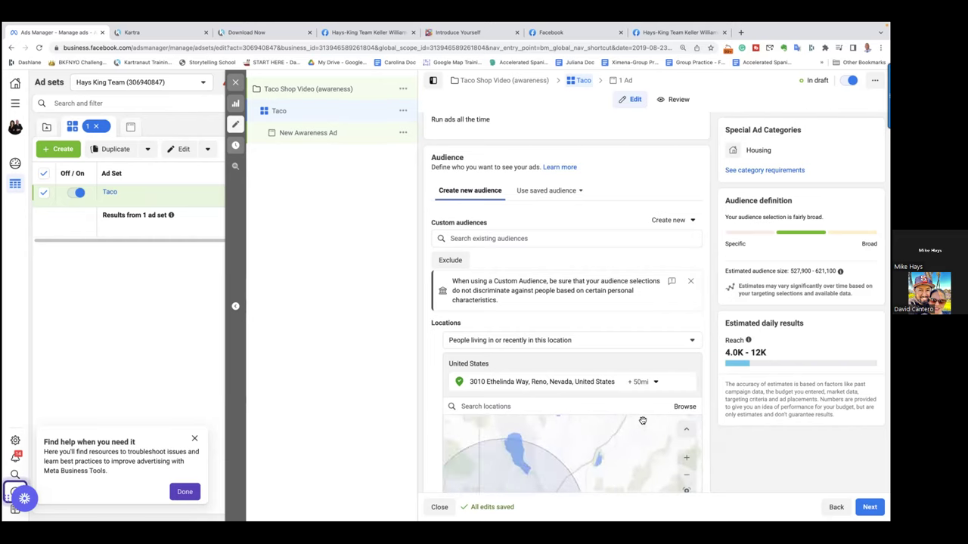
{"action": "scroll", "coordinate": [642, 420], "scroll_direction": "down", "scroll_amount": 5}
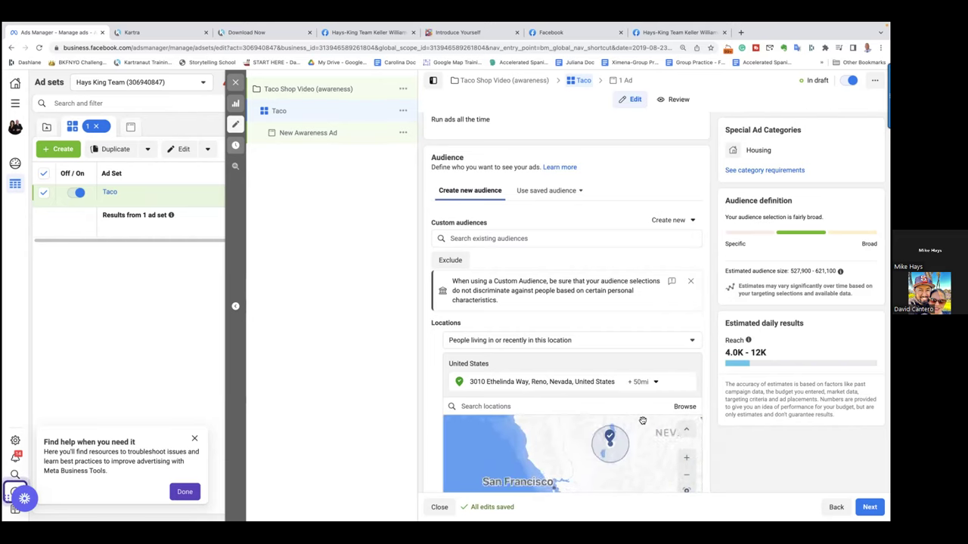
{"action": "scroll", "coordinate": [641, 419], "scroll_direction": "up", "scroll_amount": 2}
{"action": "scroll", "coordinate": [623, 389], "scroll_direction": "down", "scroll_amount": 1}
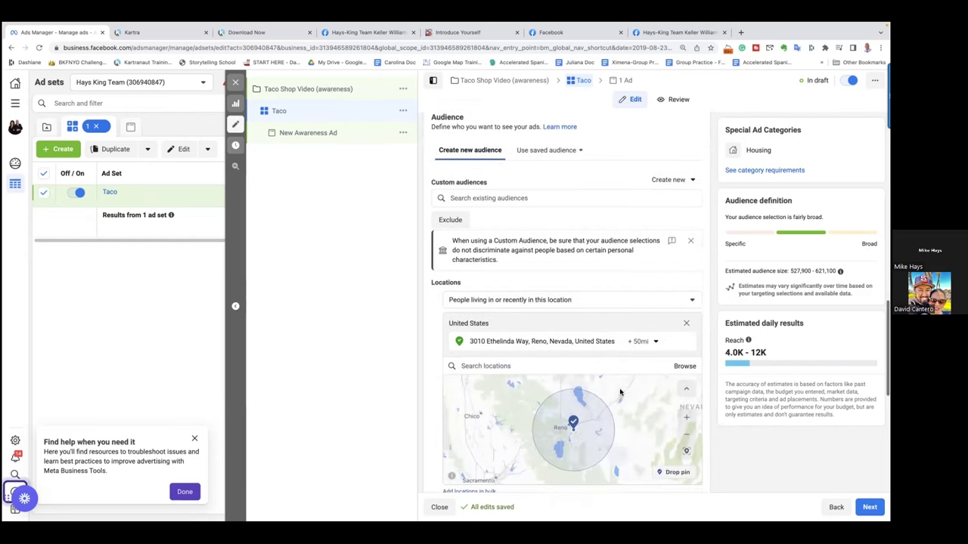
{"action": "scroll", "coordinate": [517, 478], "scroll_direction": "down", "scroll_amount": 1}
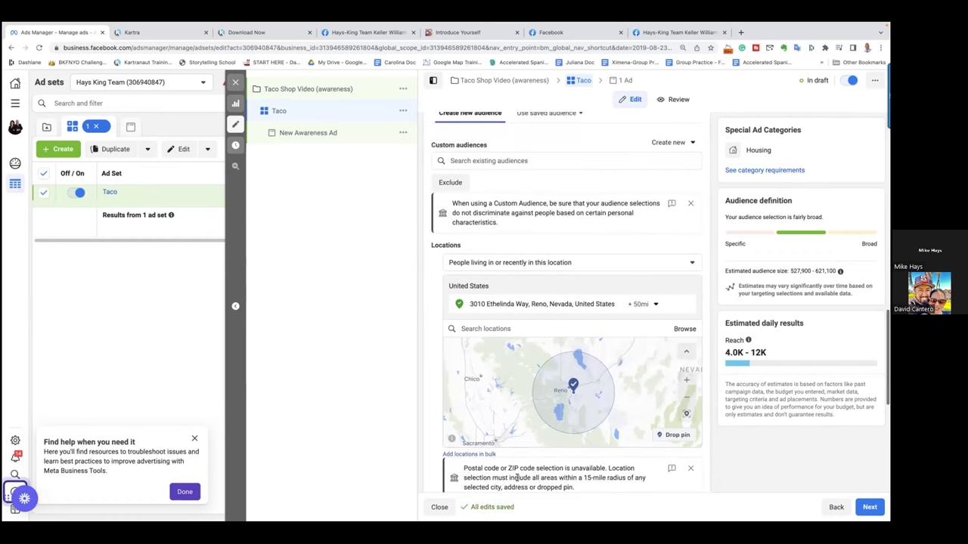
{"action": "scroll", "coordinate": [518, 478], "scroll_direction": "down", "scroll_amount": 3}
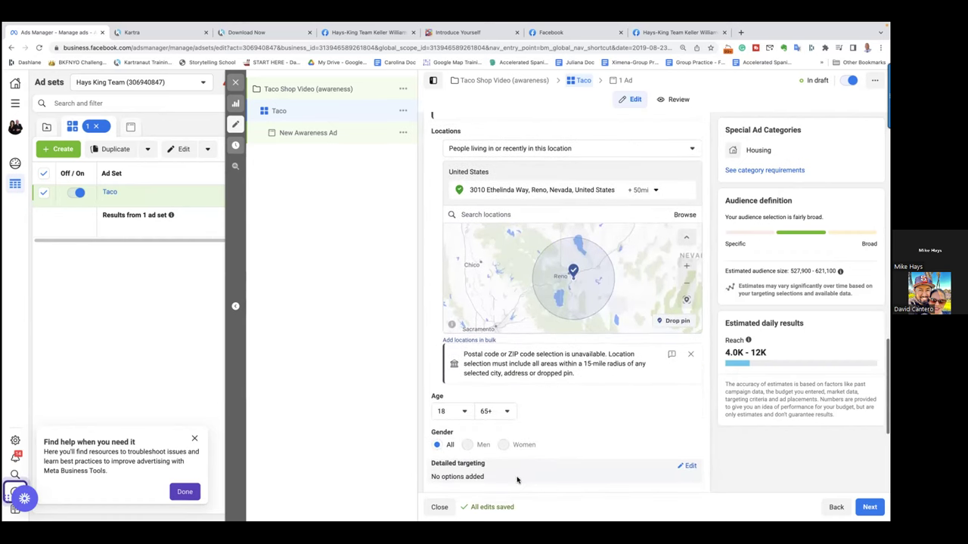
{"action": "scroll", "coordinate": [518, 480], "scroll_direction": "down", "scroll_amount": 1}
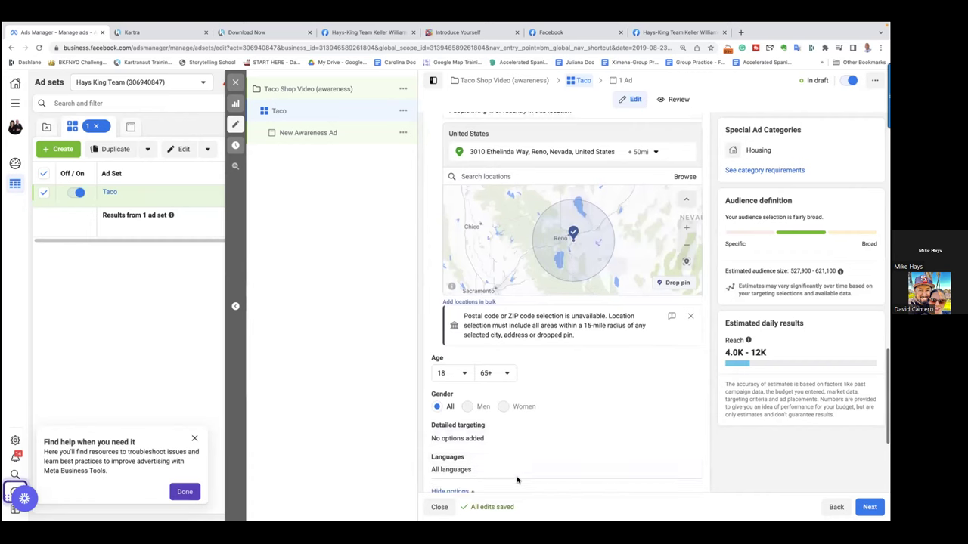
{"action": "scroll", "coordinate": [517, 480], "scroll_direction": "down", "scroll_amount": 3}
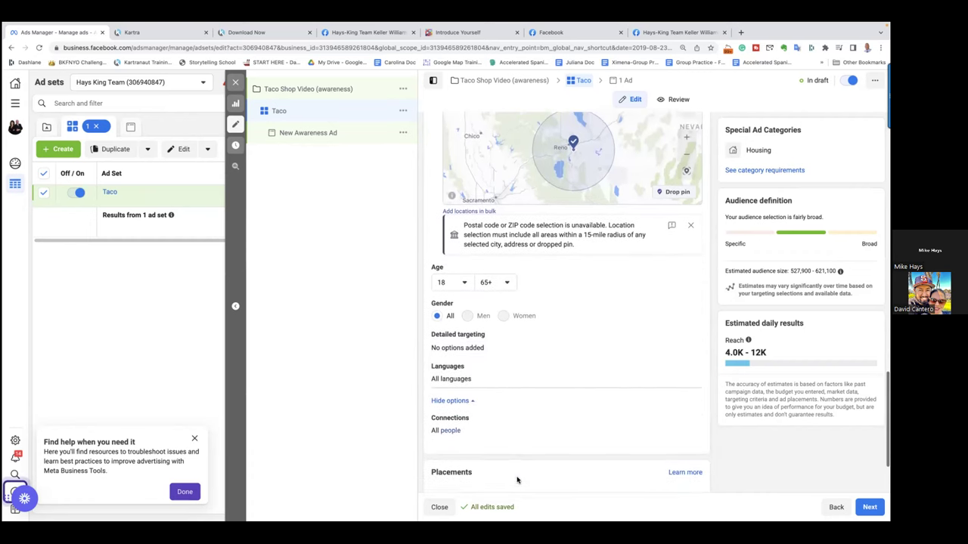
{"action": "scroll", "coordinate": [517, 480], "scroll_direction": "down", "scroll_amount": 2}
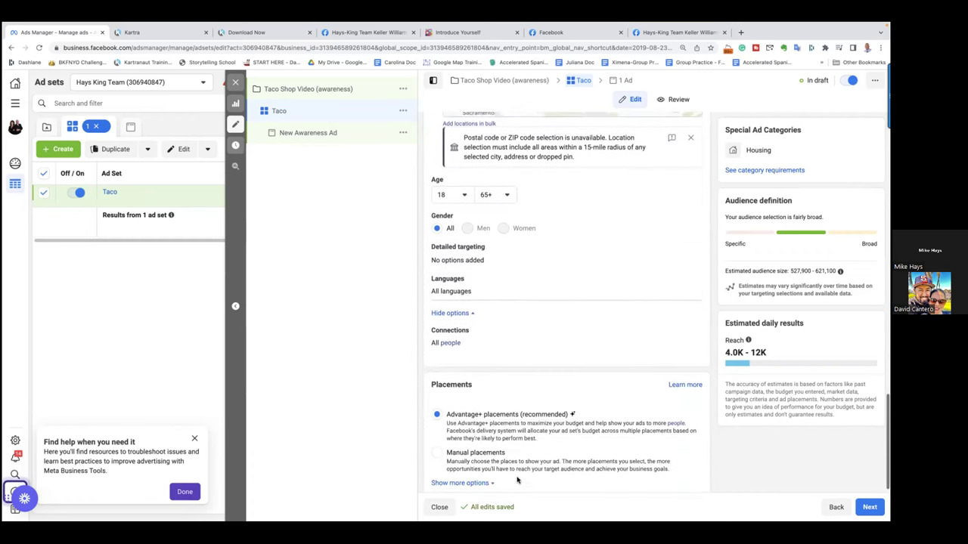
{"action": "scroll", "coordinate": [517, 480], "scroll_direction": "down", "scroll_amount": 1}
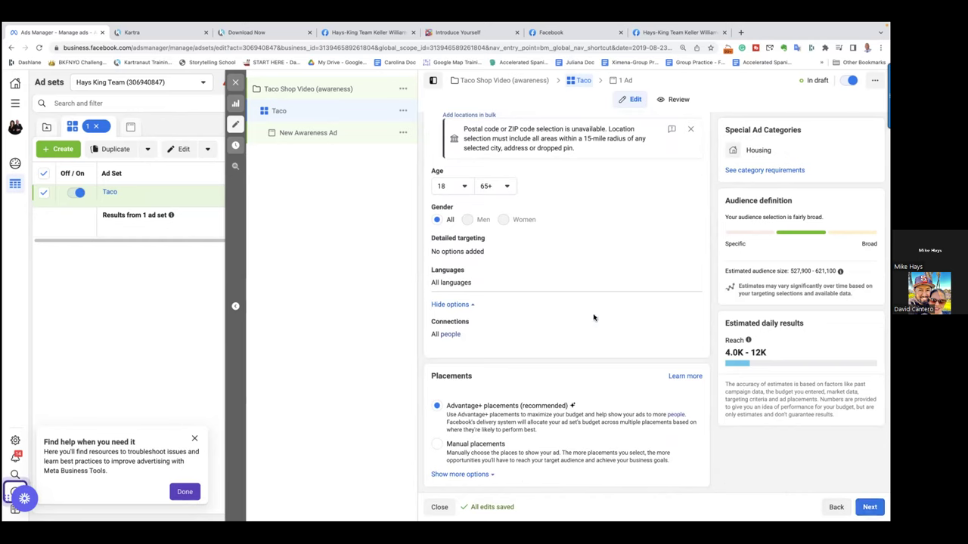
{"action": "scroll", "coordinate": [593, 317], "scroll_direction": "up", "scroll_amount": 2}
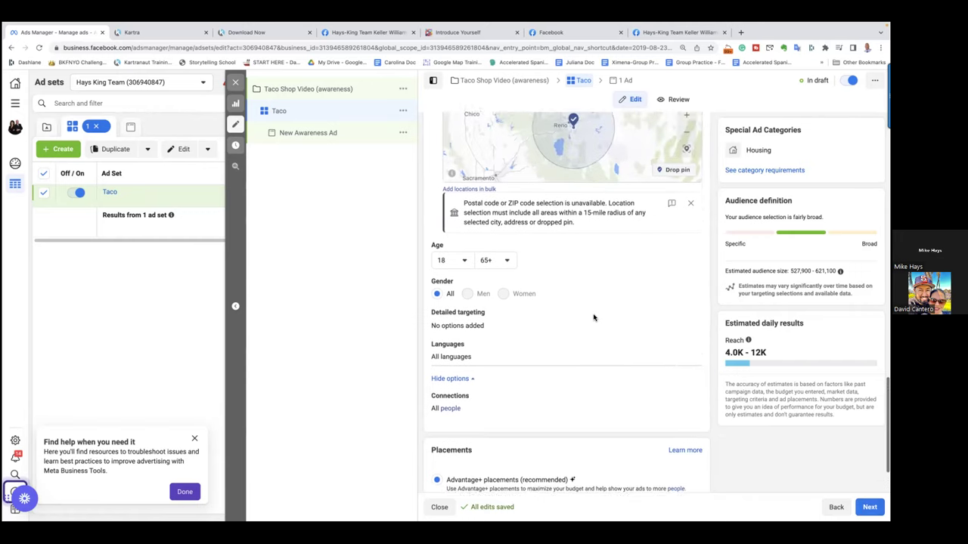
{"action": "scroll", "coordinate": [593, 317], "scroll_direction": "up", "scroll_amount": 1}
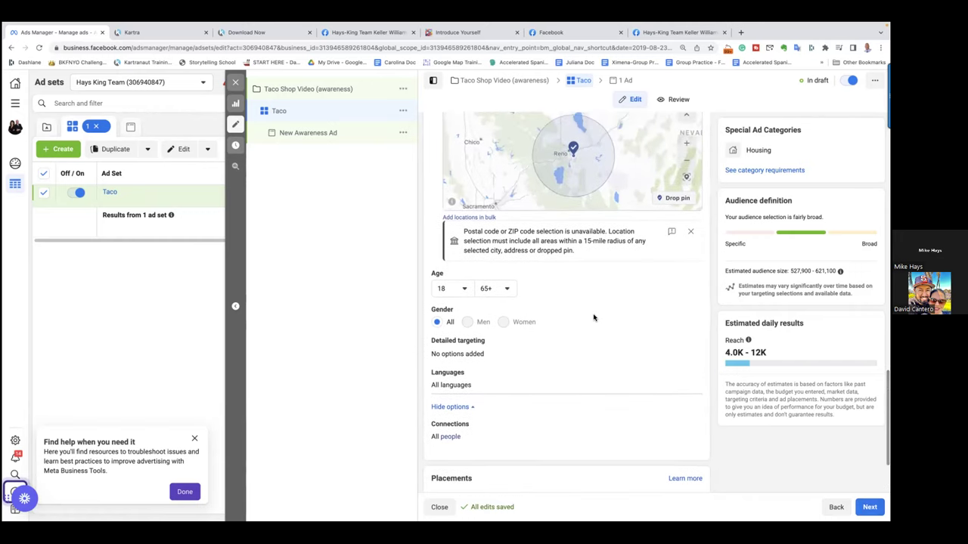
{"action": "scroll", "coordinate": [593, 318], "scroll_direction": "down", "scroll_amount": 1}
{"action": "scroll", "coordinate": [593, 318], "scroll_direction": "down", "scroll_amount": 1}
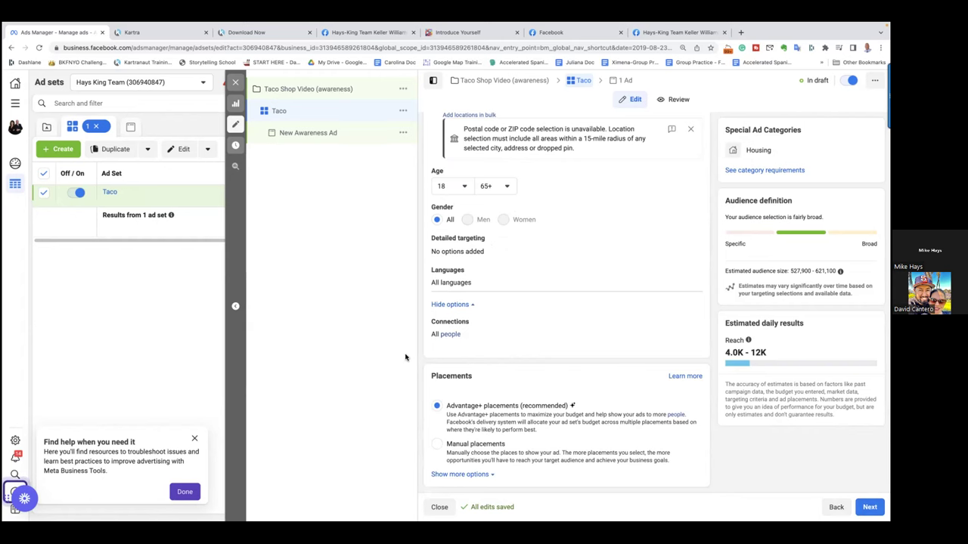
{"action": "scroll", "coordinate": [445, 348], "scroll_direction": "up", "scroll_amount": 3}
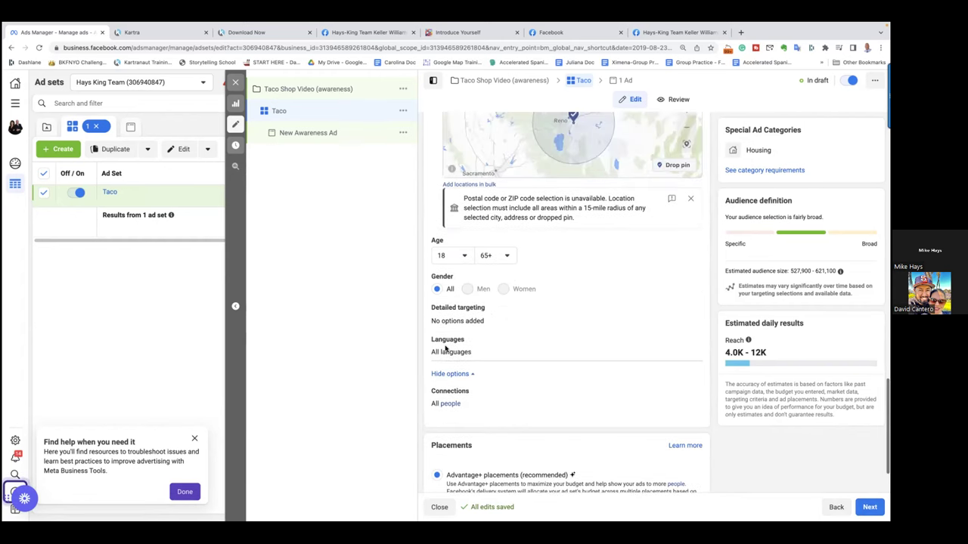
{"action": "scroll", "coordinate": [440, 272], "scroll_direction": "up", "scroll_amount": 5}
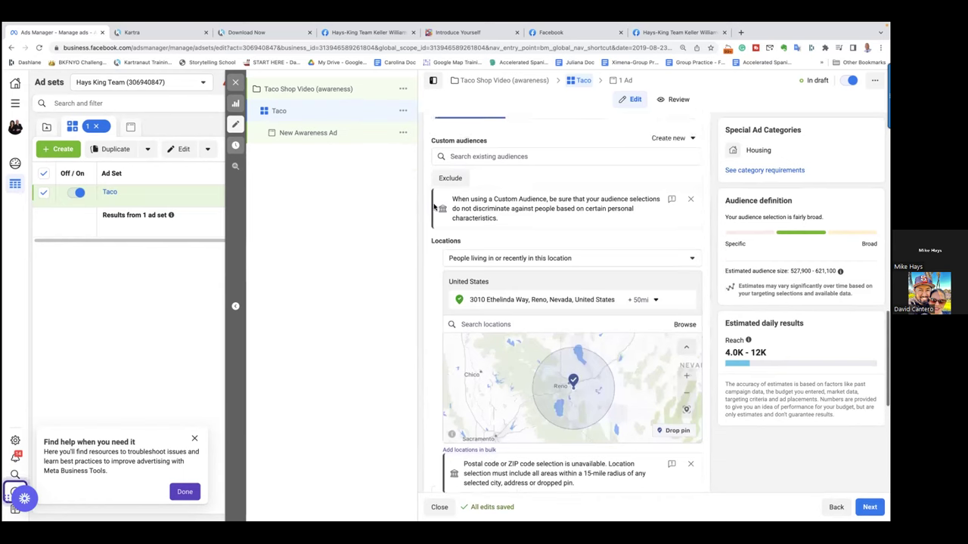
{"action": "scroll", "coordinate": [435, 205], "scroll_direction": "up", "scroll_amount": 2}
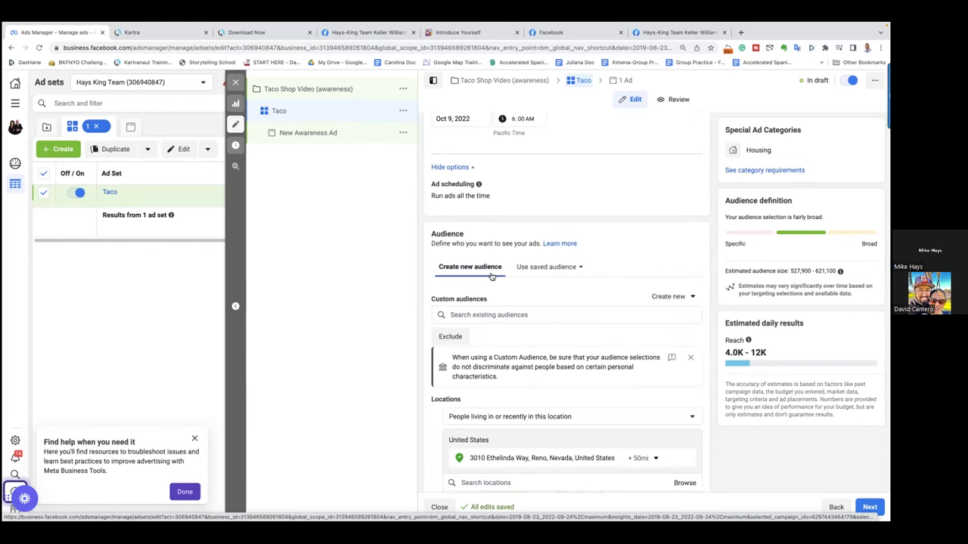
{"action": "scroll", "coordinate": [491, 277], "scroll_direction": "up", "scroll_amount": 10}
{"action": "scroll", "coordinate": [491, 277], "scroll_direction": "up", "scroll_amount": 3}
- Rename the ad set from Taco to 'Budget 10 per day-50 mile radius', then select New Awareness Ad
{"action": "left_click_drag", "start_coordinate": [453, 152], "coordinate": [425, 155]}
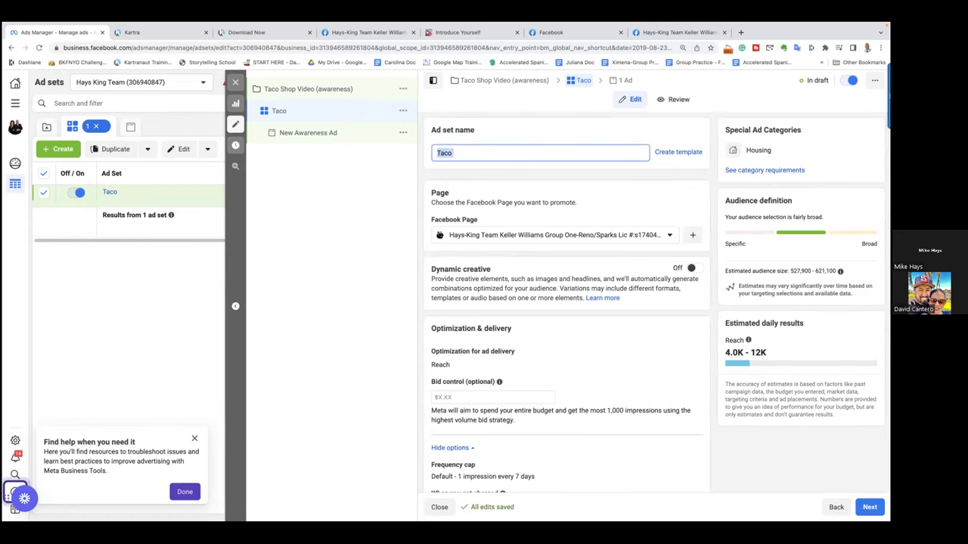
{"action": "type", "text": "Budget"}
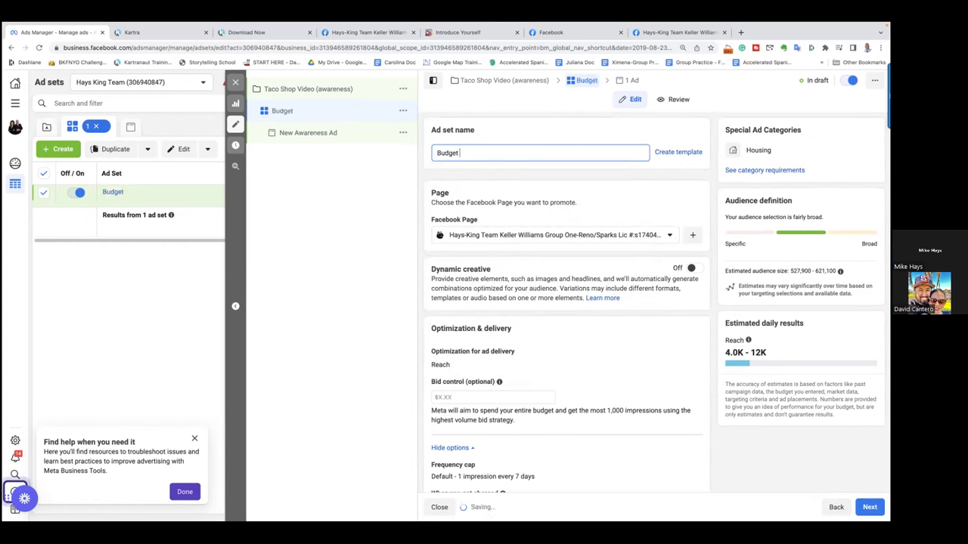
{"action": "type", "text": " 10 per day"}
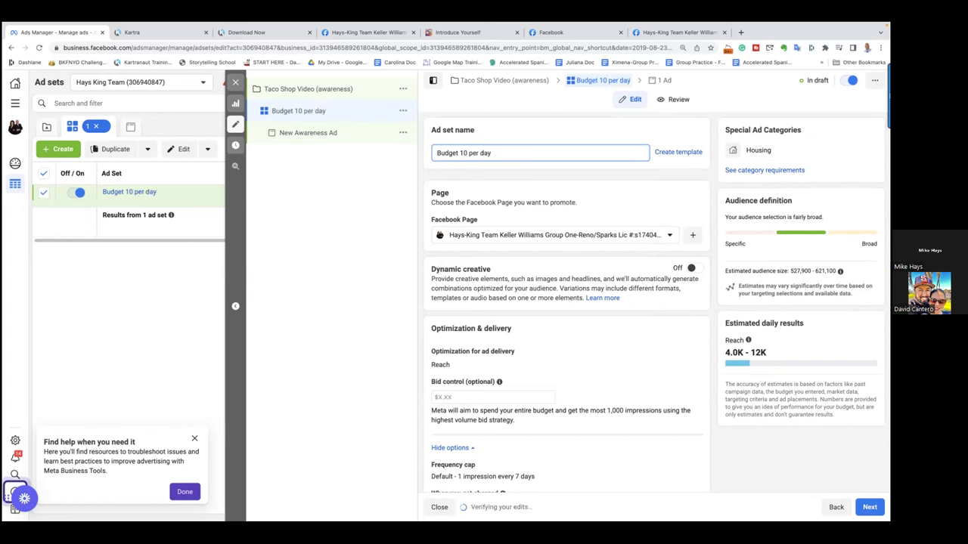
{"action": "type", "text": "-50 mile radius"}
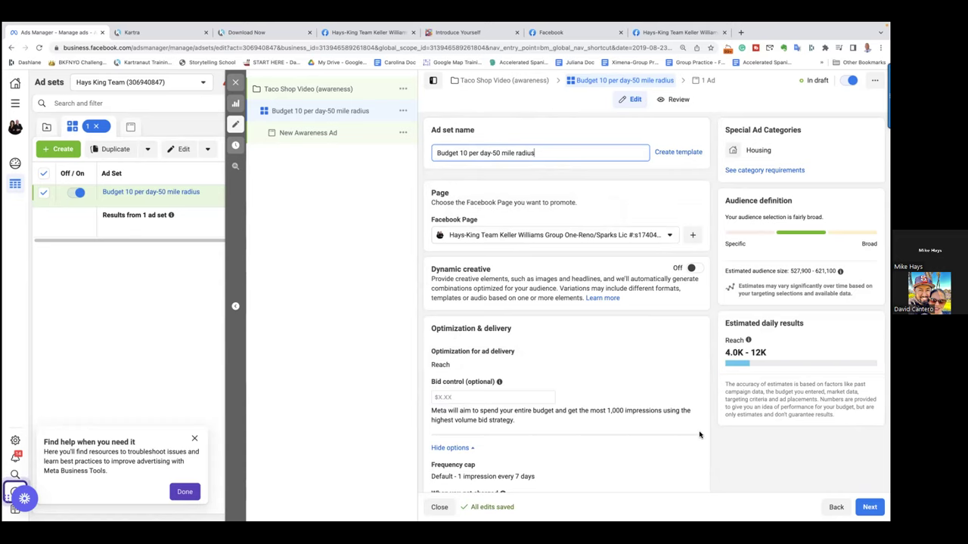
{"action": "scroll", "coordinate": [699, 435], "scroll_direction": "down", "scroll_amount": 5}
{"action": "scroll", "coordinate": [700, 435], "scroll_direction": "down", "scroll_amount": 5}
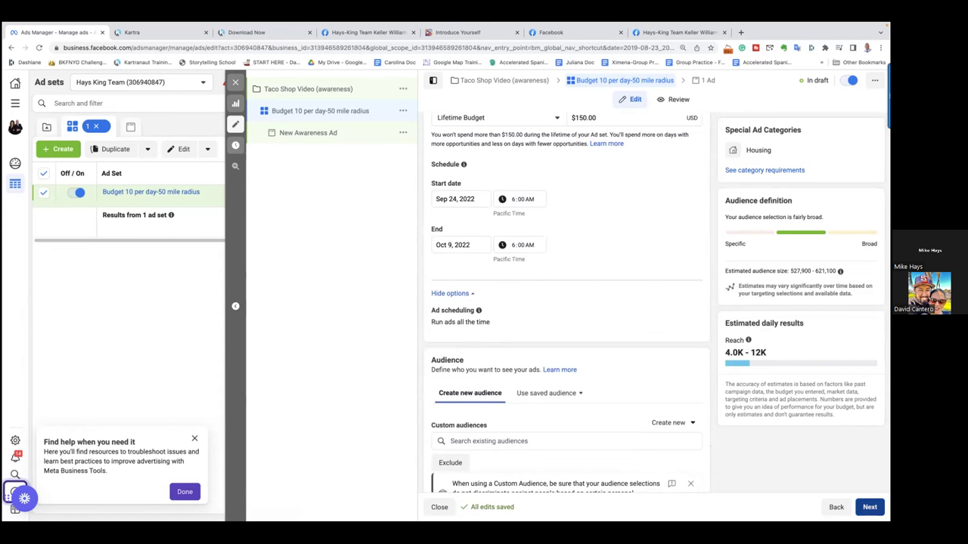
{"action": "left_click", "coordinate": [869, 507]}
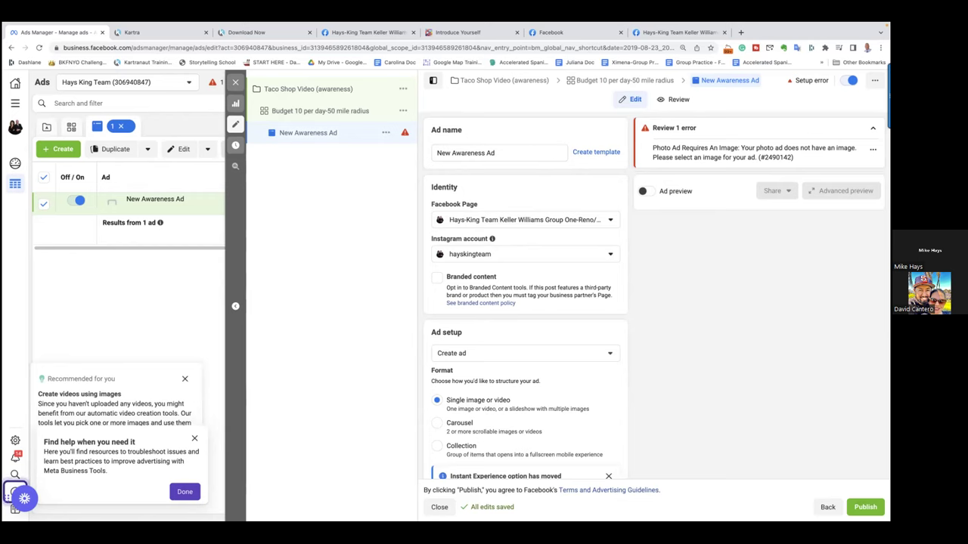
- Change the New Awareness Ad's Ad setup option to 'Use existing post'
{"action": "left_click", "coordinate": [609, 355]}
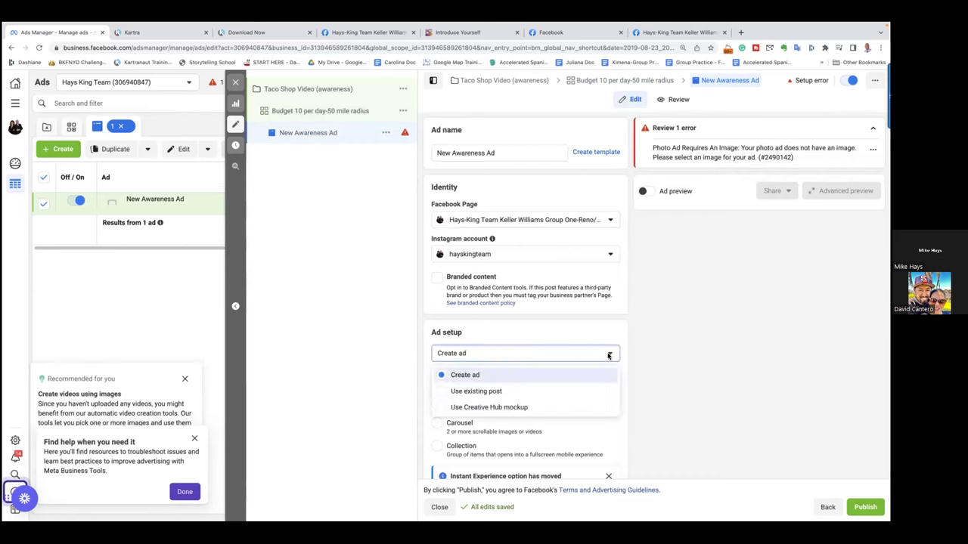
{"action": "left_click", "coordinate": [444, 393]}
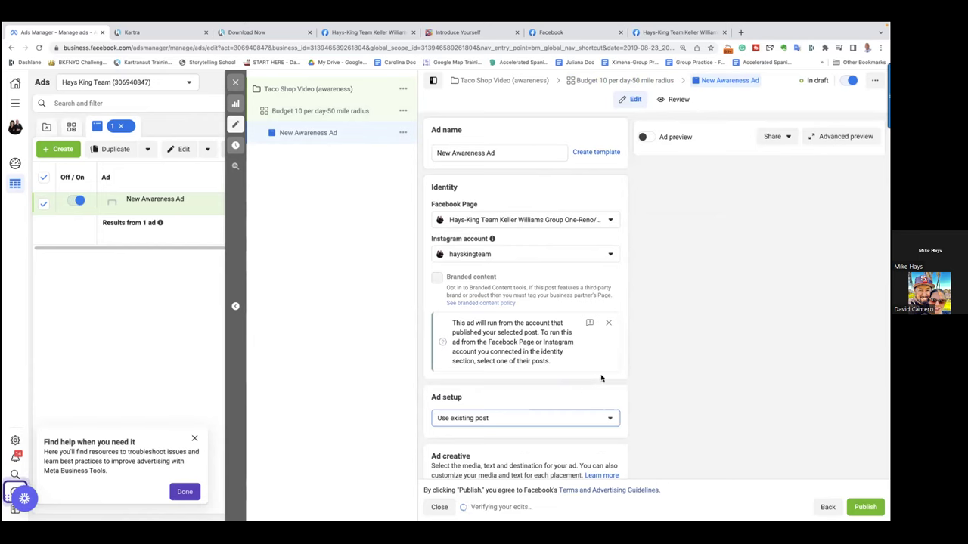
{"action": "scroll", "coordinate": [554, 376], "scroll_direction": "down", "scroll_amount": 5}
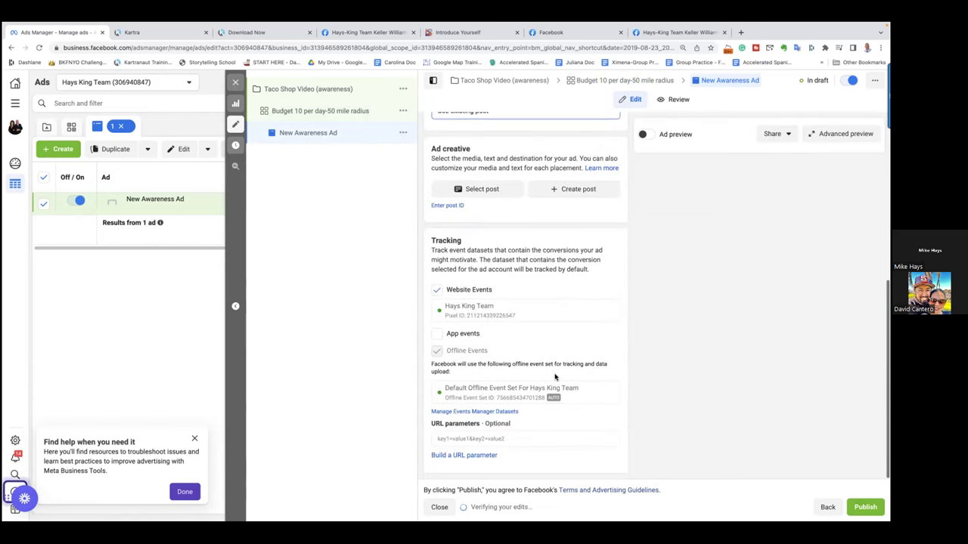
{"action": "scroll", "coordinate": [510, 206], "scroll_direction": "up", "scroll_amount": 2}
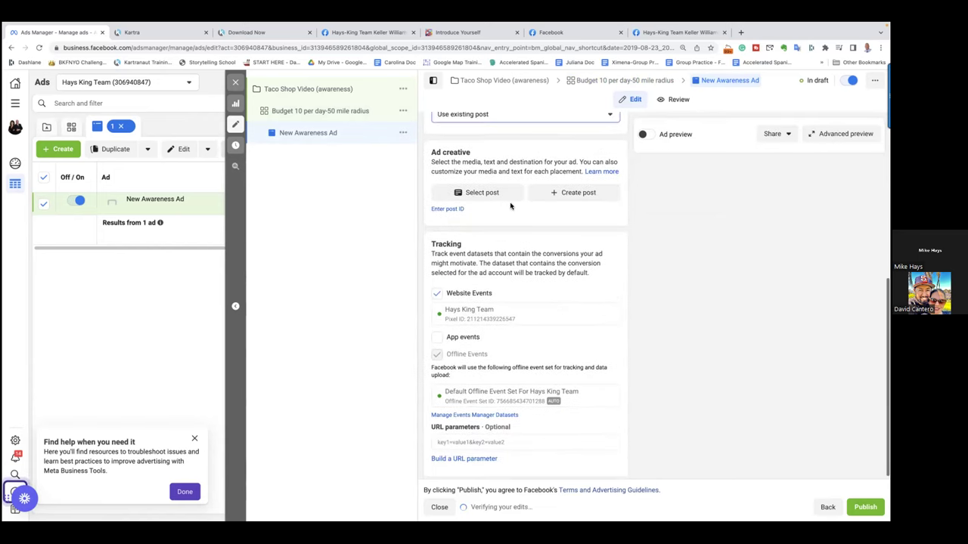
{"action": "scroll", "coordinate": [510, 206], "scroll_direction": "up", "scroll_amount": 1}
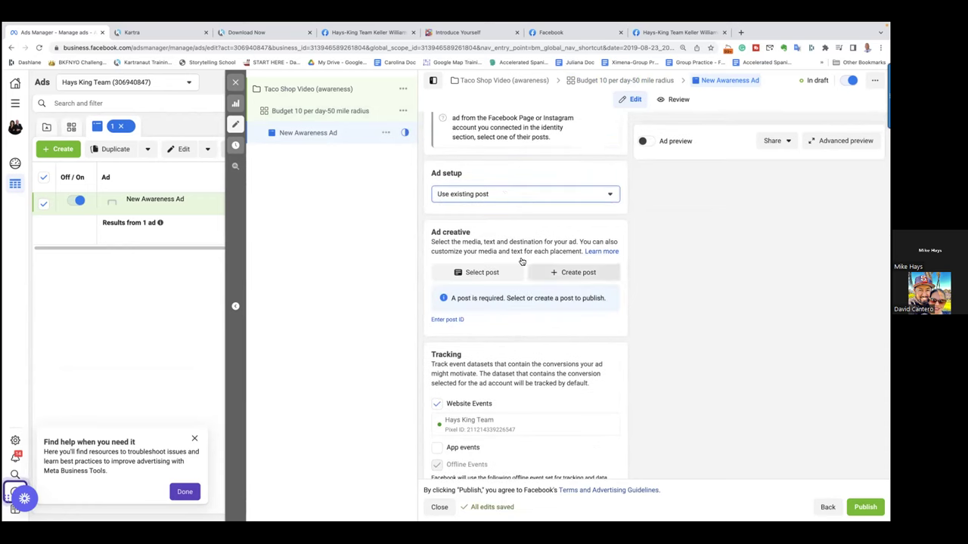
- Search the Page's posts by the video's post ID, try the recommended ID, then cancel
{"action": "left_click", "coordinate": [483, 276]}
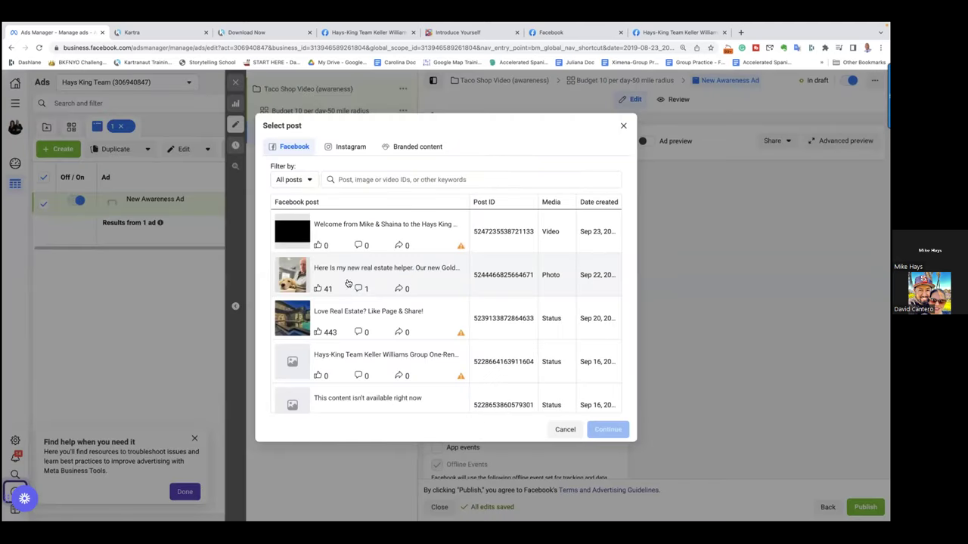
{"action": "scroll", "coordinate": [330, 322], "scroll_direction": "down", "scroll_amount": 1}
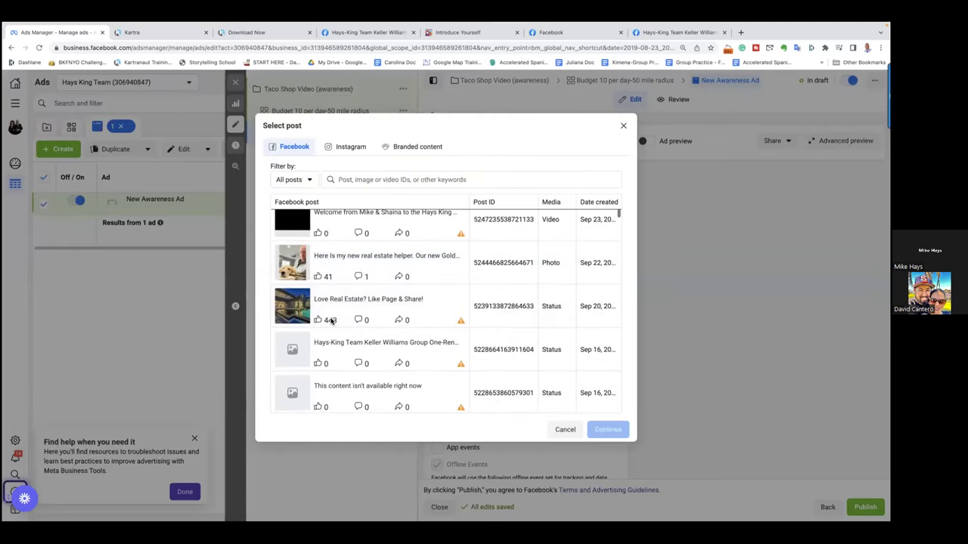
{"action": "scroll", "coordinate": [330, 320], "scroll_direction": "down", "scroll_amount": 5}
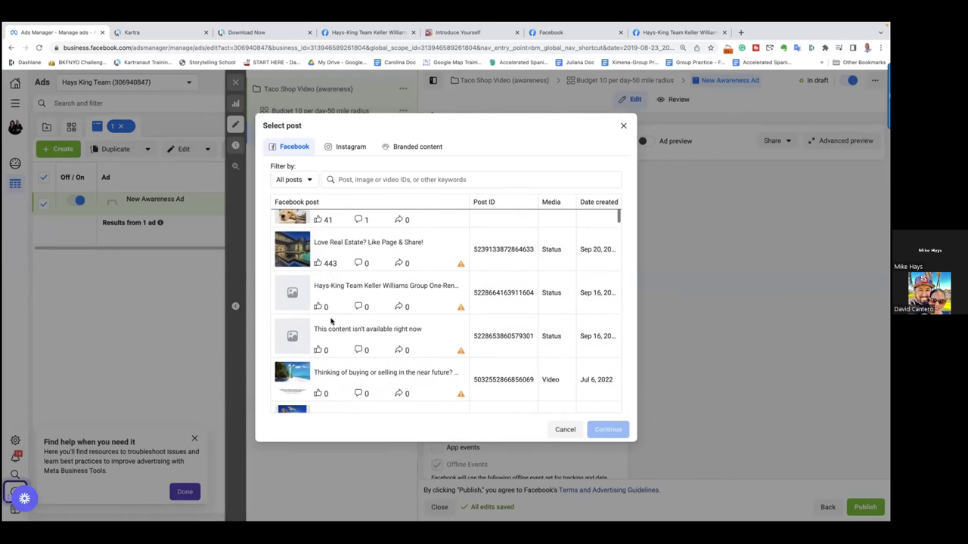
{"action": "scroll", "coordinate": [331, 323], "scroll_direction": "down", "scroll_amount": 5}
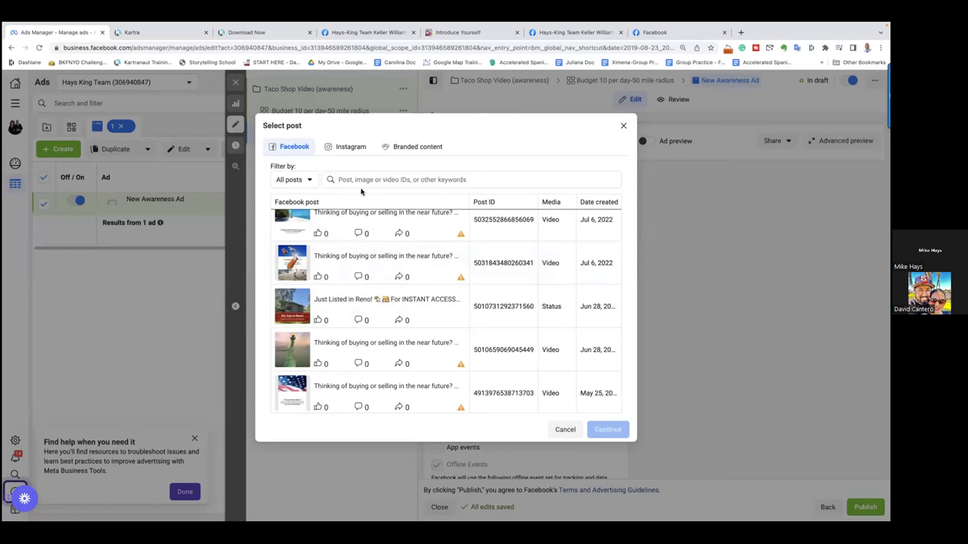
{"action": "left_click", "coordinate": [374, 180]}
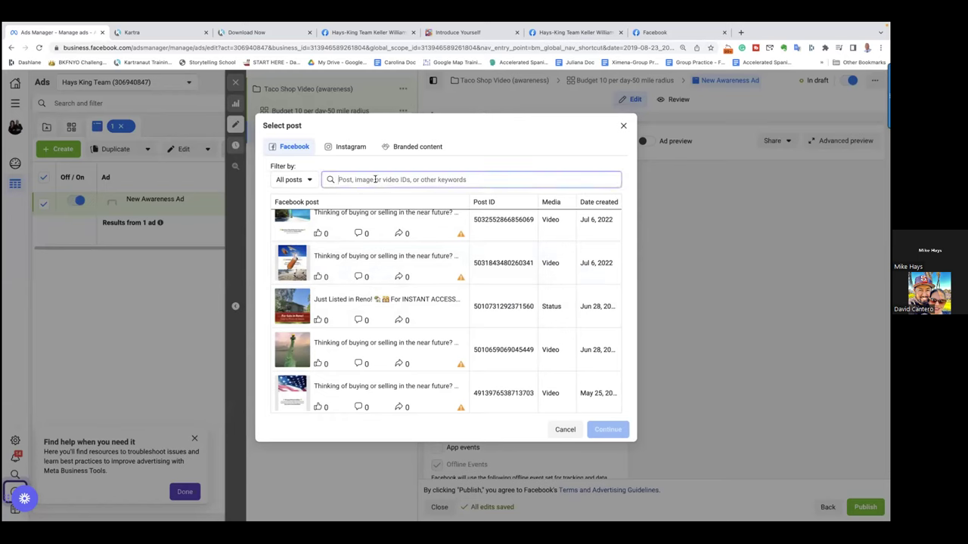
{"action": "key", "text": "ctrl+v"}
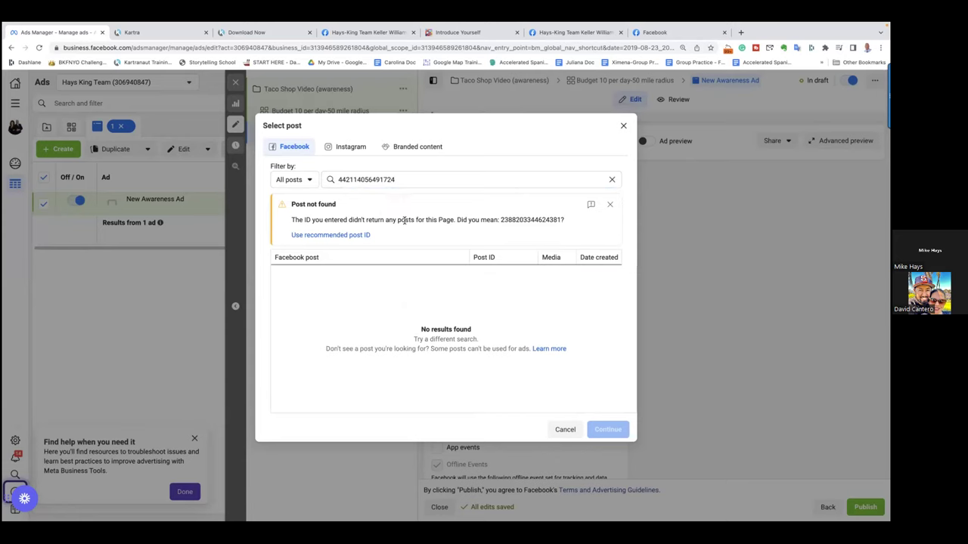
{"action": "left_click", "coordinate": [352, 236]}
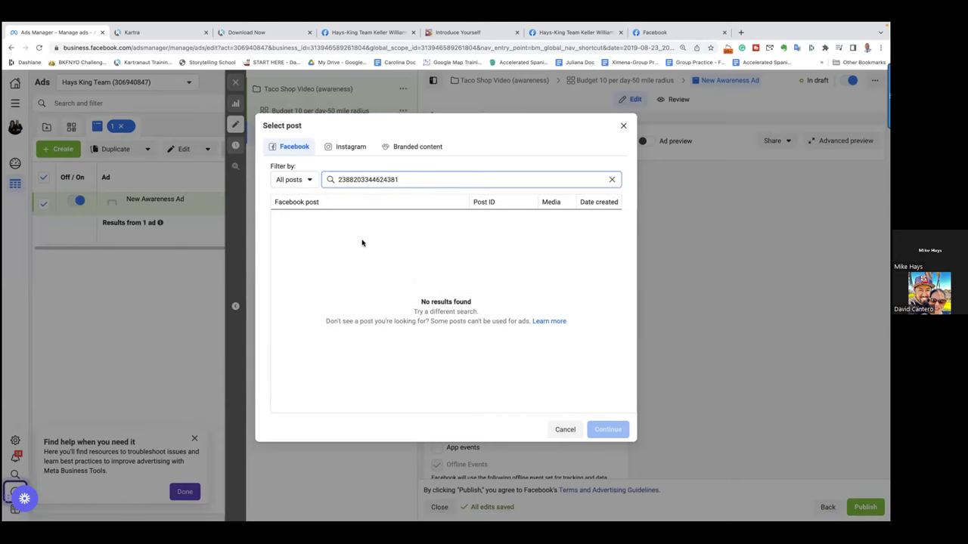
{"action": "left_click", "coordinate": [565, 430]}
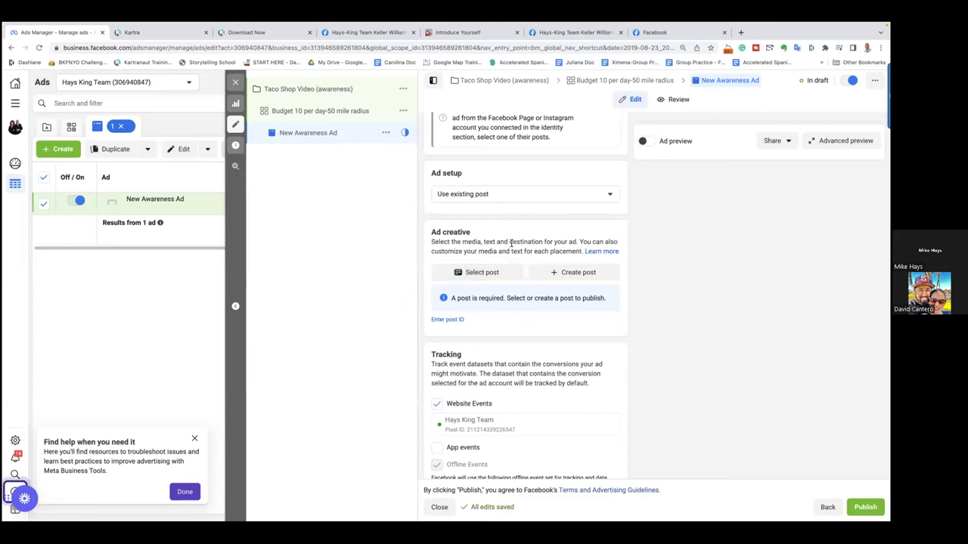
{"action": "scroll", "coordinate": [511, 244], "scroll_direction": "up", "scroll_amount": 5}
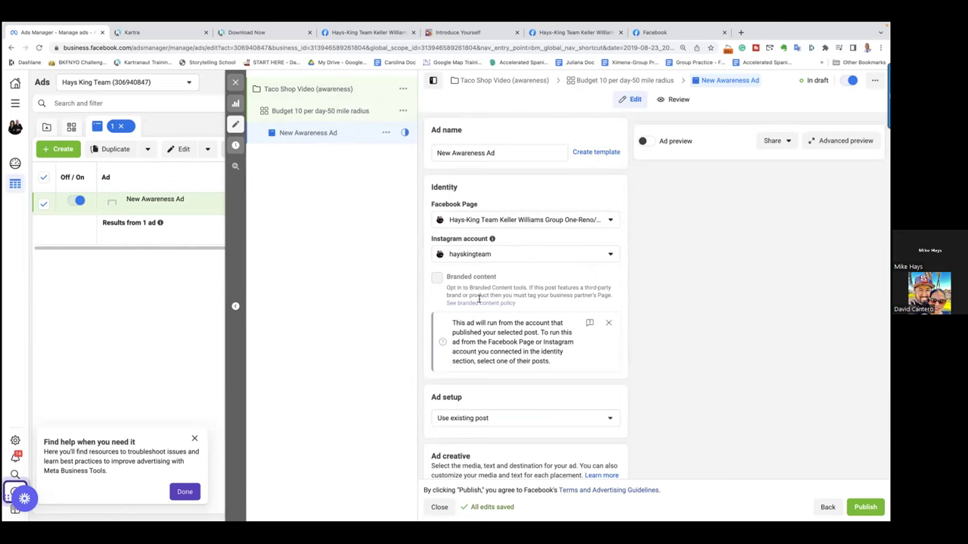
{"action": "scroll", "coordinate": [479, 299], "scroll_direction": "down", "scroll_amount": 5}
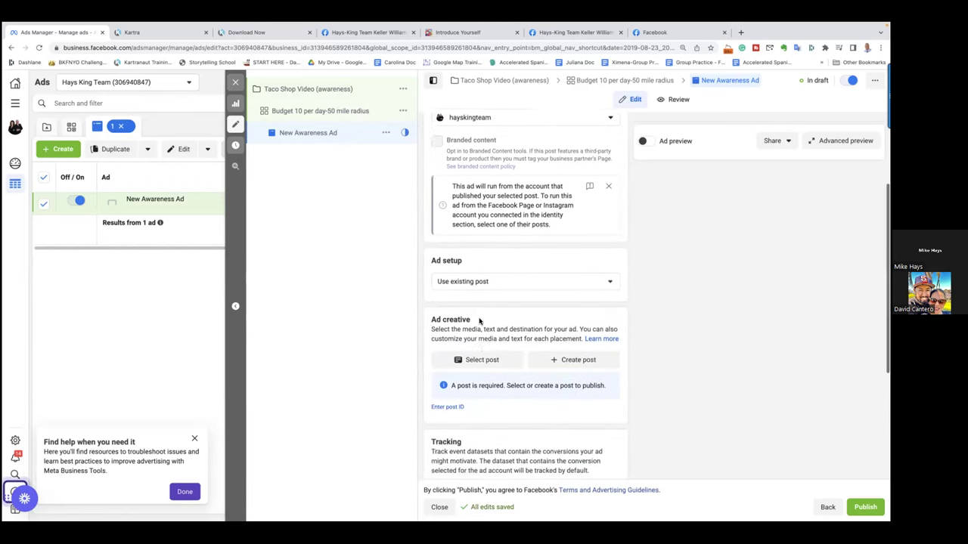
{"action": "left_click", "coordinate": [479, 318]}
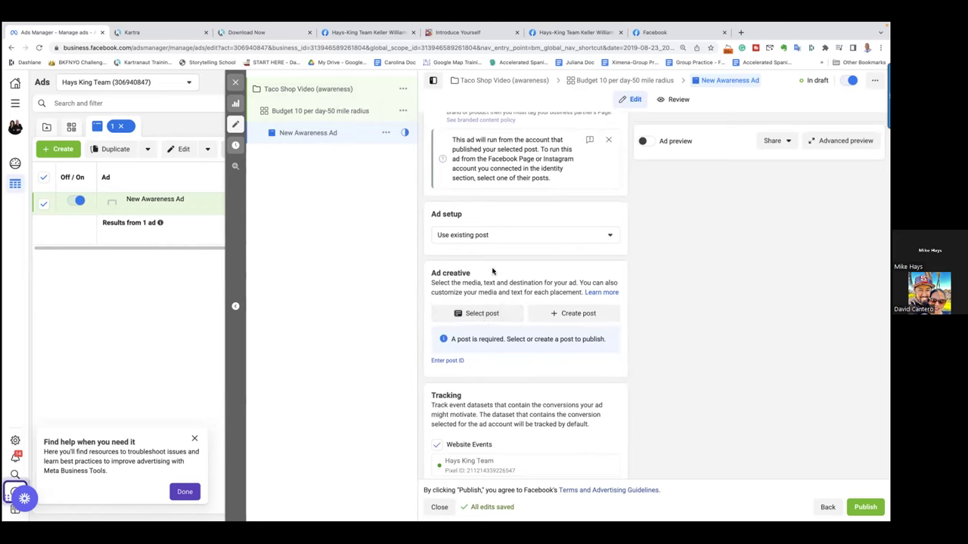
{"action": "left_click", "coordinate": [454, 362]}
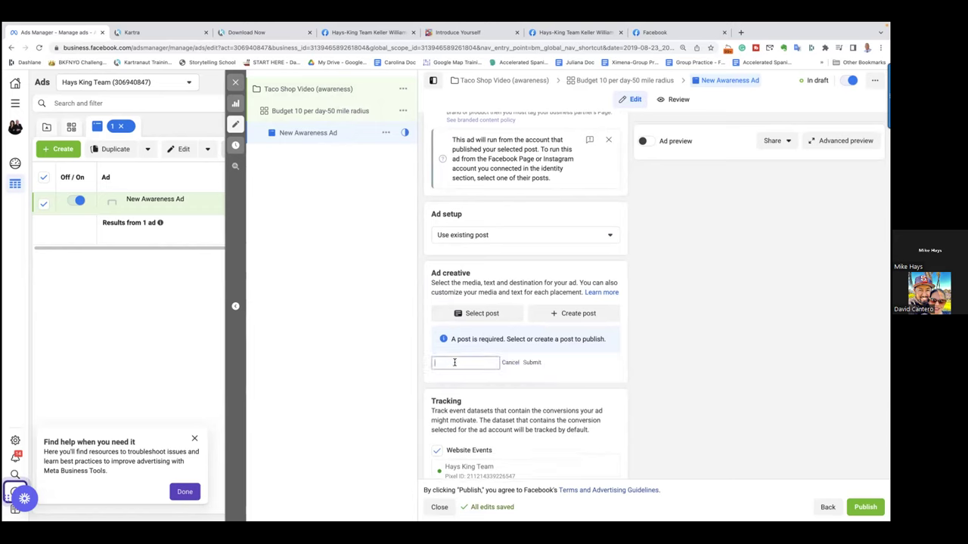
{"action": "key", "text": "ctrl+v"}
{"action": "left_click", "coordinate": [531, 363]}
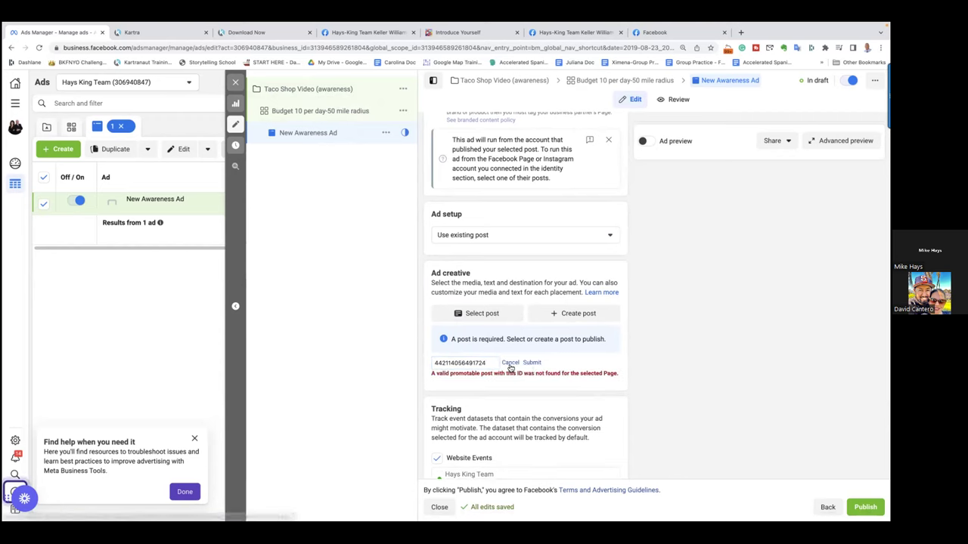
- Review the taco-shop video, the business Page's settings and its management dashboard on Facebook
{"action": "left_click", "coordinate": [658, 33]}
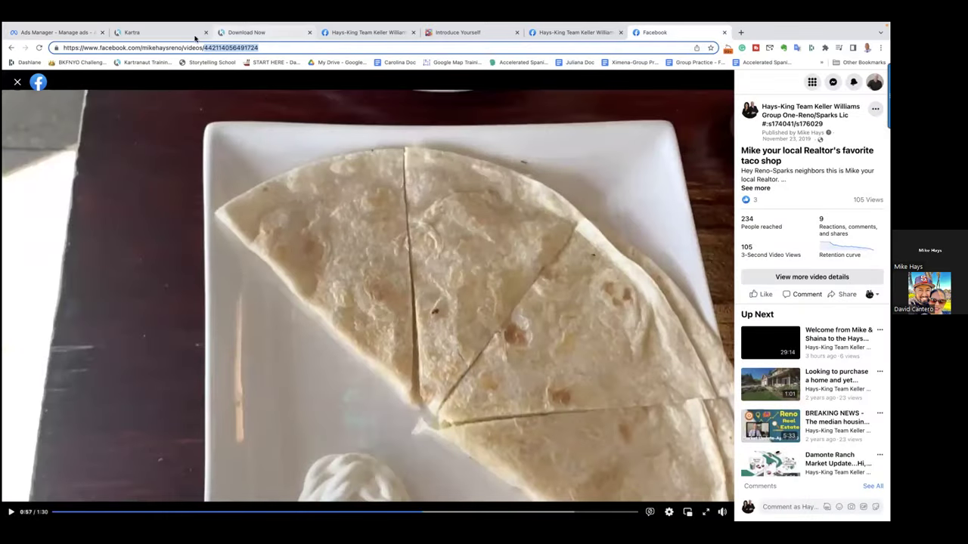
{"action": "left_click", "coordinate": [352, 34]}
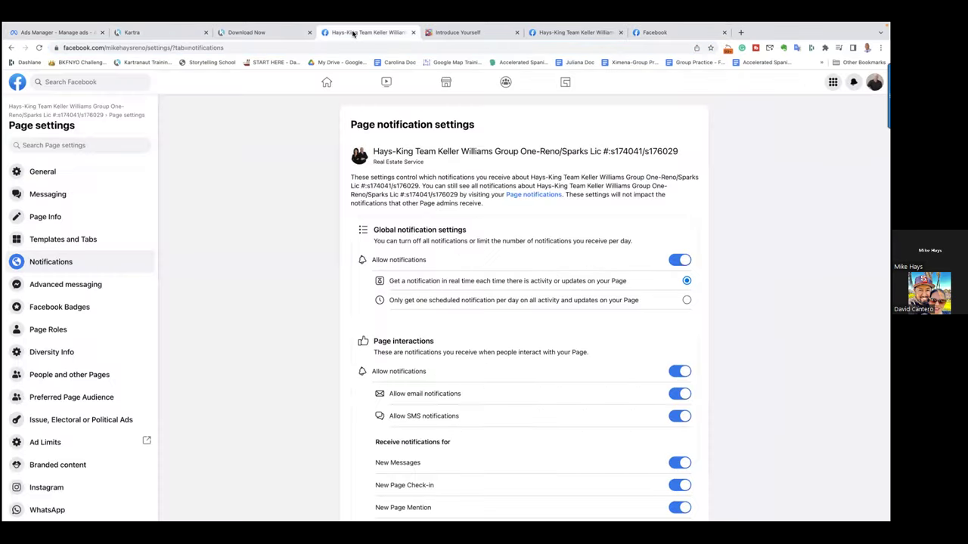
{"action": "left_click", "coordinate": [564, 34]}
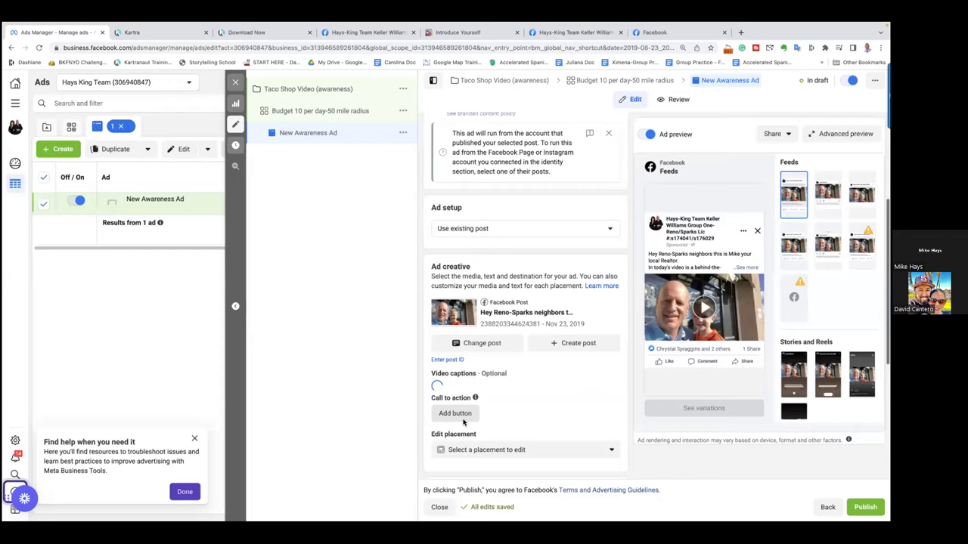
{"action": "scroll", "coordinate": [464, 422], "scroll_direction": "down", "scroll_amount": 3}
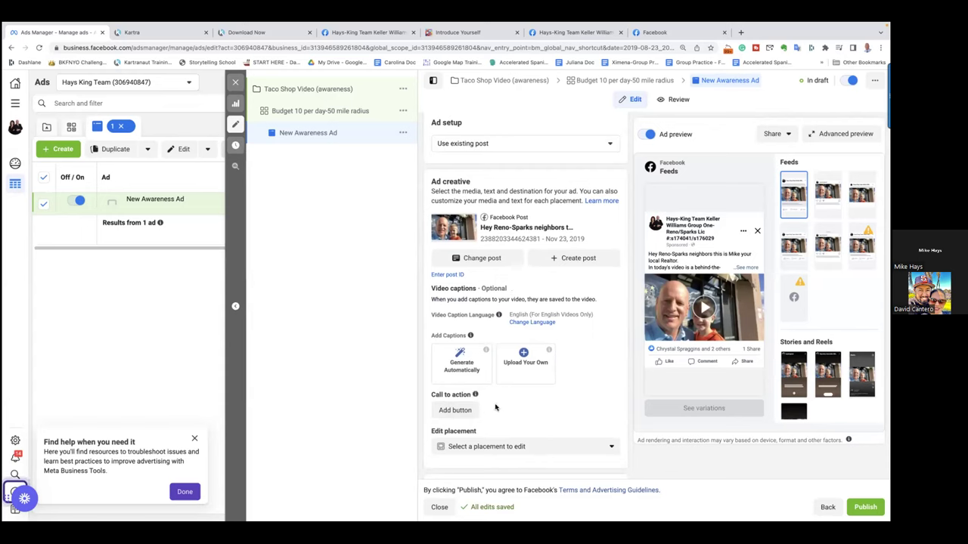
- Look over the Tracking settings and publish the campaign, ad set and ad
{"action": "scroll", "coordinate": [495, 408], "scroll_direction": "down", "scroll_amount": 1}
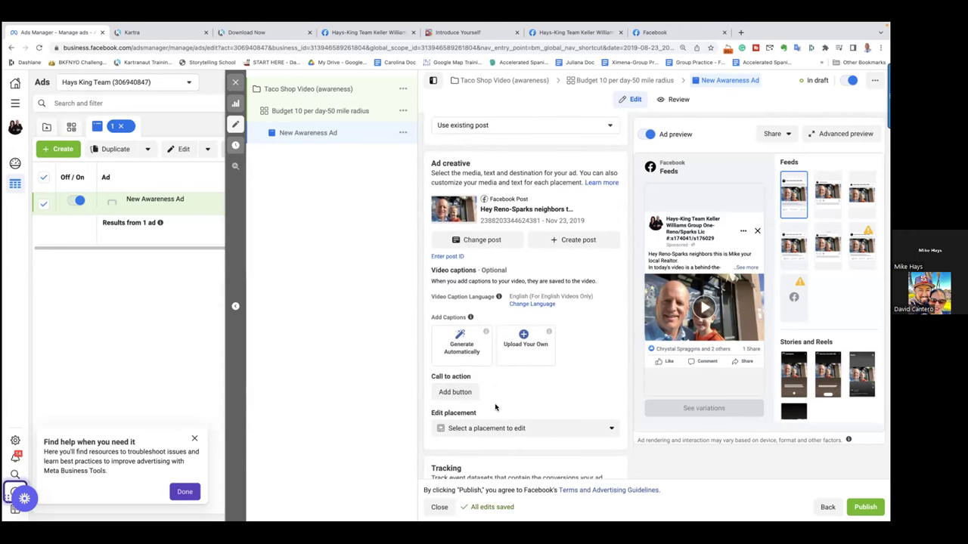
{"action": "scroll", "coordinate": [496, 408], "scroll_direction": "down", "scroll_amount": 3}
{"action": "scroll", "coordinate": [495, 407], "scroll_direction": "down", "scroll_amount": 2}
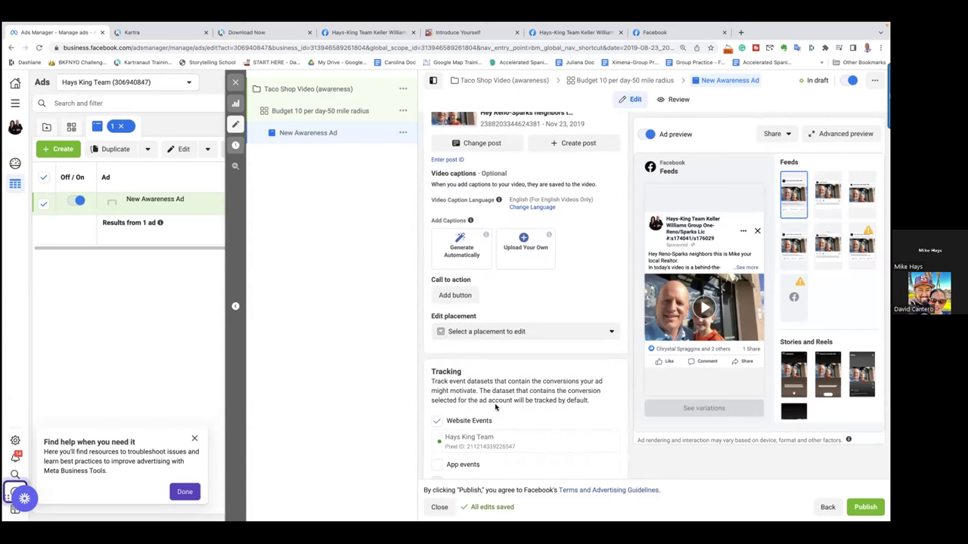
{"action": "scroll", "coordinate": [496, 408], "scroll_direction": "down", "scroll_amount": 4}
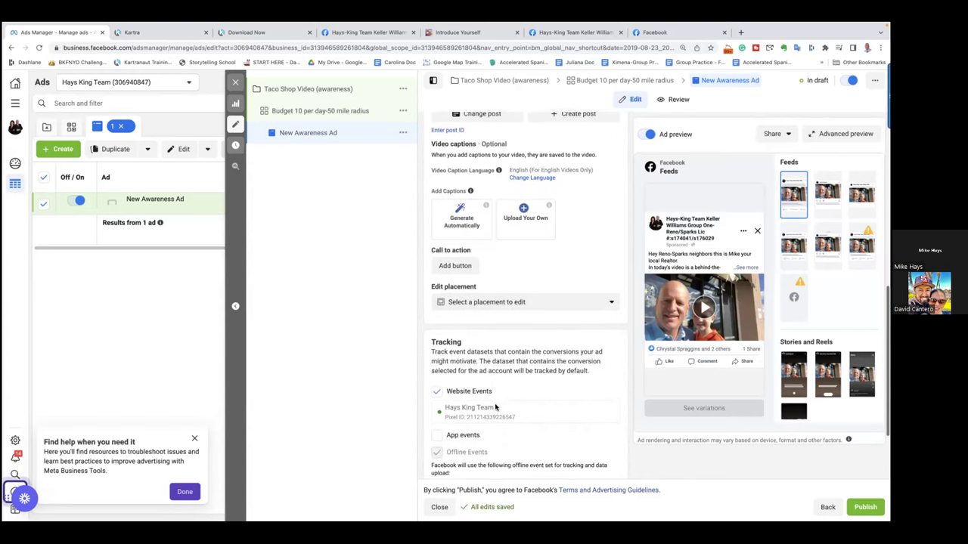
{"action": "scroll", "coordinate": [495, 407], "scroll_direction": "down", "scroll_amount": 2}
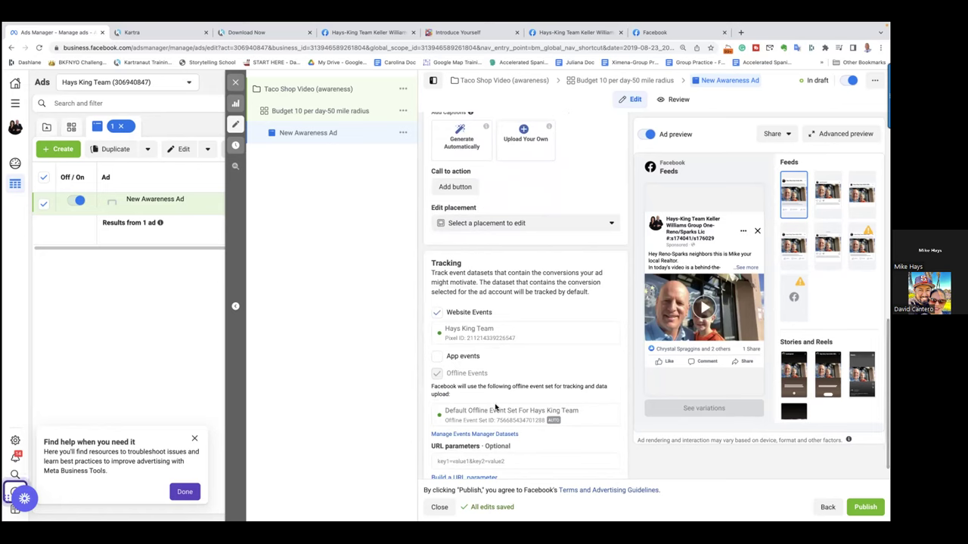
{"action": "scroll", "coordinate": [496, 407], "scroll_direction": "down", "scroll_amount": 2}
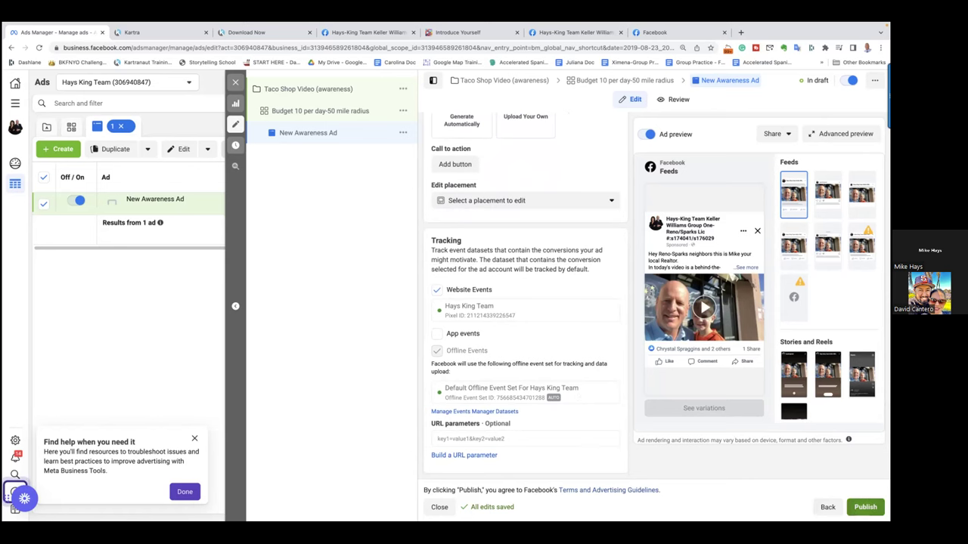
{"action": "left_click", "coordinate": [865, 507]}
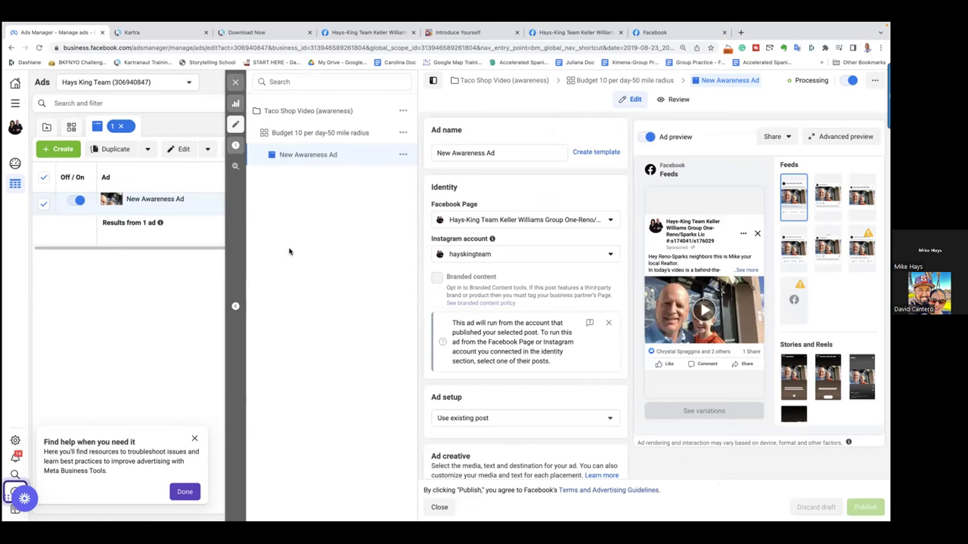
- Open the 'Budget 10 per day-50 mile radius' ad set from the campaign tree for editing
{"action": "left_click", "coordinate": [341, 133]}
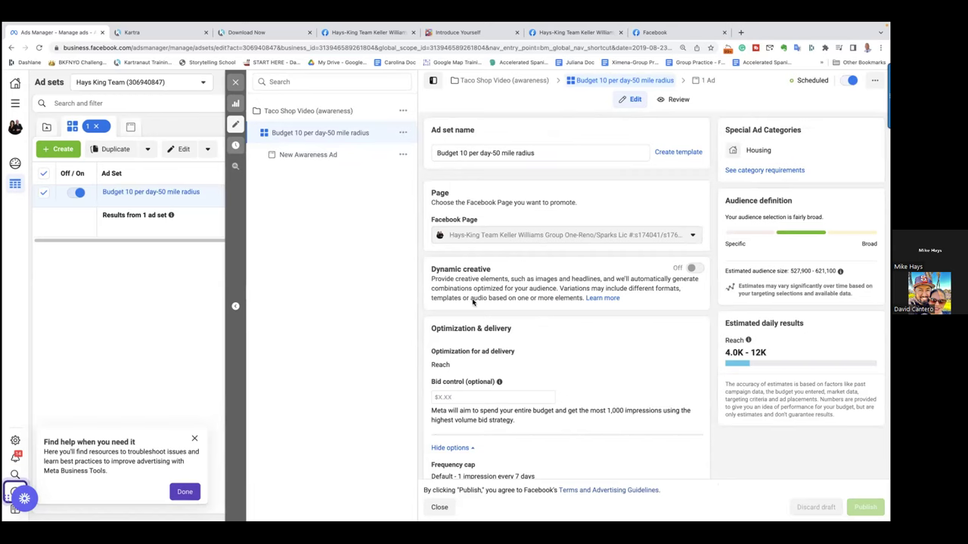
- Switch to Manual placements, unchecking Facebook and Audience Network so only Instagram remains
{"action": "scroll", "coordinate": [473, 301], "scroll_direction": "down", "scroll_amount": 5}
{"action": "scroll", "coordinate": [474, 304], "scroll_direction": "down", "scroll_amount": 5}
{"action": "scroll", "coordinate": [475, 305], "scroll_direction": "down", "scroll_amount": 5}
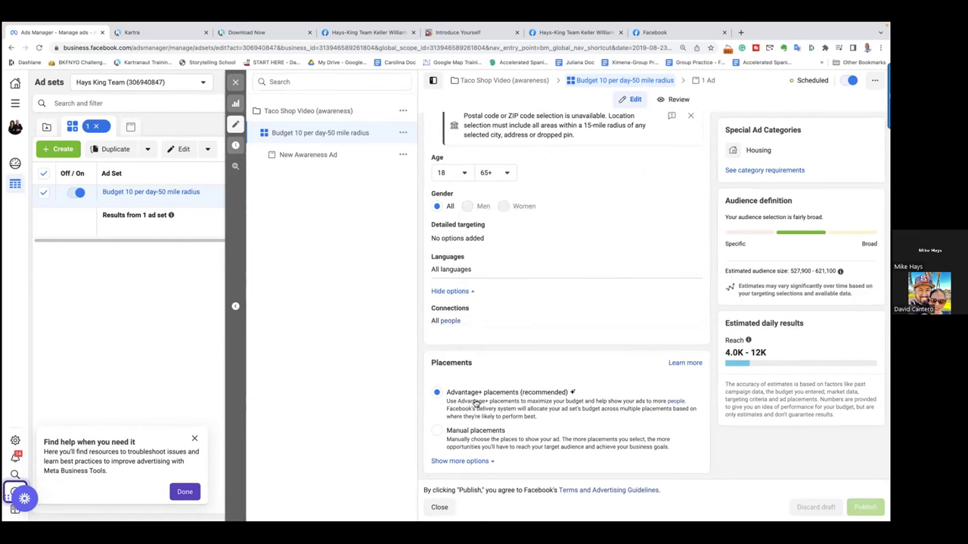
{"action": "left_click", "coordinate": [437, 431]}
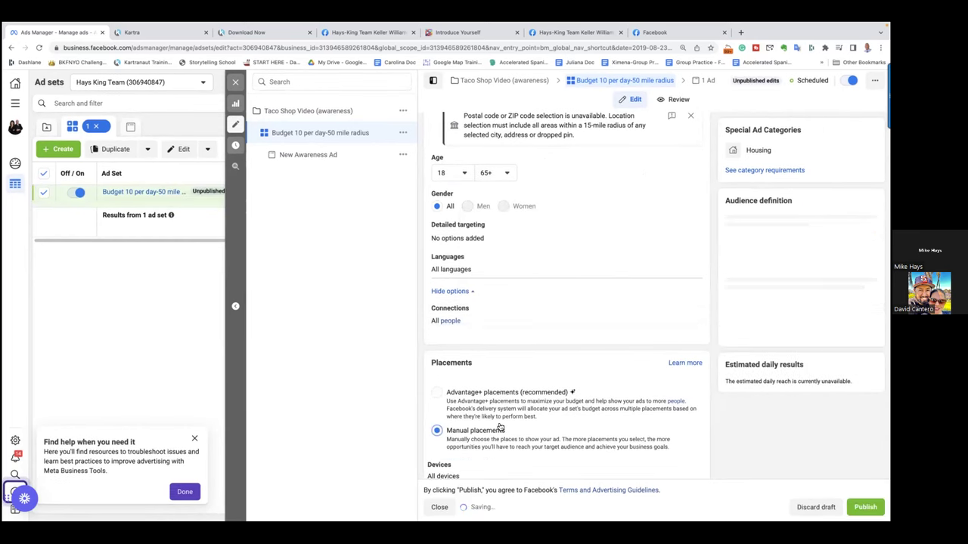
{"action": "scroll", "coordinate": [499, 428], "scroll_direction": "down", "scroll_amount": 3}
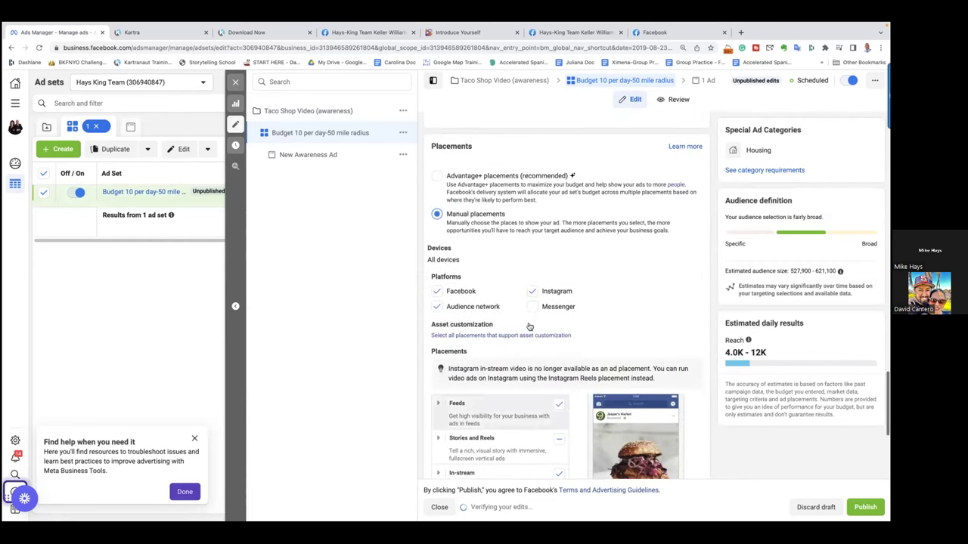
{"action": "mouse_move", "coordinate": [499, 324]}
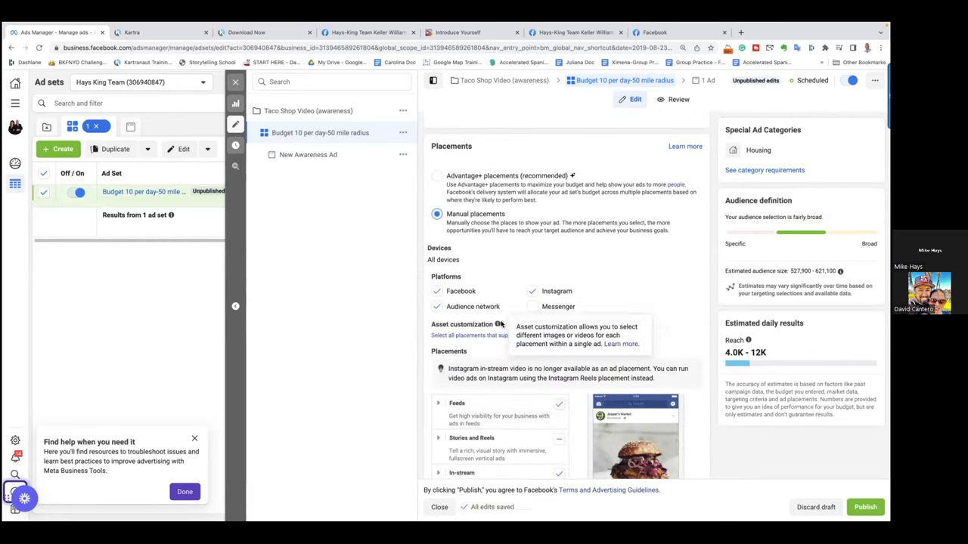
{"action": "left_click", "coordinate": [437, 293]}
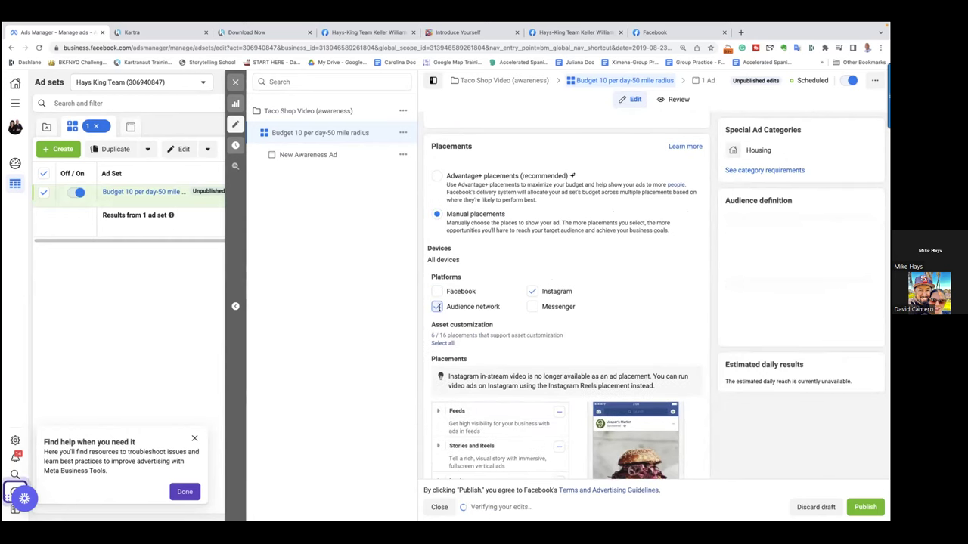
{"action": "left_click", "coordinate": [437, 306]}
- Ask to discard the unpublished ad set draft
{"action": "scroll", "coordinate": [500, 360], "scroll_direction": "down", "scroll_amount": 1}
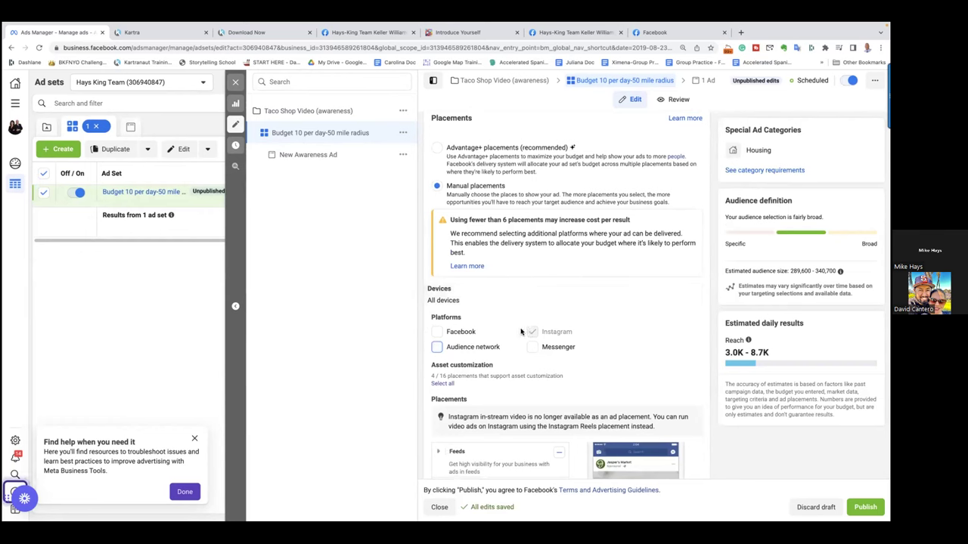
{"action": "scroll", "coordinate": [520, 333], "scroll_direction": "down", "scroll_amount": 1}
{"action": "scroll", "coordinate": [520, 332], "scroll_direction": "down", "scroll_amount": 3}
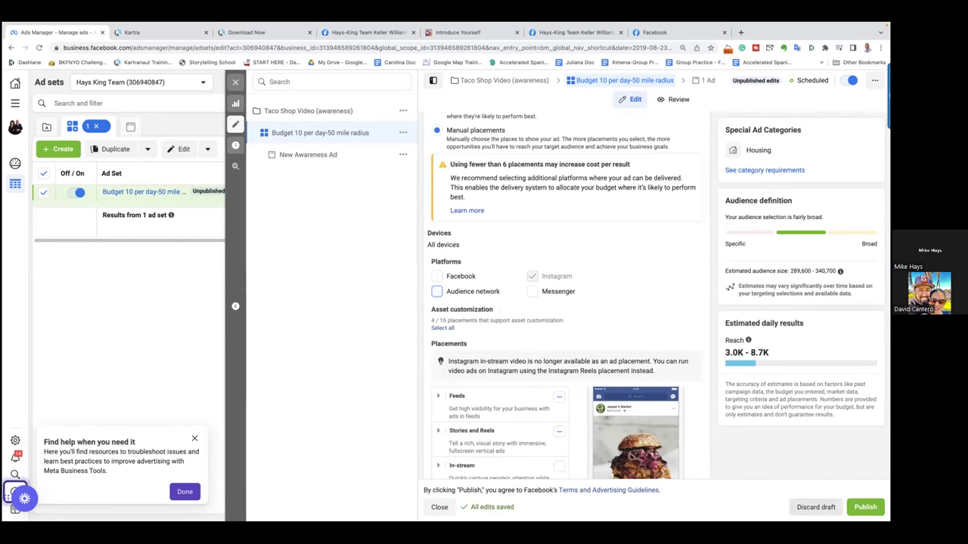
{"action": "left_click", "coordinate": [798, 500]}
- Confirm discarding the draft, then go from Campaigns to the Ads list showing New Awareness Ad
{"action": "left_click", "coordinate": [525, 241]}
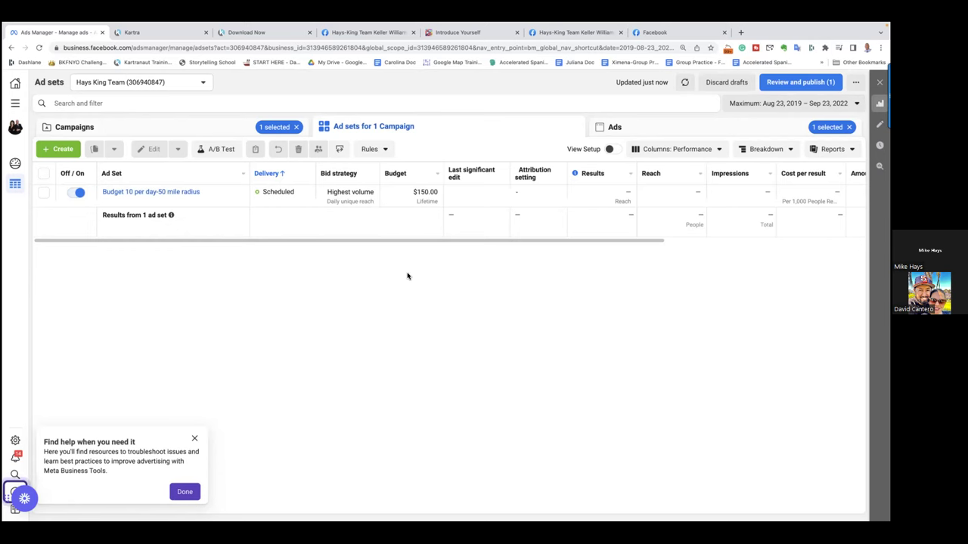
{"action": "left_click", "coordinate": [109, 126]}
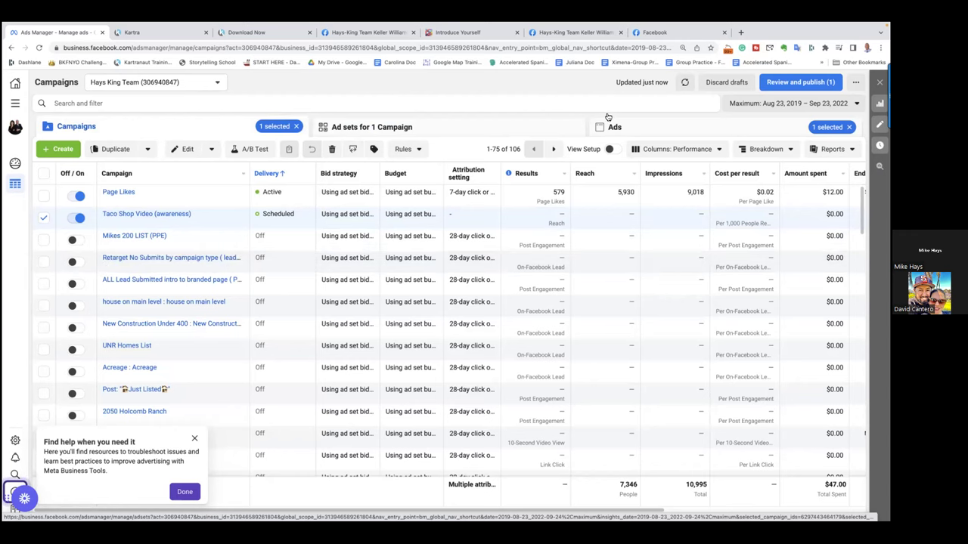
{"action": "left_click", "coordinate": [617, 127]}
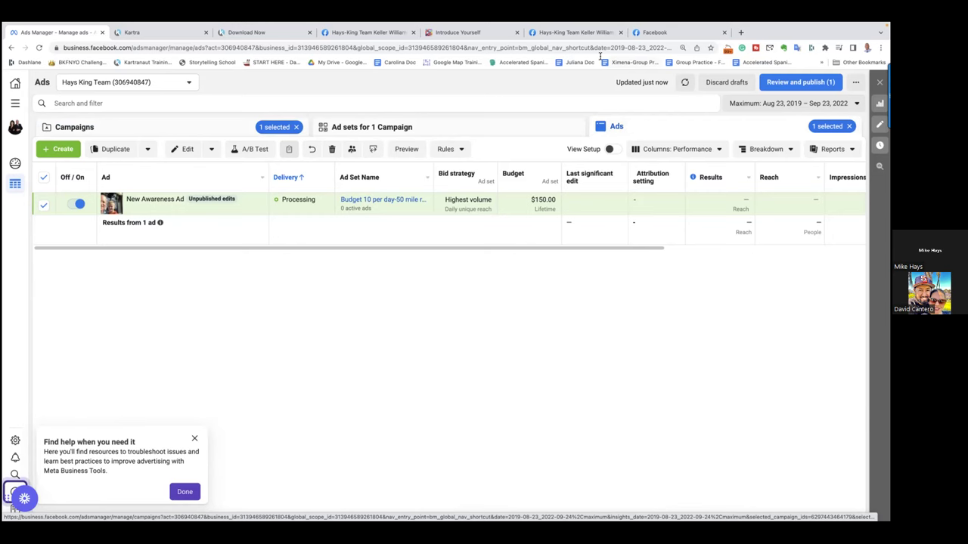
- Return to the taco-shop video and scrub between the salsa bar scene, 0:31 and 0:52
{"action": "left_click", "coordinate": [674, 31]}
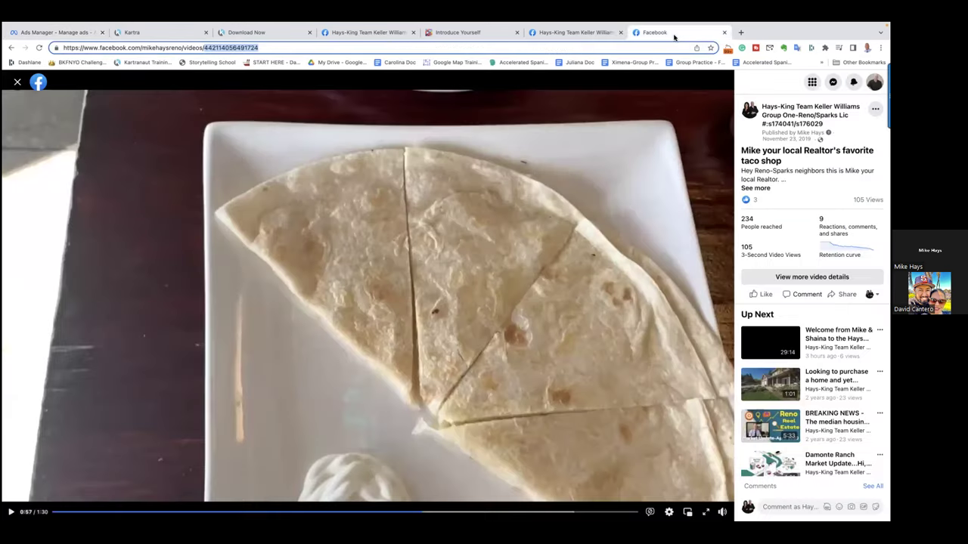
{"action": "left_click", "coordinate": [412, 513]}
{"action": "left_click", "coordinate": [326, 513]}
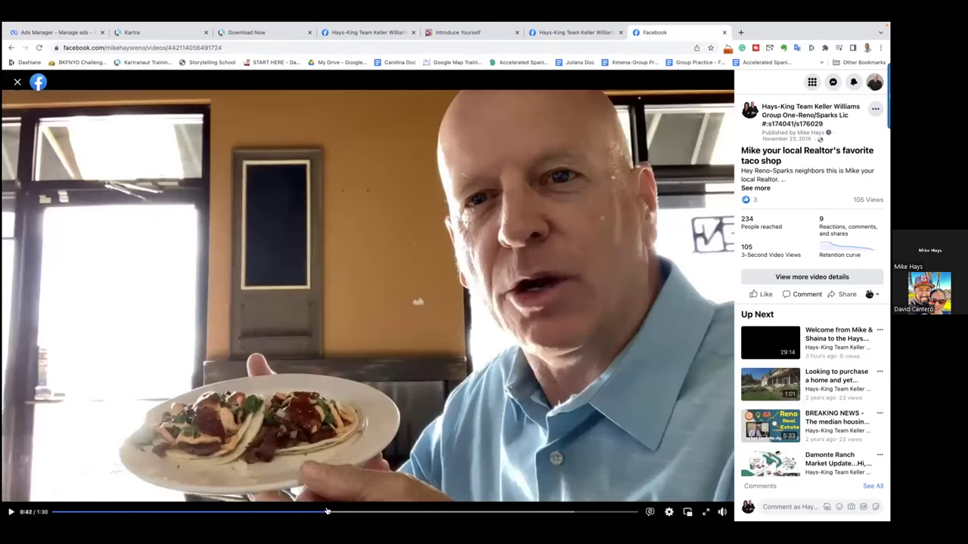
{"action": "left_click", "coordinate": [301, 513]}
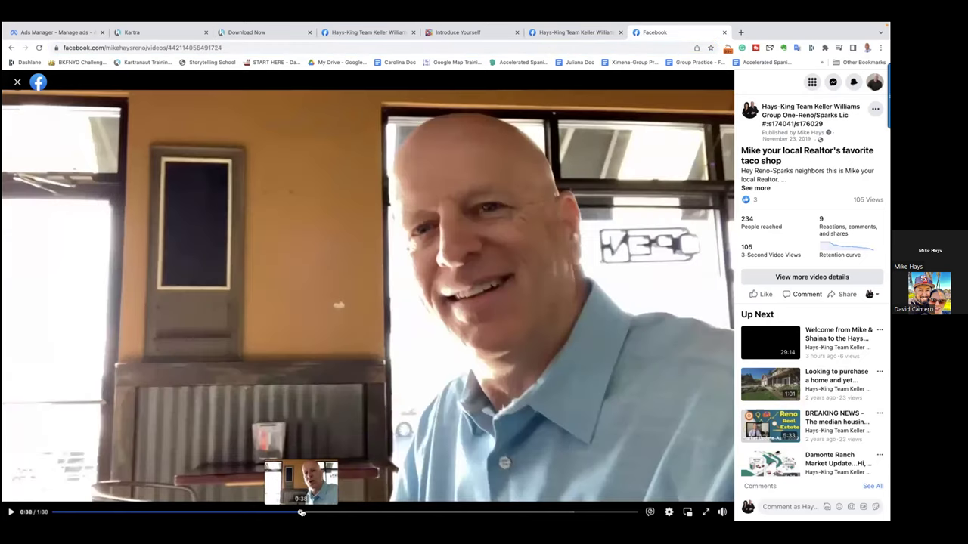
{"action": "left_click", "coordinate": [188, 514]}
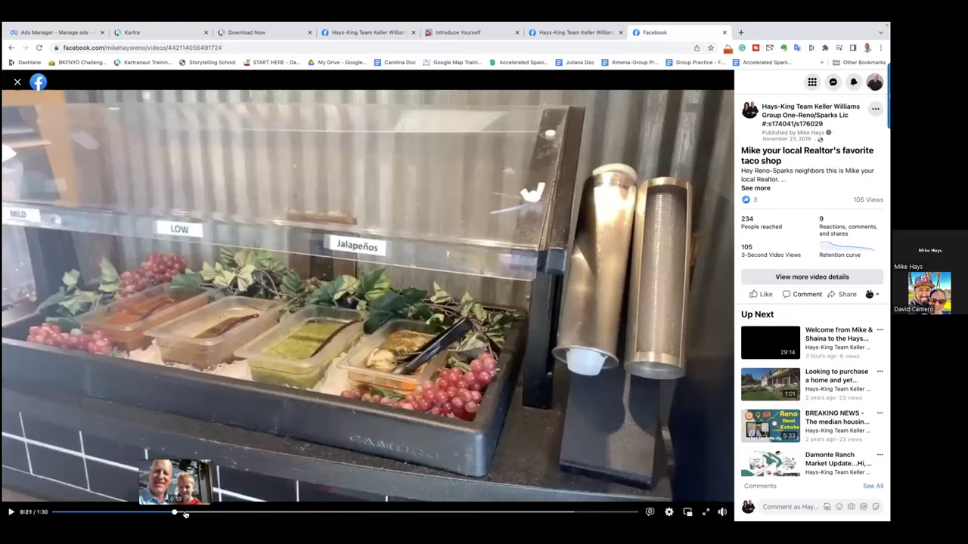
{"action": "left_click", "coordinate": [256, 513]}
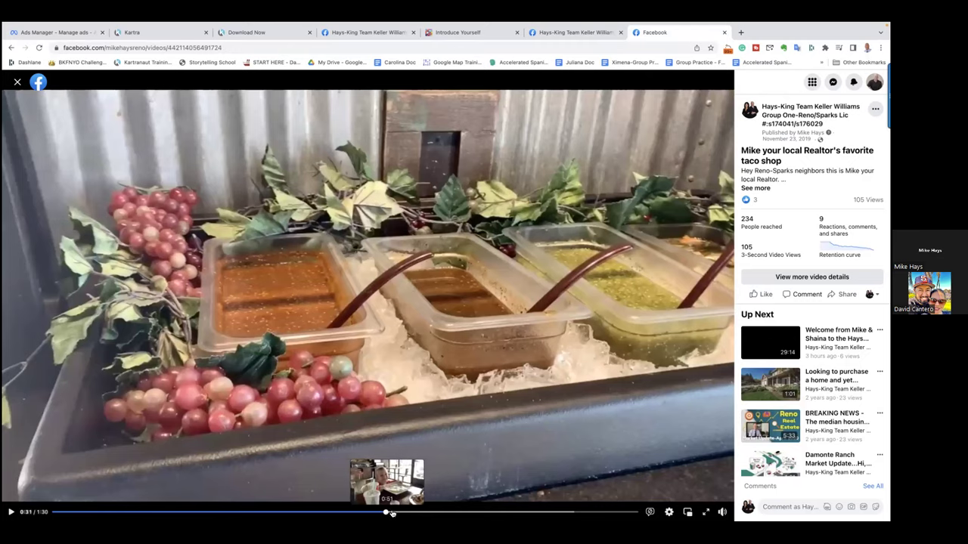
{"action": "left_click", "coordinate": [392, 514]}
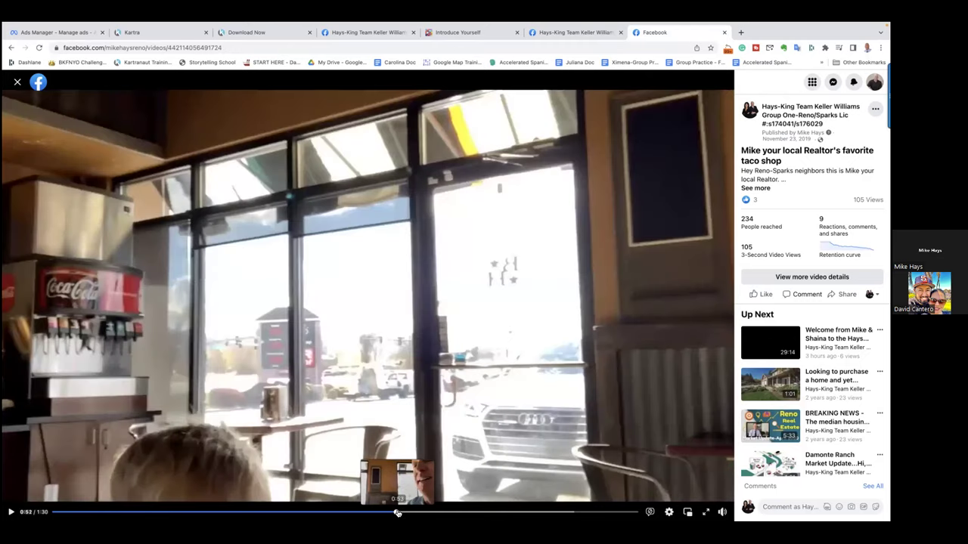
- Preview the menu boards, Bistro Habanero board and counter scenes near 1:13, then close the video
{"action": "left_click", "coordinate": [471, 513]}
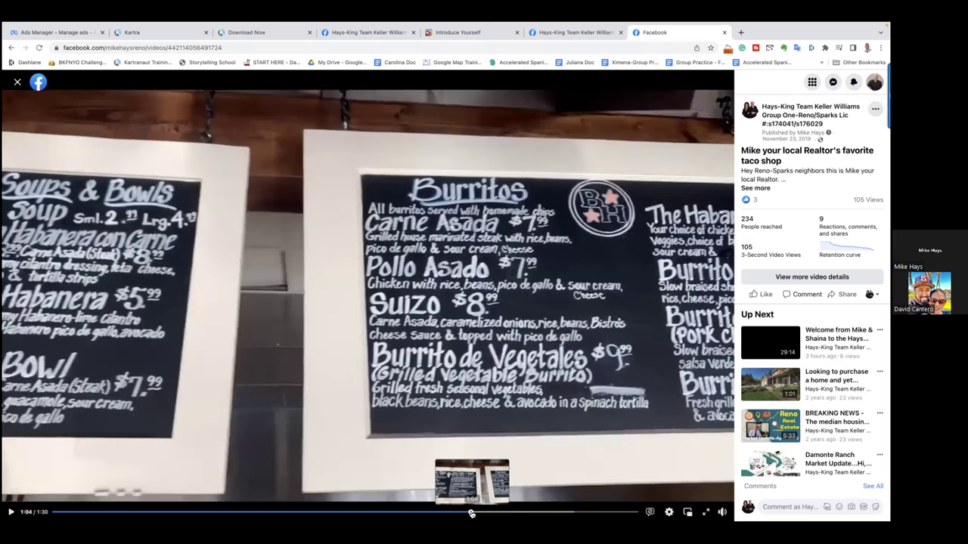
{"action": "left_click", "coordinate": [515, 513]}
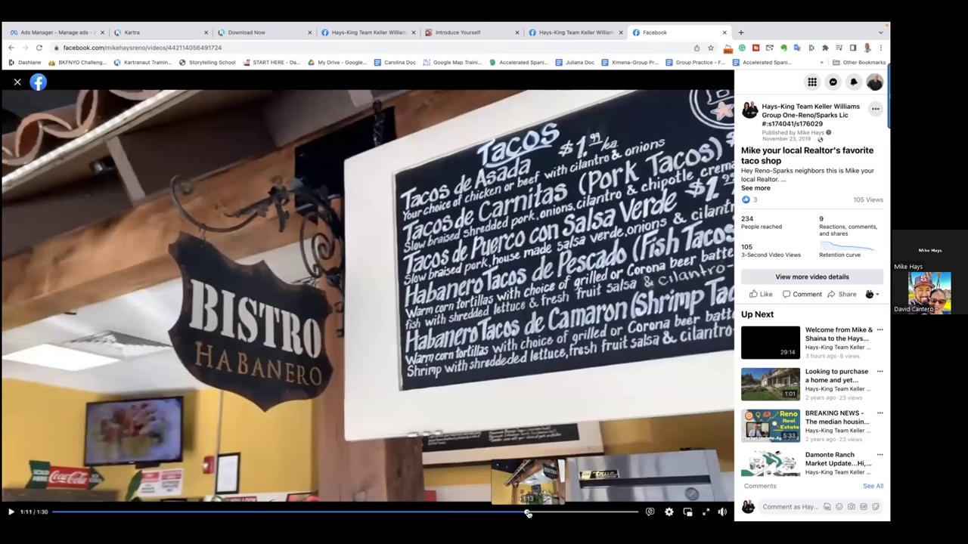
{"action": "left_click", "coordinate": [528, 514]}
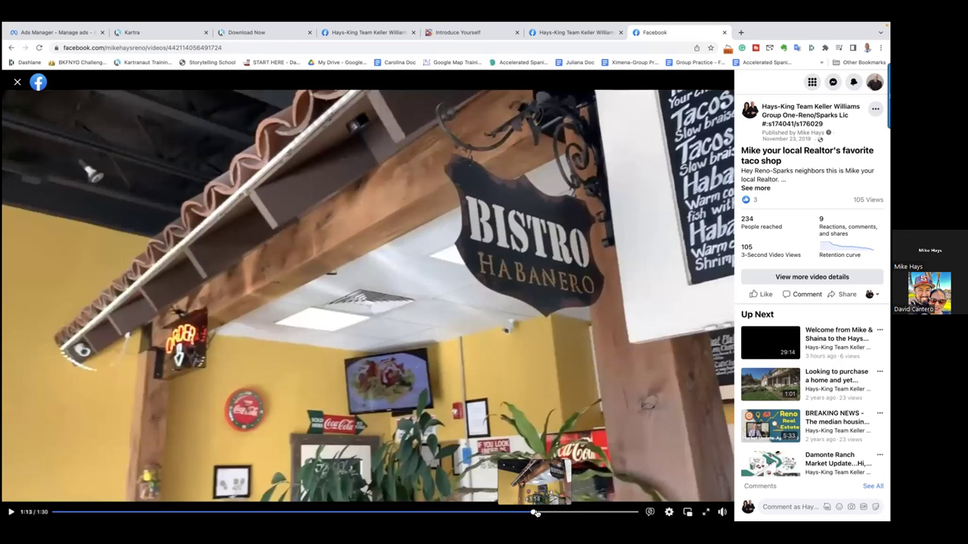
{"action": "left_click", "coordinate": [539, 512]}
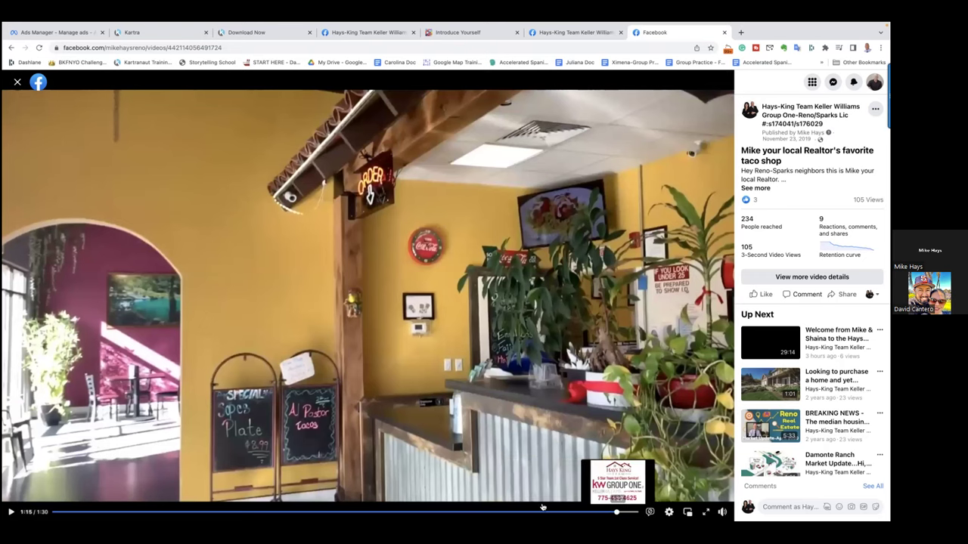
{"action": "left_click", "coordinate": [403, 512]}
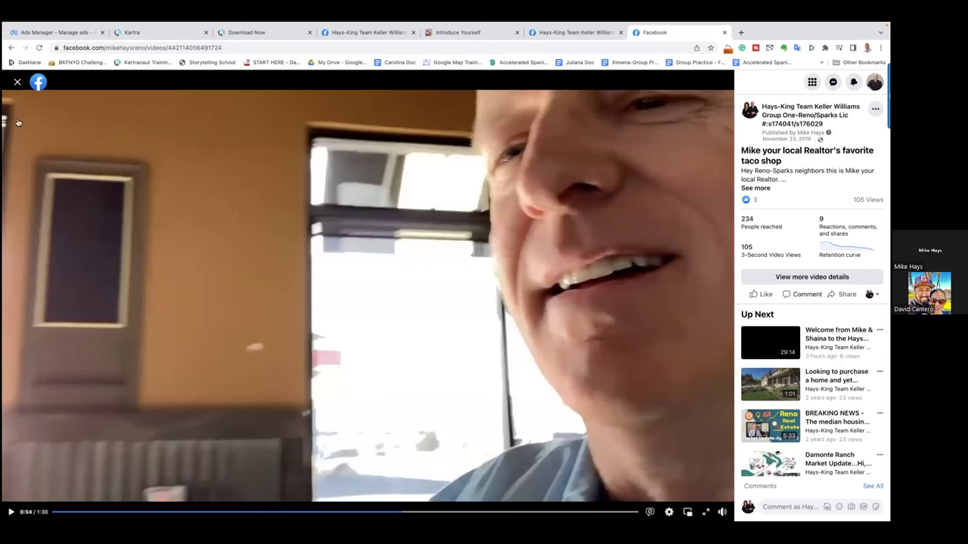
{"action": "left_click", "coordinate": [18, 84]}
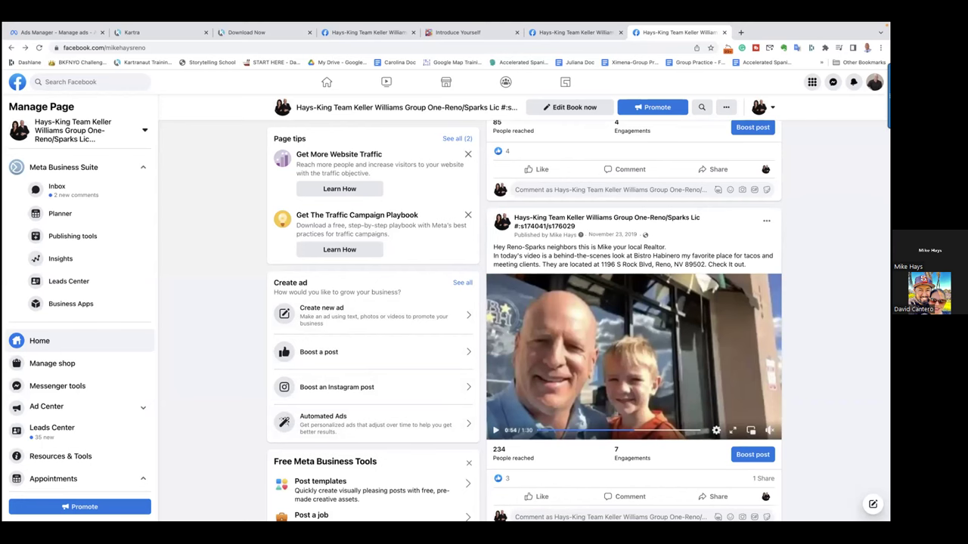
- Scroll to the top of the business Page, then return to the Ads Manager browser tab
{"action": "scroll", "coordinate": [634, 321], "scroll_direction": "up", "scroll_amount": 10}
{"action": "scroll", "coordinate": [634, 320], "scroll_direction": "up", "scroll_amount": 15}
{"action": "scroll", "coordinate": [634, 321], "scroll_direction": "up", "scroll_amount": 15}
{"action": "scroll", "coordinate": [633, 320], "scroll_direction": "up", "scroll_amount": 15}
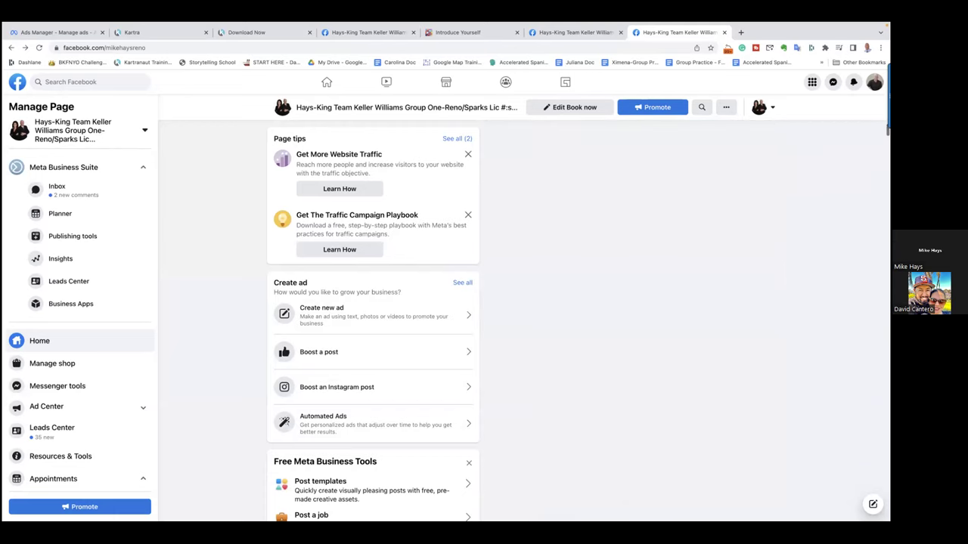
{"action": "scroll", "coordinate": [633, 321], "scroll_direction": "up", "scroll_amount": 10}
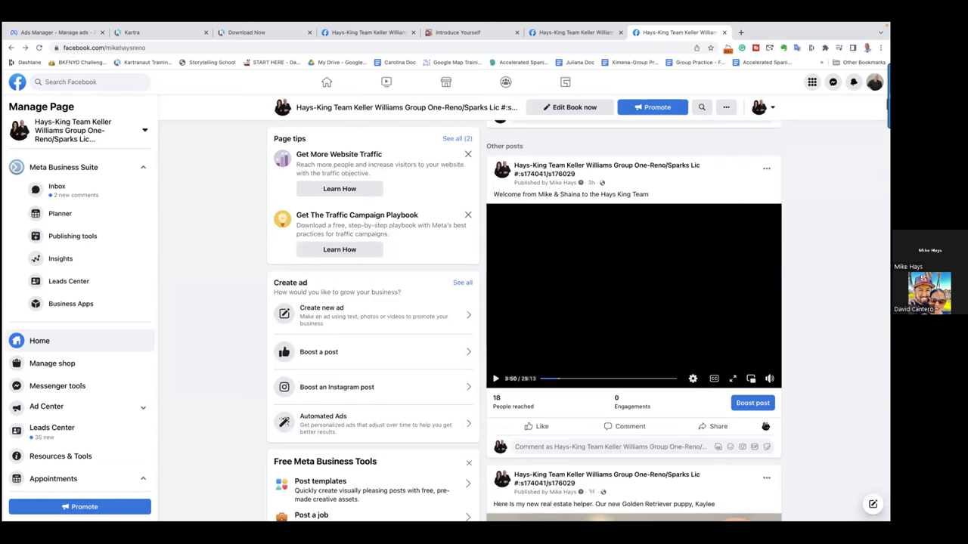
{"action": "scroll", "coordinate": [634, 321], "scroll_direction": "up", "scroll_amount": 3}
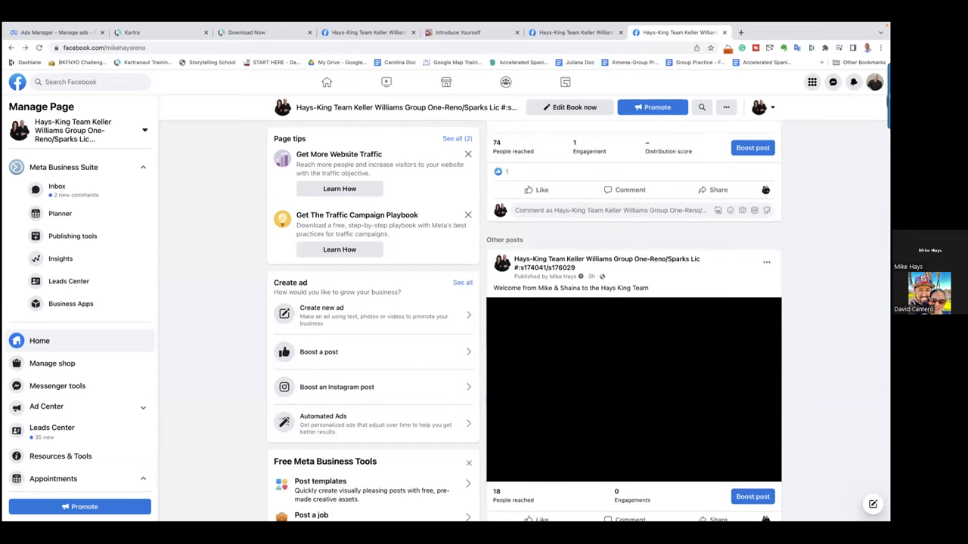
{"action": "scroll", "coordinate": [633, 320], "scroll_direction": "up", "scroll_amount": 8}
{"action": "scroll", "coordinate": [633, 320], "scroll_direction": "up", "scroll_amount": 5}
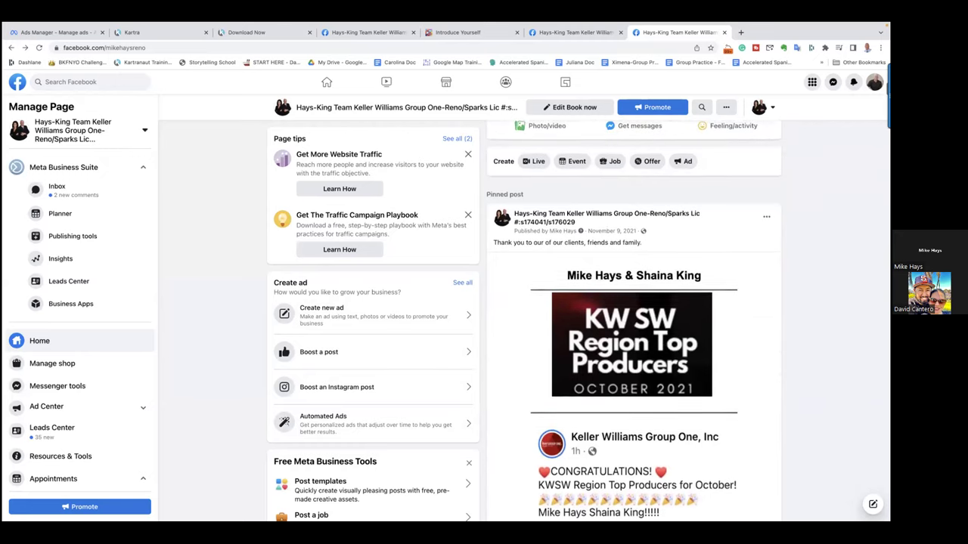
{"action": "scroll", "coordinate": [633, 320], "scroll_direction": "up", "scroll_amount": 7}
{"action": "scroll", "coordinate": [524, 308], "scroll_direction": "up", "scroll_amount": 2}
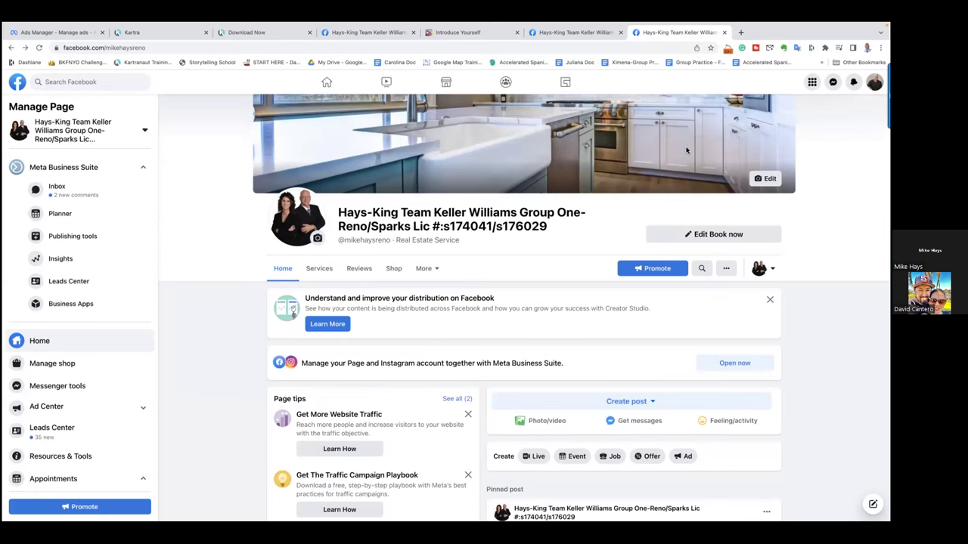
{"action": "mouse_move", "coordinate": [235, 28]}
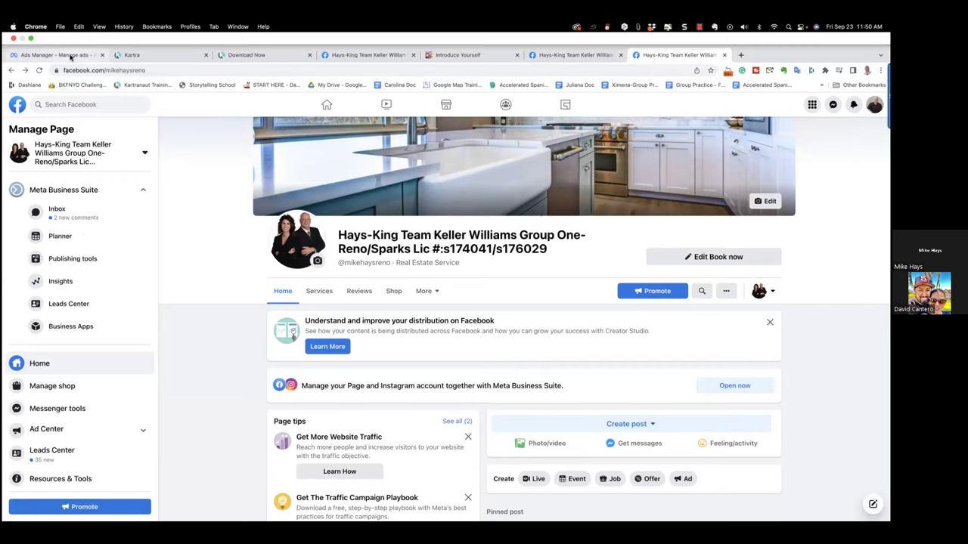
{"action": "left_click", "coordinate": [73, 55]}
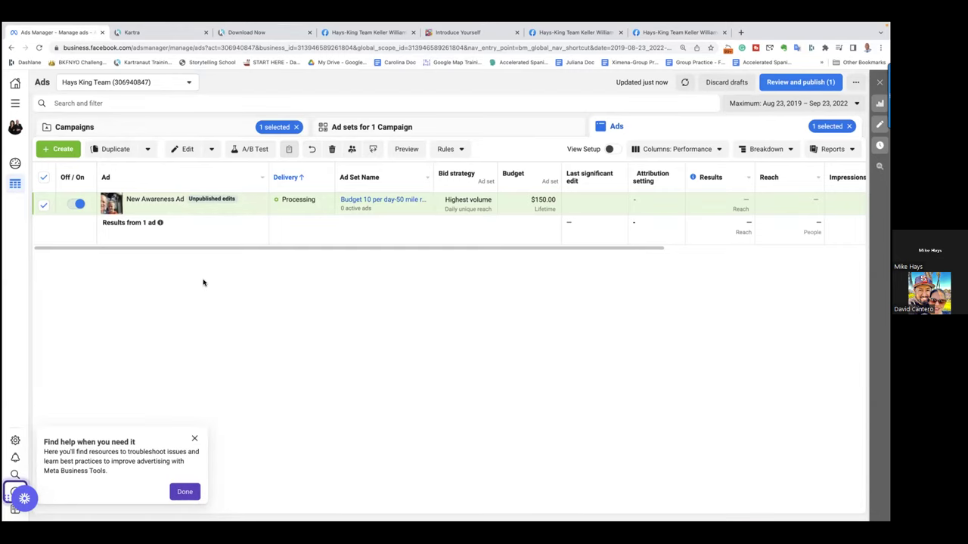
- Reload the ads list and open the All tools menu to reach Audiences
{"action": "left_click", "coordinate": [40, 48]}
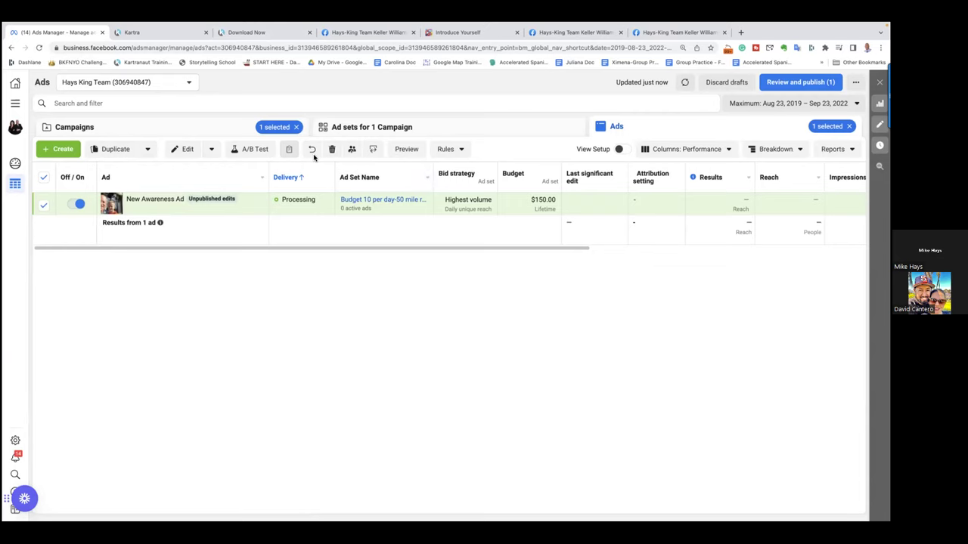
{"action": "left_click", "coordinate": [16, 107]}
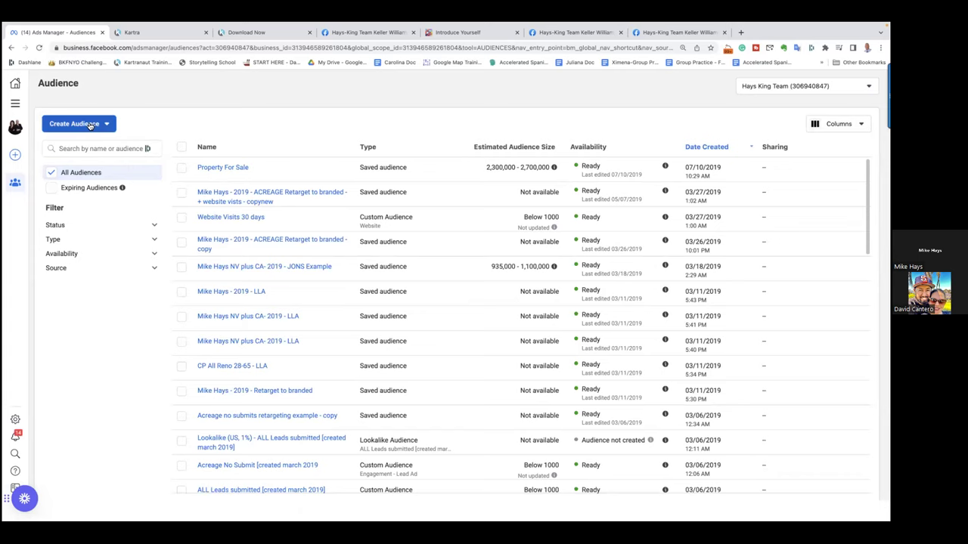
- Create a new Custom Audience using Video as its source
{"action": "left_click", "coordinate": [89, 125]}
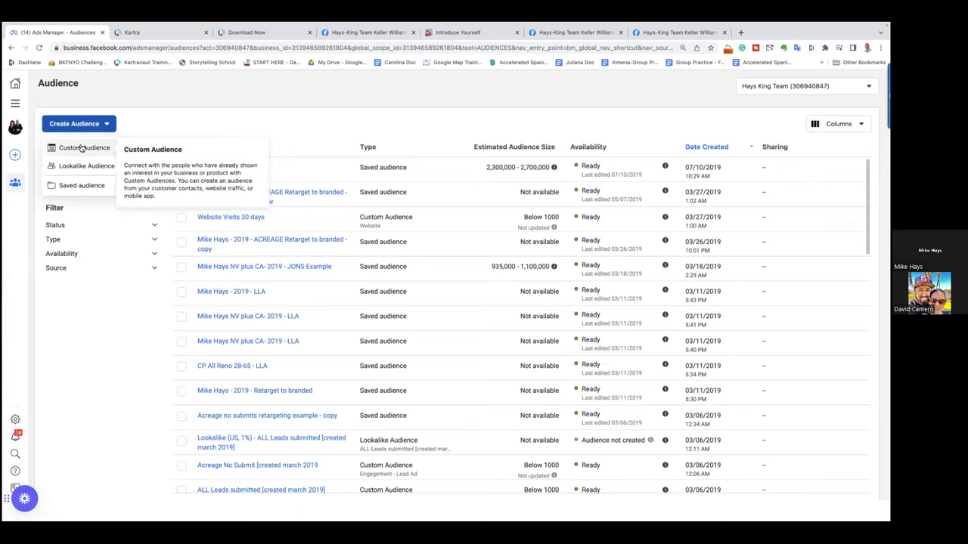
{"action": "left_click", "coordinate": [82, 148]}
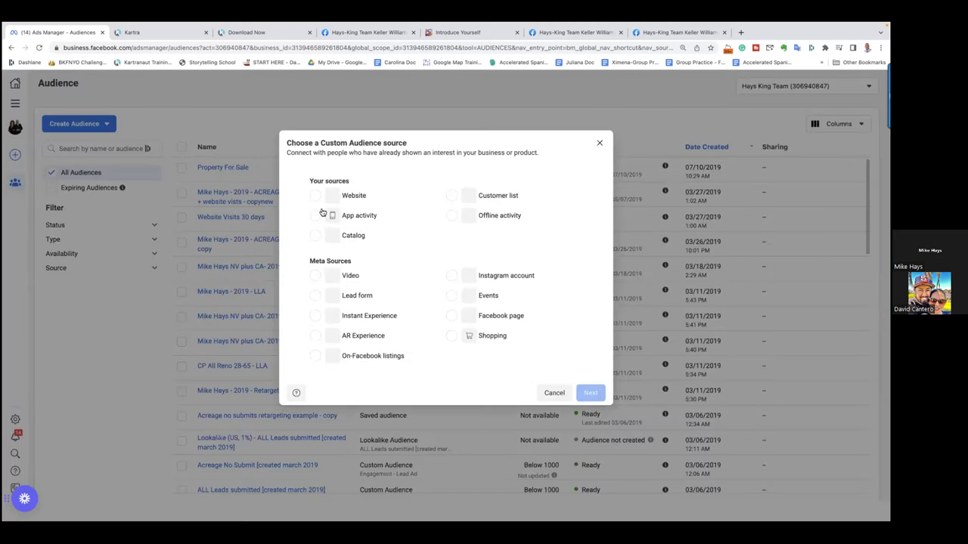
{"action": "left_click", "coordinate": [316, 276]}
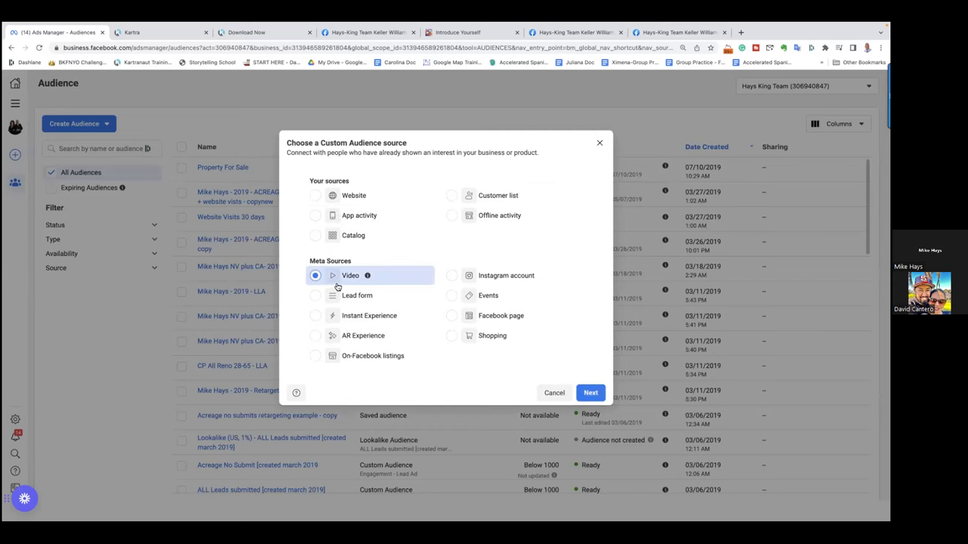
{"action": "left_click", "coordinate": [592, 392]}
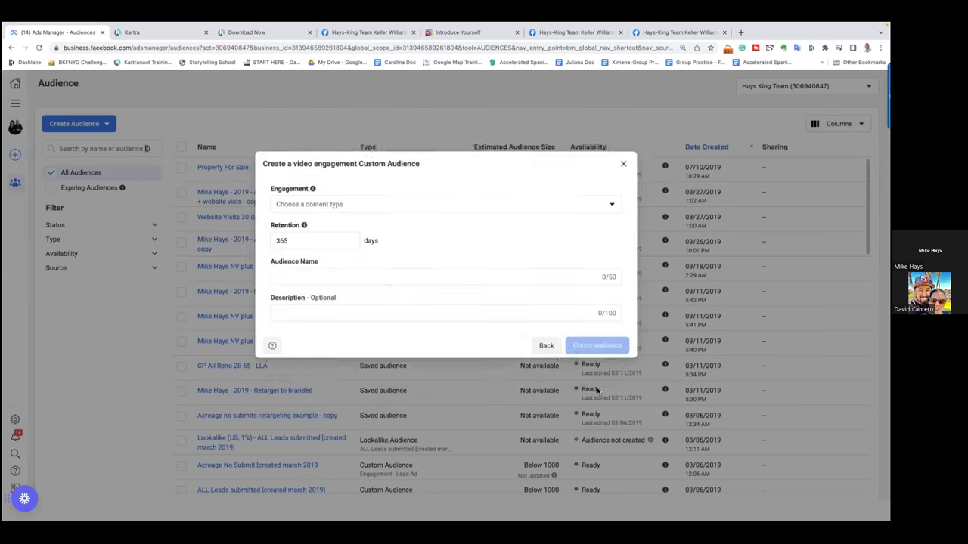
- Set the engagement criterion to people who watched at least 25% of the video
{"action": "left_click", "coordinate": [333, 212]}
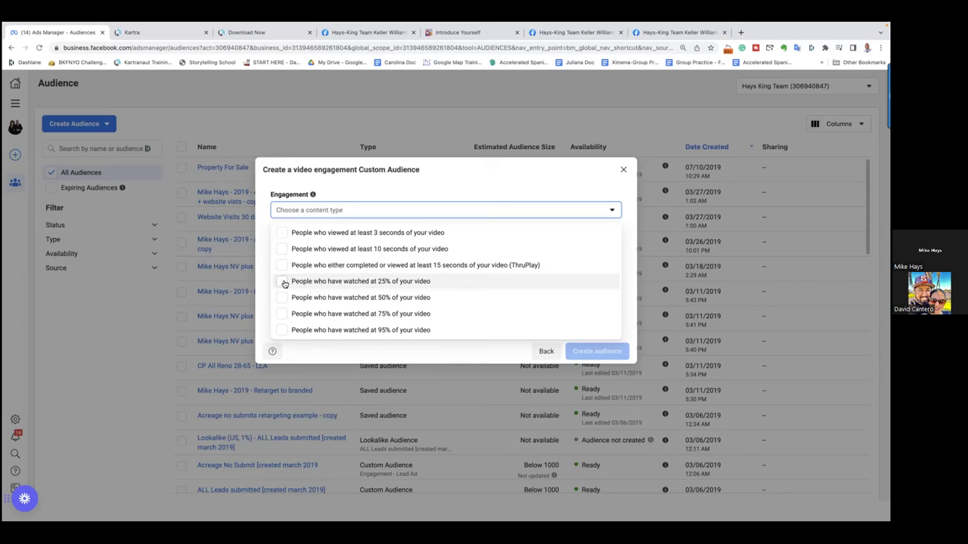
{"action": "left_click", "coordinate": [284, 283]}
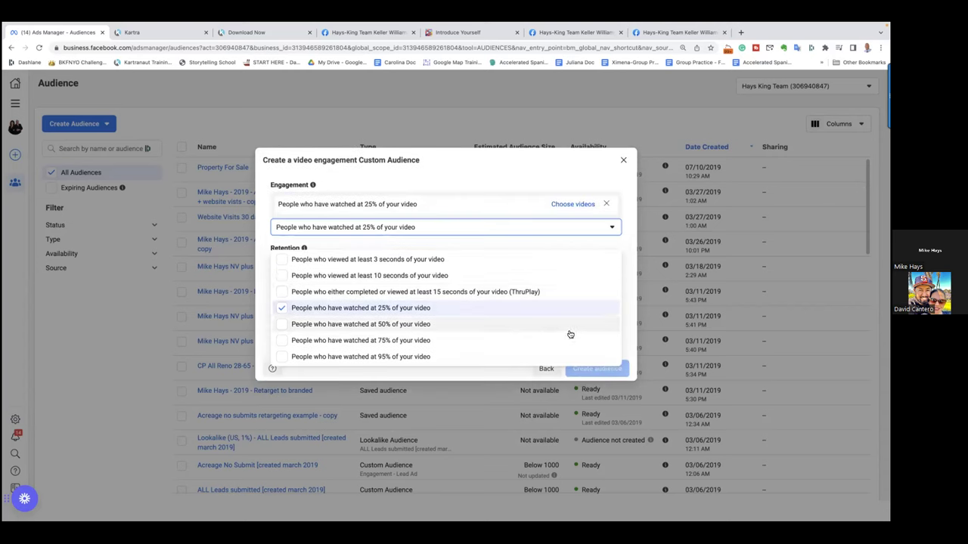
- Recheck the 25% engagement selection and open Choose videos for it
{"action": "left_click", "coordinate": [628, 326]}
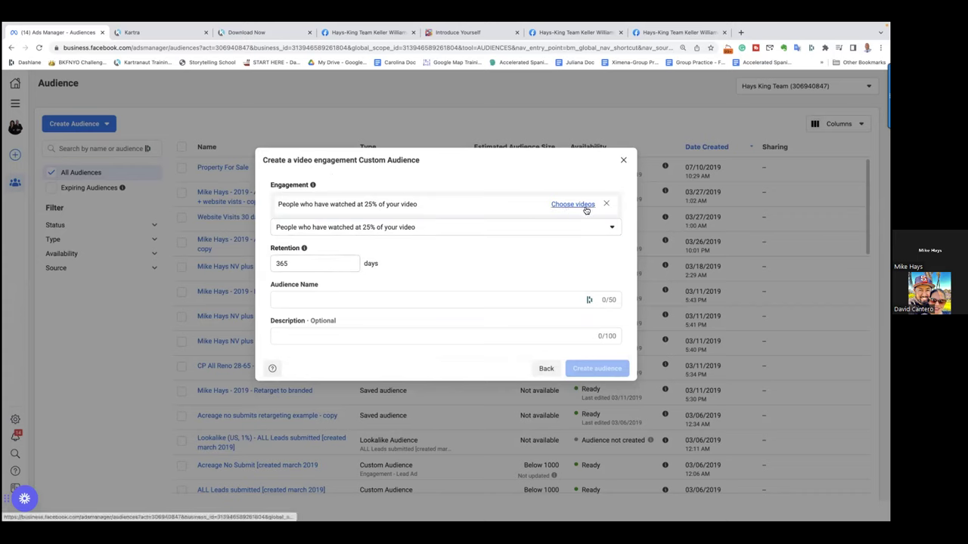
{"action": "left_click", "coordinate": [575, 228]}
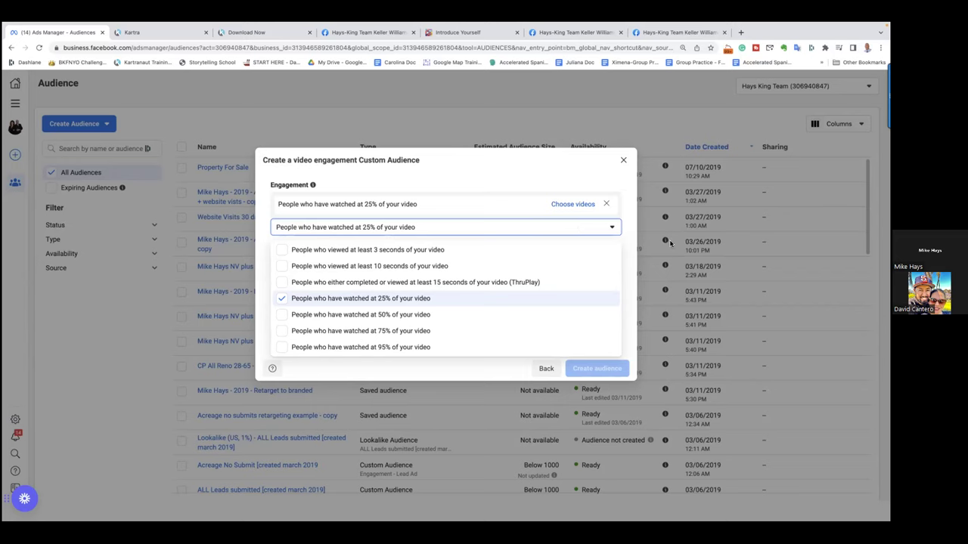
{"action": "left_click", "coordinate": [439, 218]}
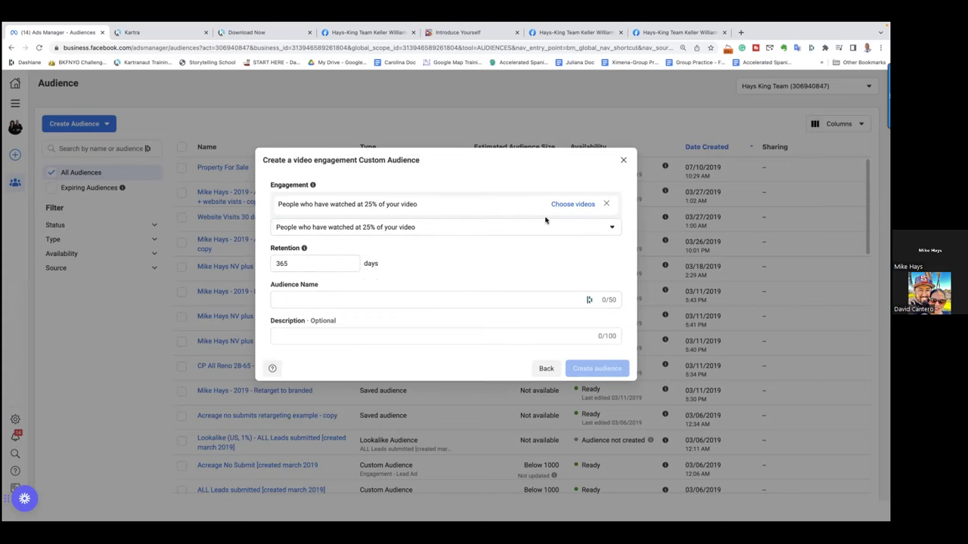
{"action": "left_click", "coordinate": [579, 206]}
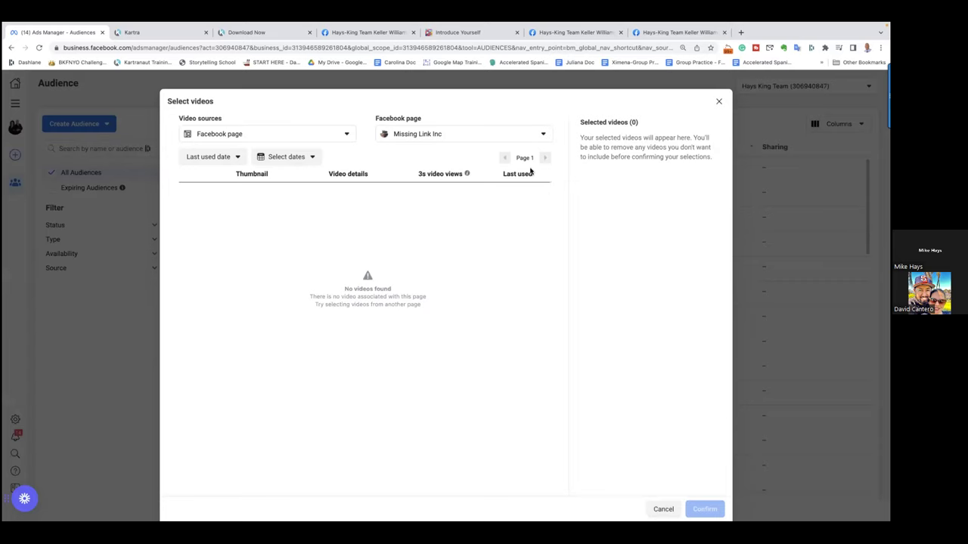
- Pick the Keller Williams page under Hays King Team as the source of the audience's video
{"action": "left_click", "coordinate": [254, 134]}
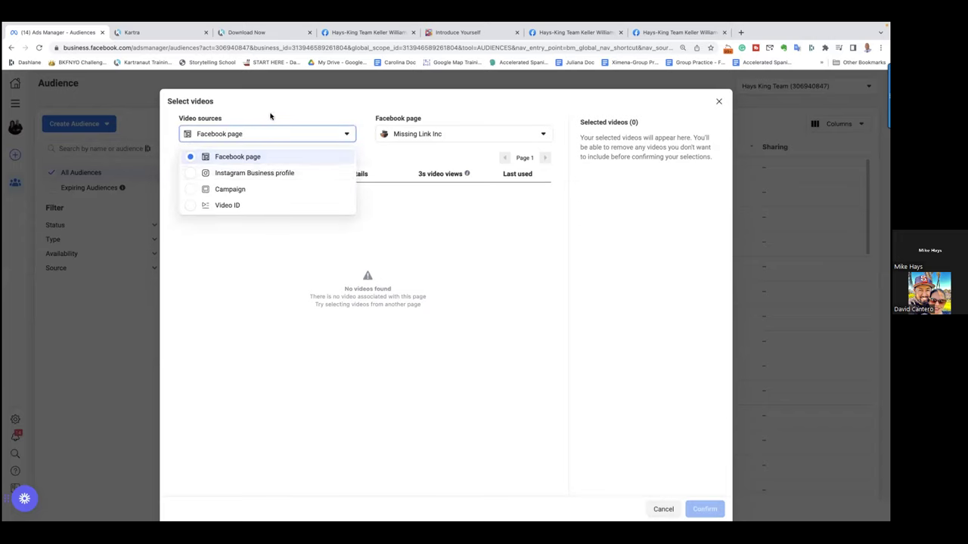
{"action": "left_click", "coordinate": [270, 114]}
{"action": "left_click", "coordinate": [424, 136]}
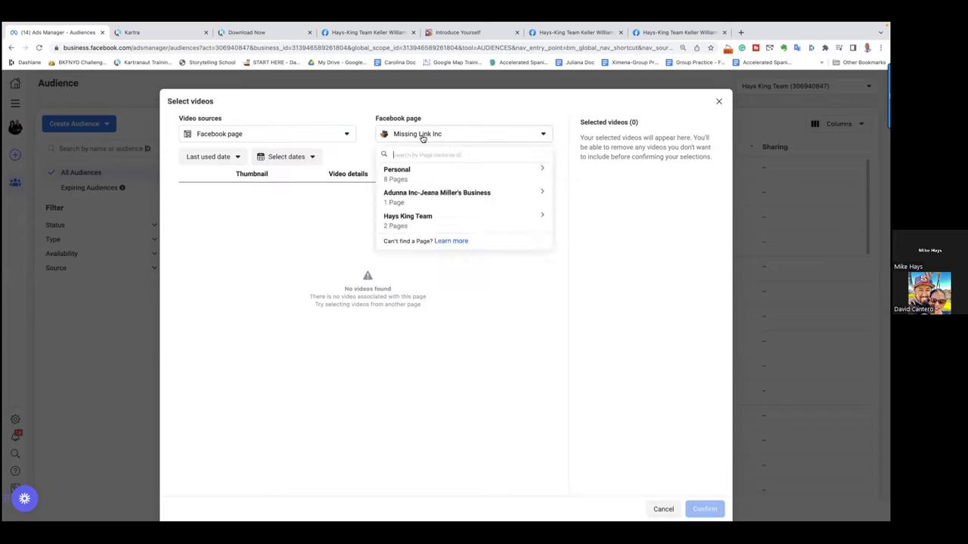
{"action": "left_click", "coordinate": [406, 221]}
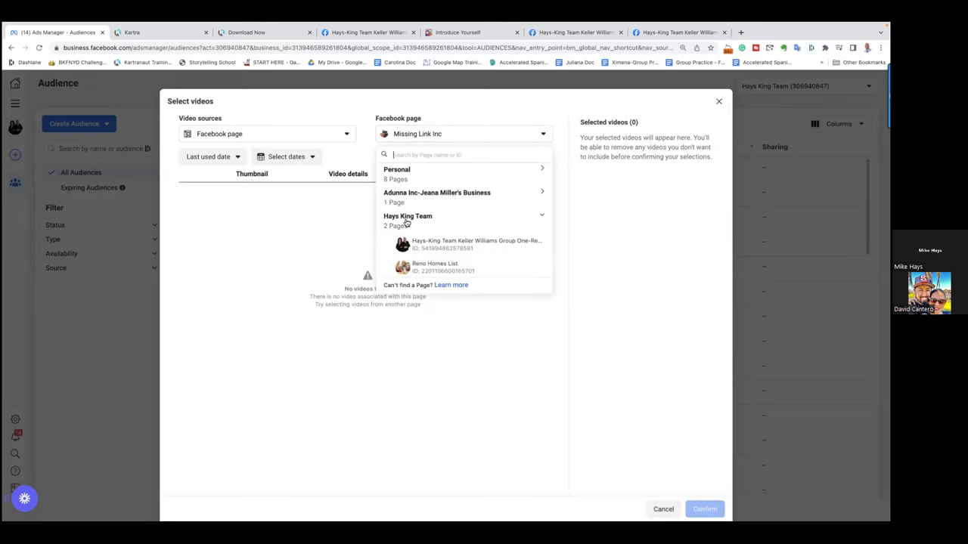
{"action": "left_click", "coordinate": [426, 243]}
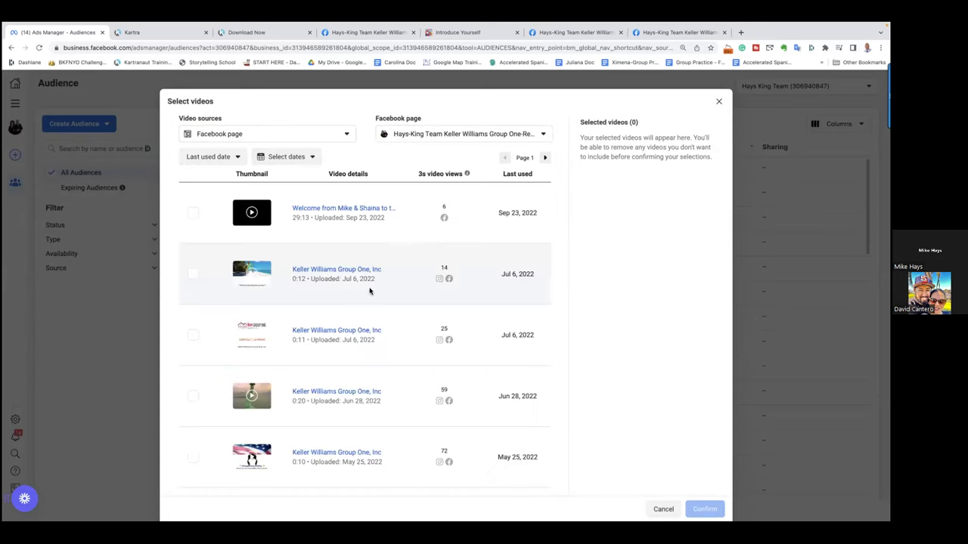
{"action": "scroll", "coordinate": [370, 291], "scroll_direction": "down", "scroll_amount": 2}
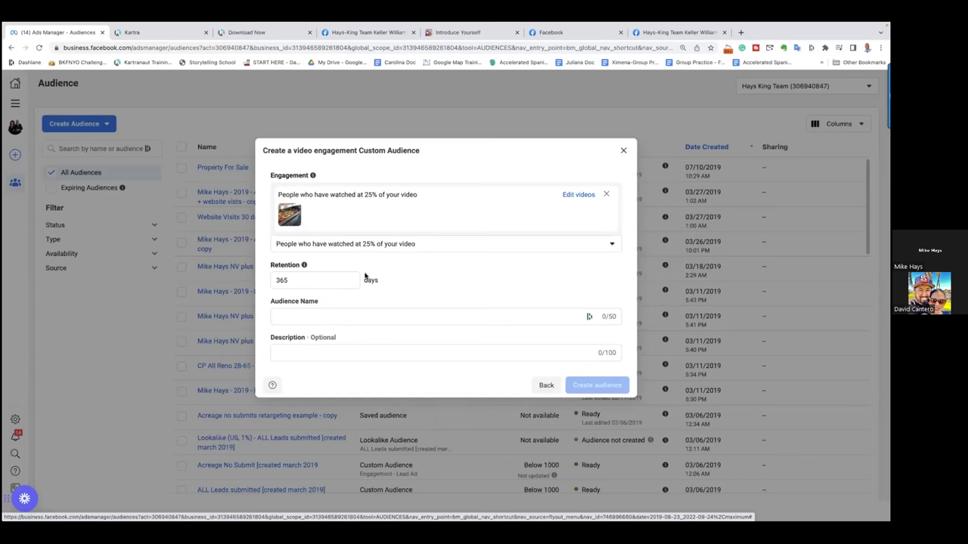
{"action": "left_click", "coordinate": [318, 314]}
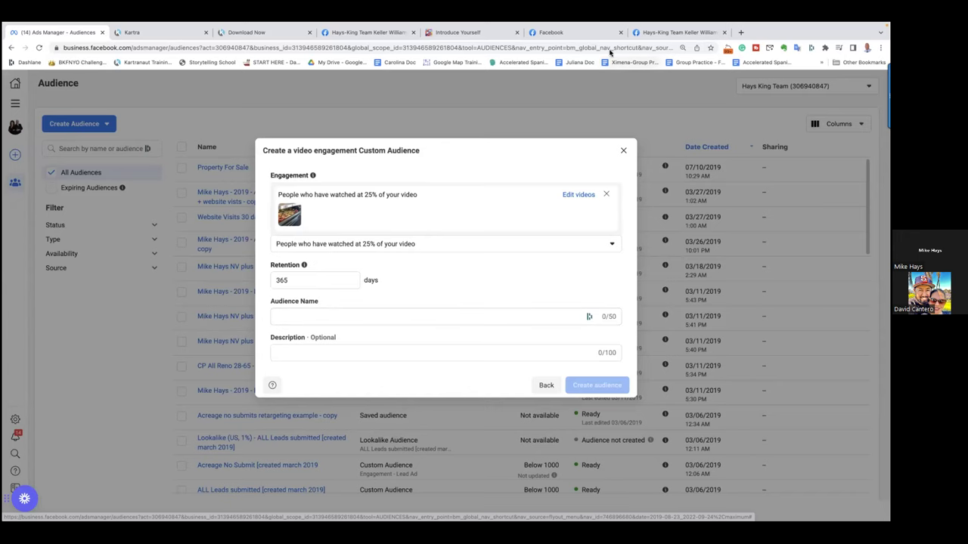
{"action": "left_click", "coordinate": [394, 30]}
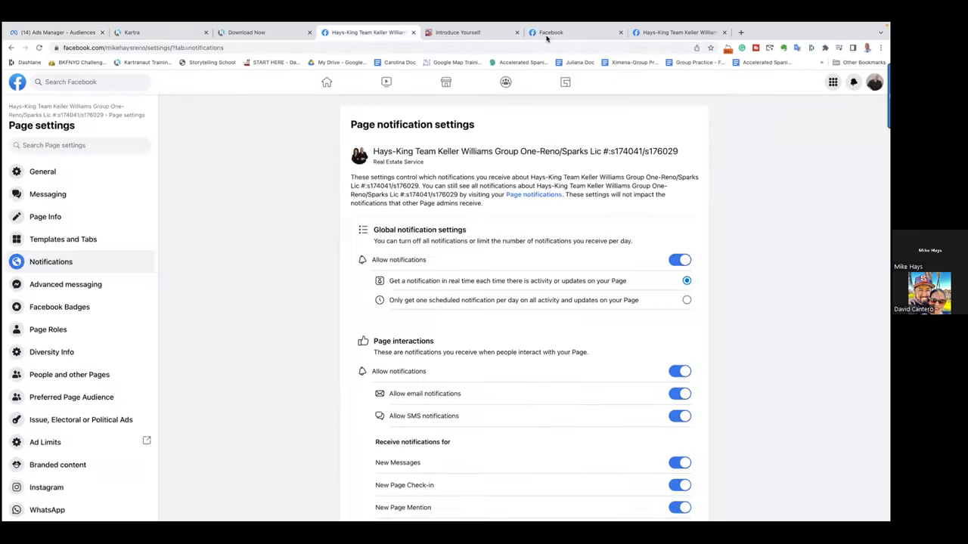
{"action": "left_click", "coordinate": [651, 36]}
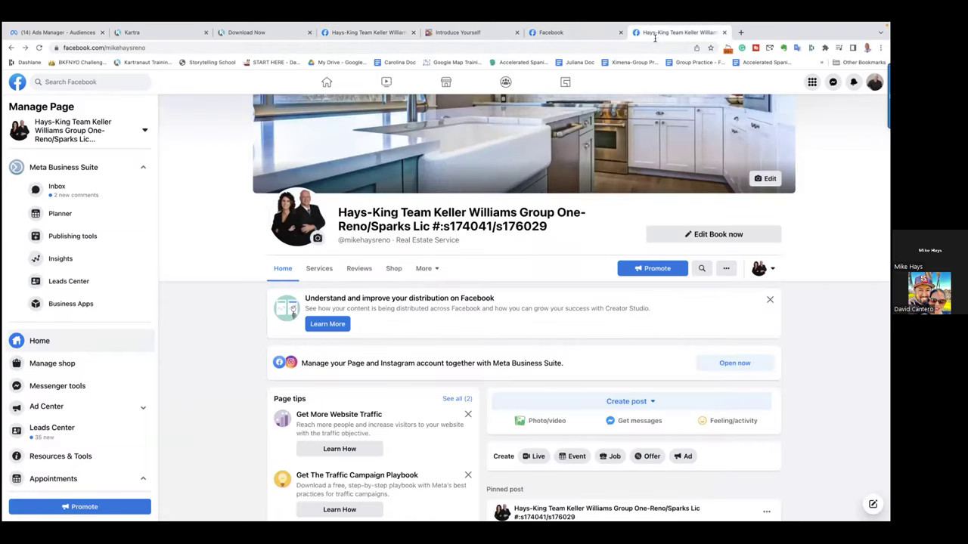
{"action": "left_click", "coordinate": [551, 34]}
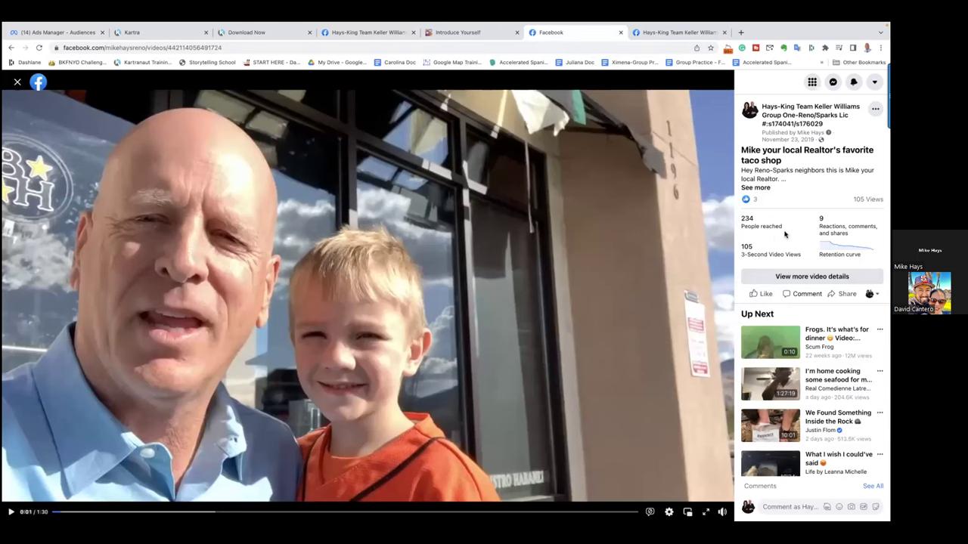
{"action": "left_click", "coordinate": [62, 34]}
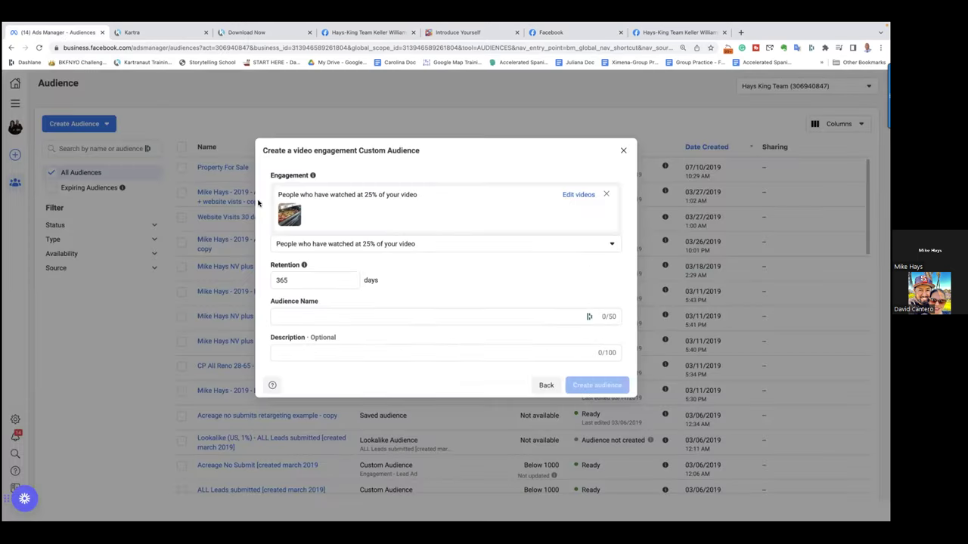
- Change retention from 365 to 30 days, name the audience 'Taco Shop Video', and create it
{"action": "left_click", "coordinate": [298, 280]}
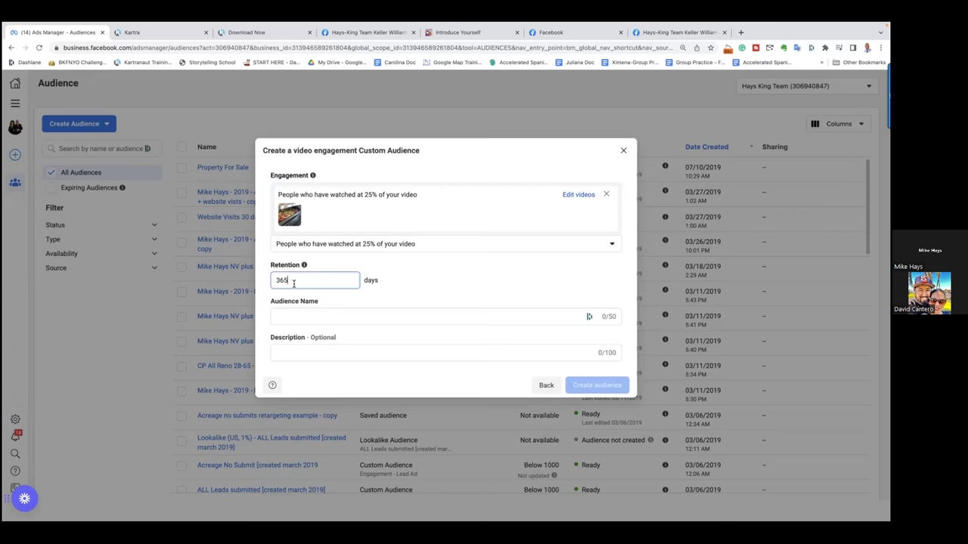
{"action": "left_click_drag", "start_coordinate": [278, 280], "coordinate": [297, 280]}
{"action": "type", "text": "30"}
{"action": "left_click", "coordinate": [285, 317]}
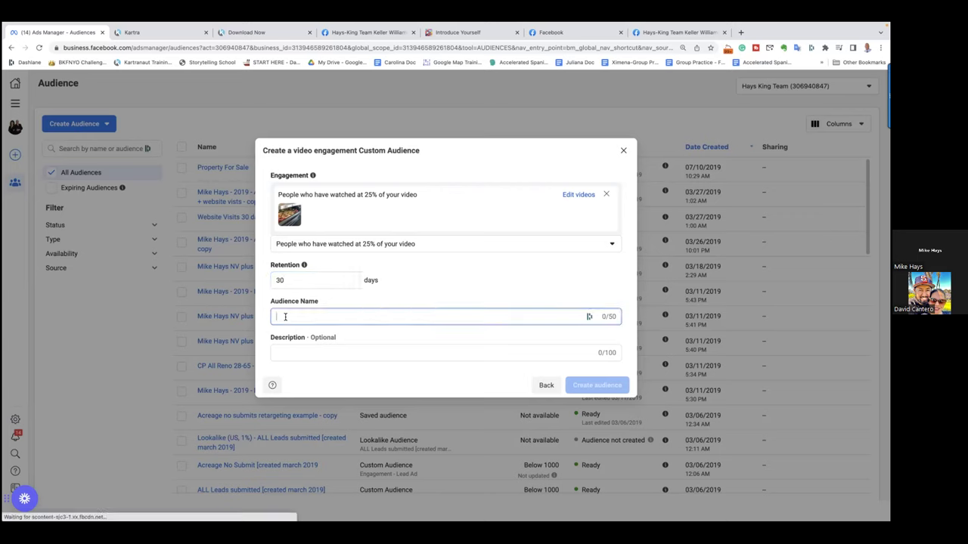
{"action": "type", "text": "Taco Shop Video (25%"}
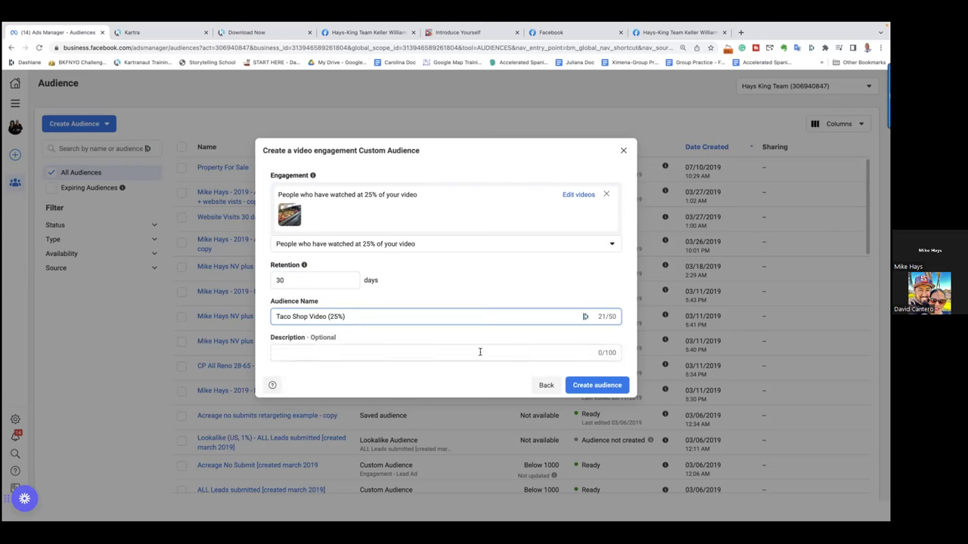
{"action": "left_click", "coordinate": [597, 385]}
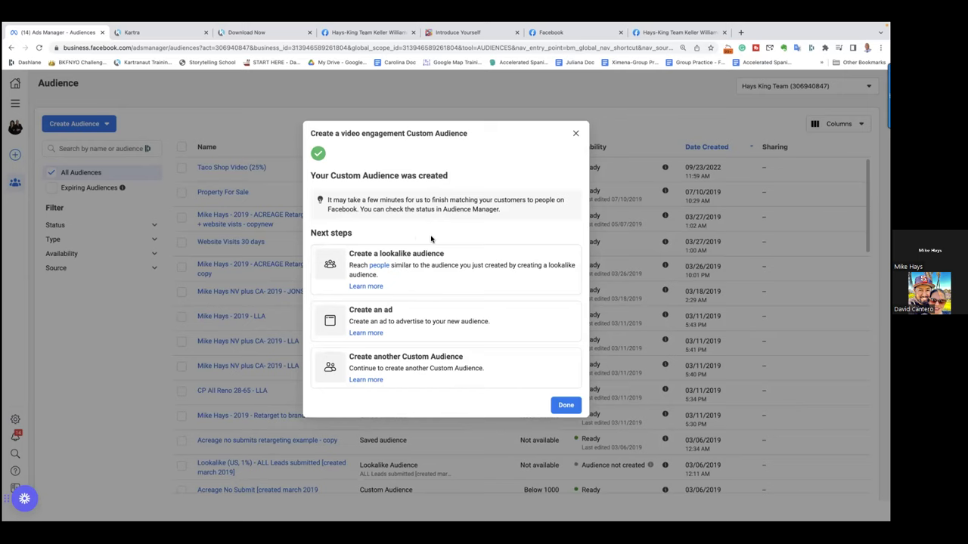
- Dismiss the audience-created confirmation and return to the Ads Manager campaigns list
{"action": "left_click", "coordinate": [566, 407]}
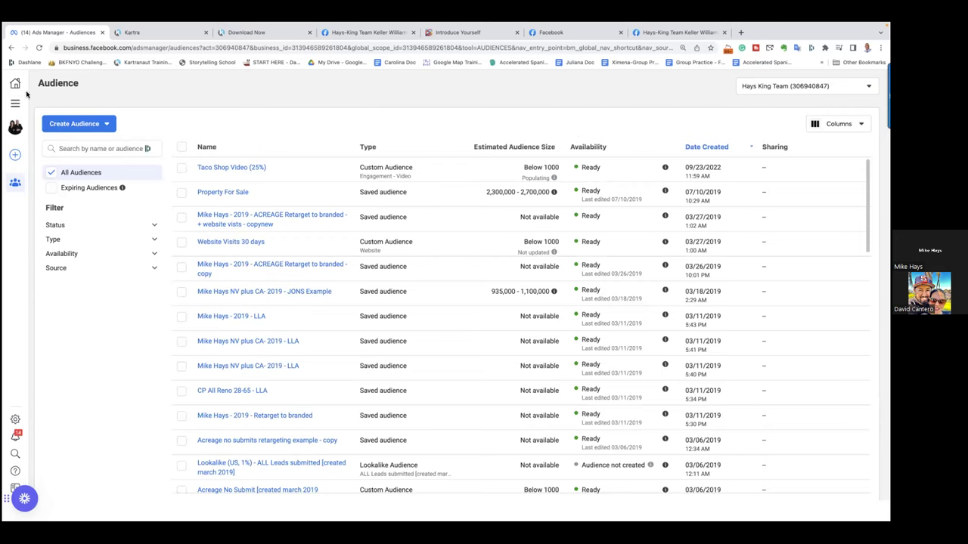
{"action": "left_click", "coordinate": [16, 103]}
{"action": "left_click", "coordinate": [68, 131]}
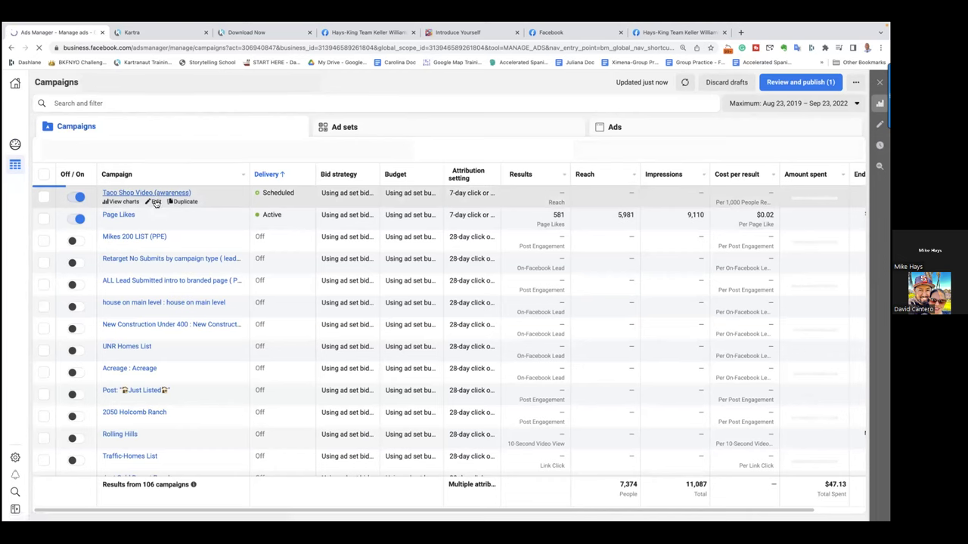
- Select the Taco Shop Video (awareness) campaign, dismiss the targeting warning, and edit its New Awareness Ad
{"action": "left_click", "coordinate": [44, 198]}
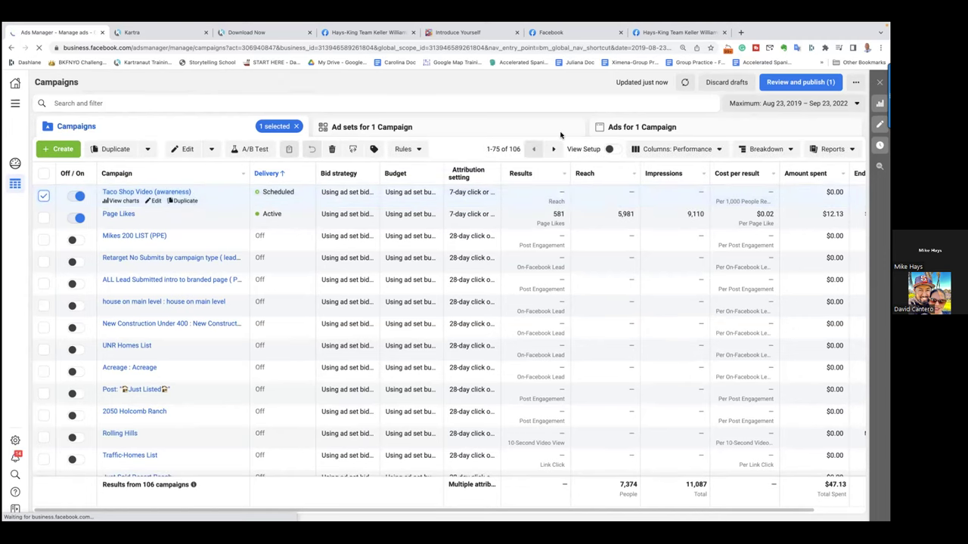
{"action": "left_click", "coordinate": [626, 126]}
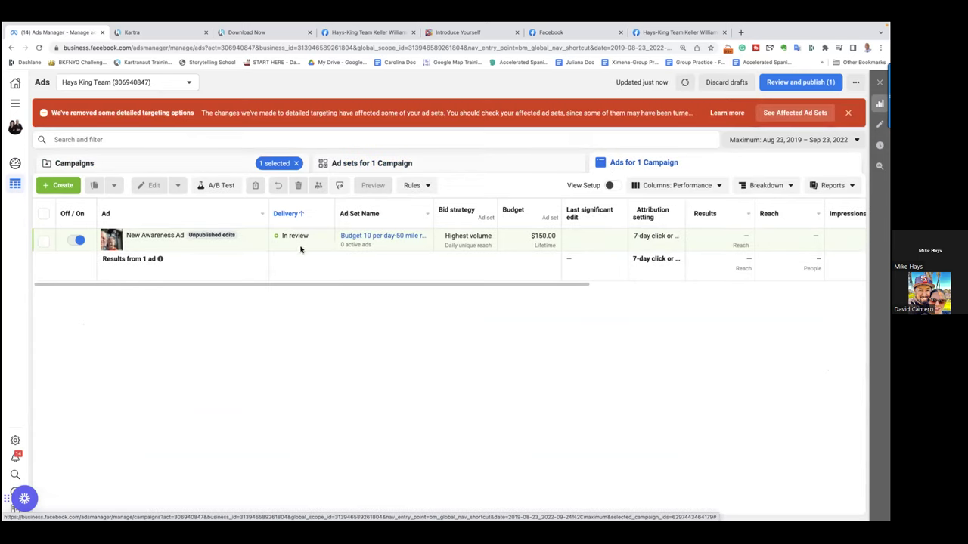
{"action": "left_click", "coordinate": [847, 112]}
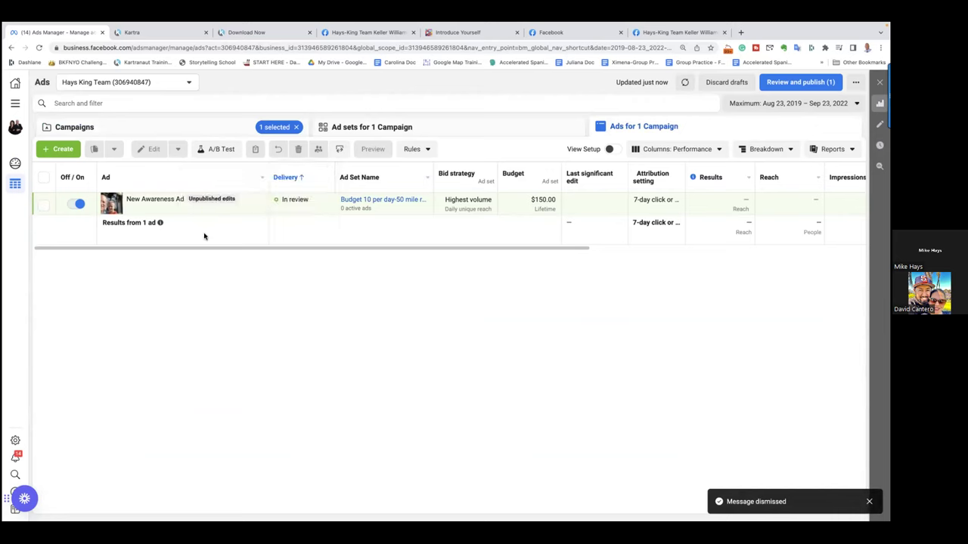
{"action": "mouse_move", "coordinate": [179, 210]}
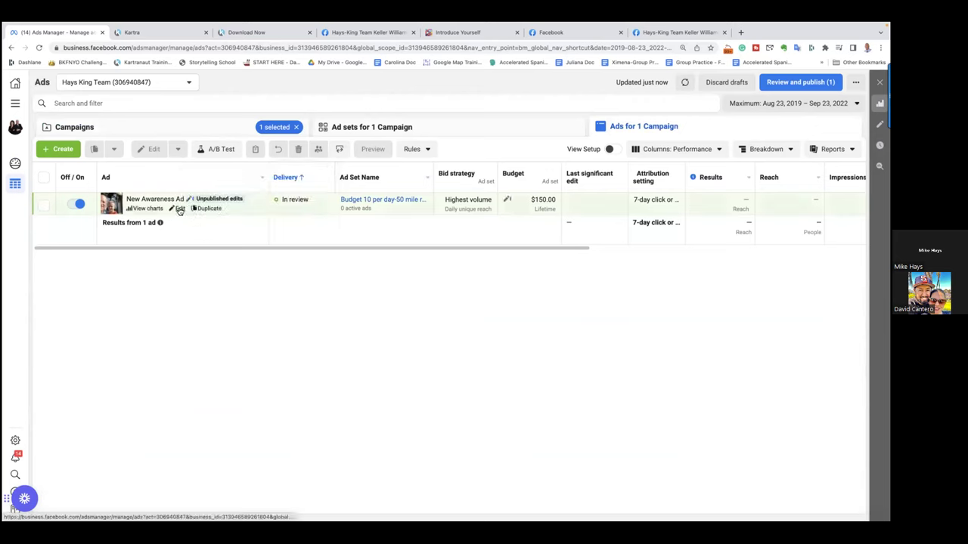
{"action": "left_click", "coordinate": [179, 209]}
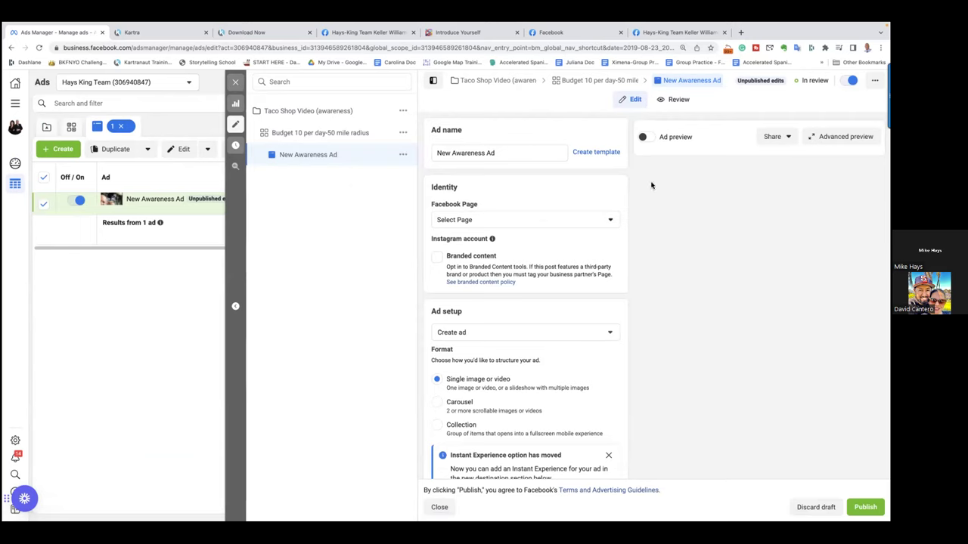
- Publish the New Awareness Ad's pending edits from the Share options
{"action": "left_click", "coordinate": [789, 136]}
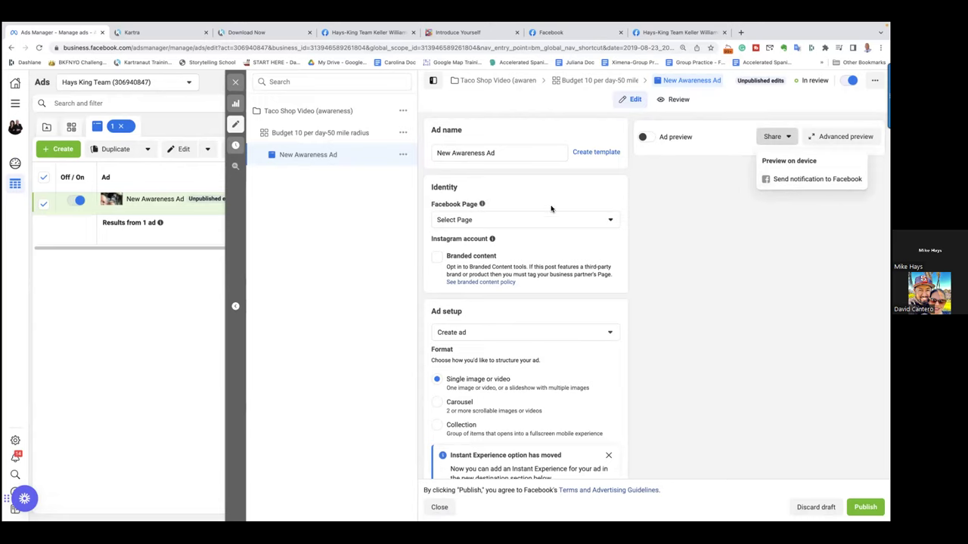
{"action": "left_click", "coordinate": [865, 506]}
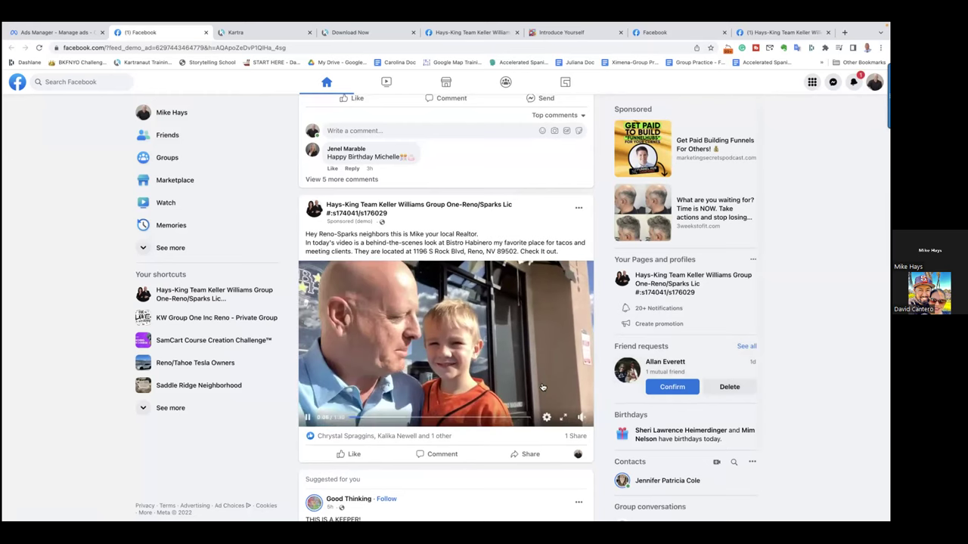
{"action": "scroll", "coordinate": [542, 387], "scroll_direction": "up", "scroll_amount": 1}
{"action": "scroll", "coordinate": [542, 387], "scroll_direction": "up", "scroll_amount": 1}
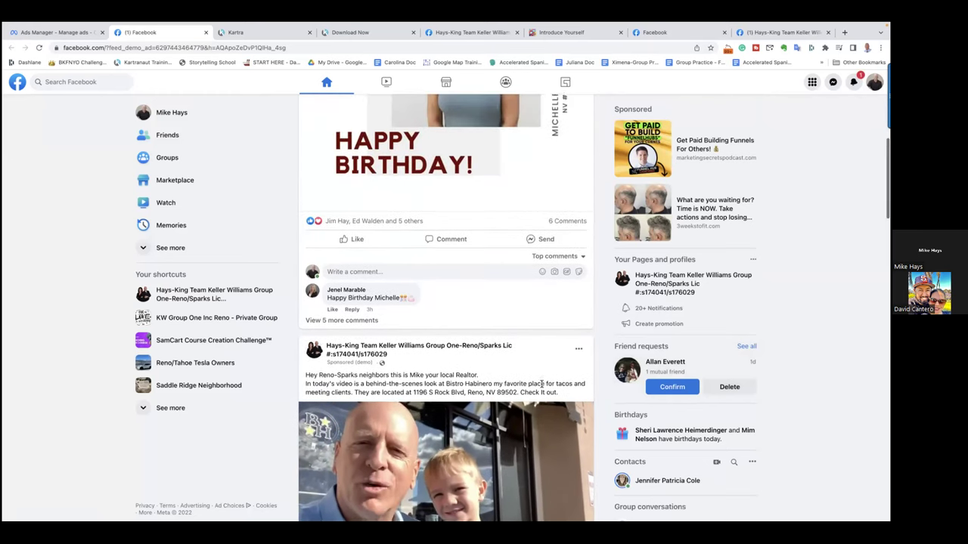
{"action": "scroll", "coordinate": [542, 386], "scroll_direction": "down", "scroll_amount": 2}
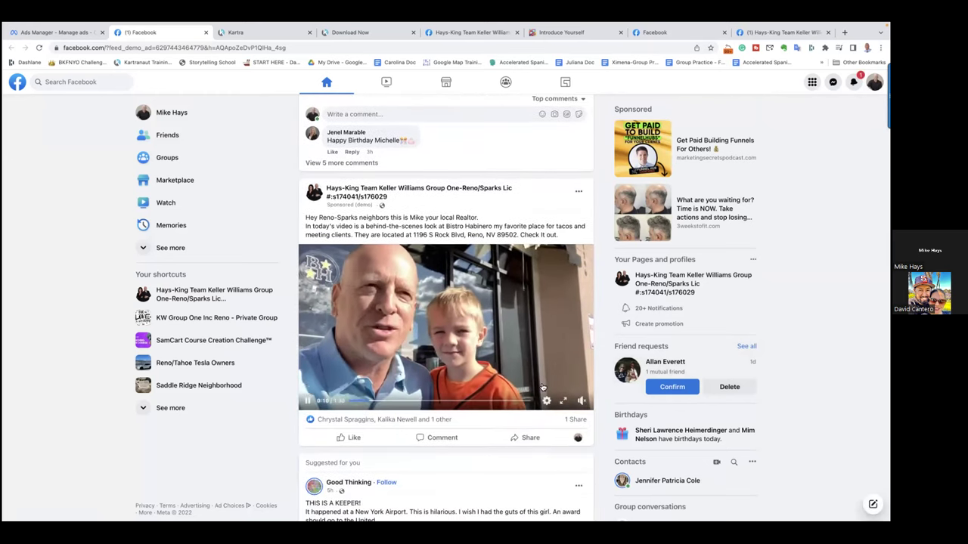
{"action": "scroll", "coordinate": [541, 386], "scroll_direction": "down", "scroll_amount": 1}
{"action": "scroll", "coordinate": [542, 386], "scroll_direction": "down", "scroll_amount": 3}
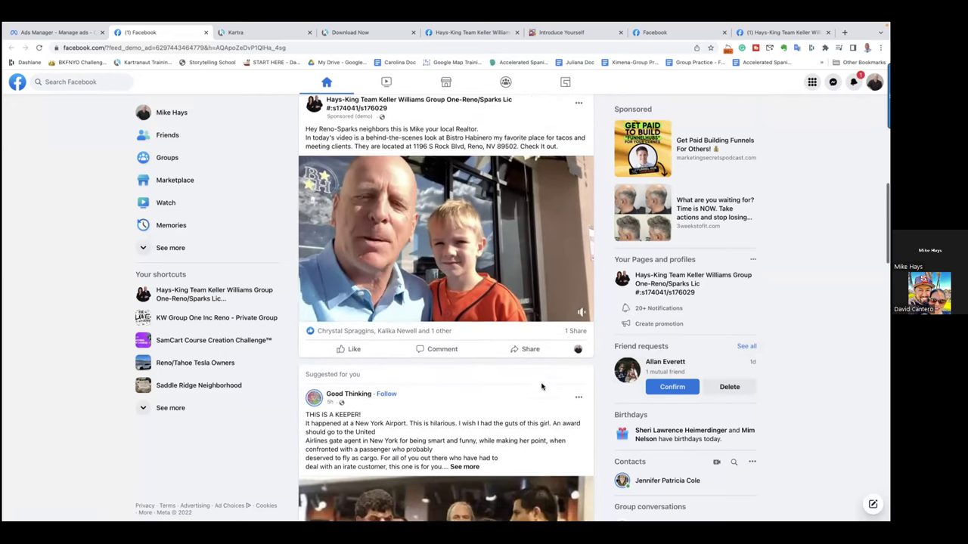
{"action": "scroll", "coordinate": [541, 384], "scroll_direction": "down", "scroll_amount": 2}
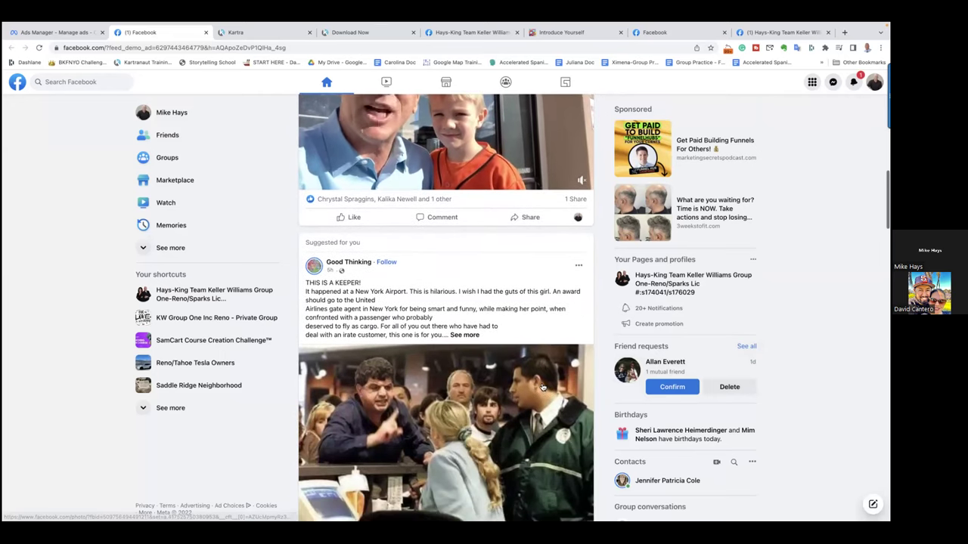
{"action": "scroll", "coordinate": [543, 387], "scroll_direction": "up", "scroll_amount": 5}
{"action": "scroll", "coordinate": [542, 387], "scroll_direction": "up", "scroll_amount": 15}
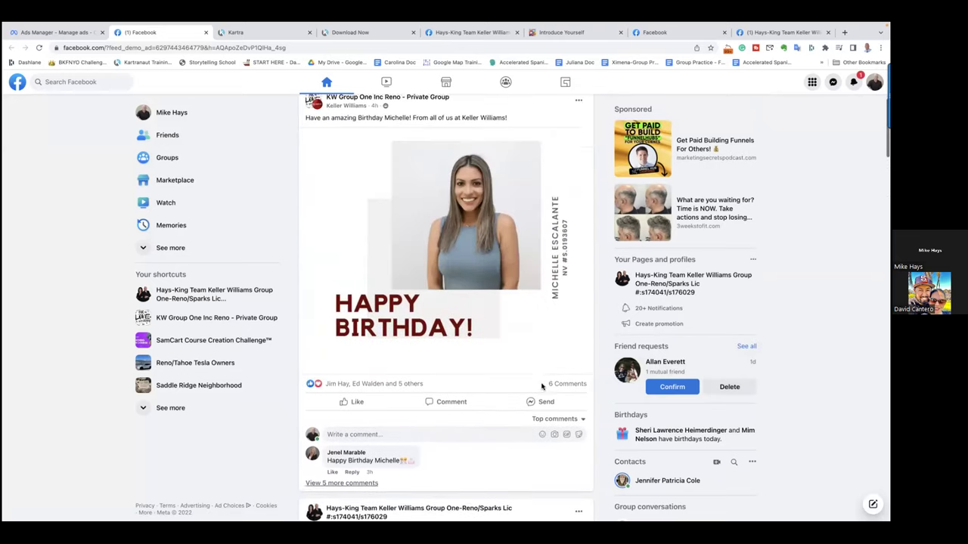
{"action": "scroll", "coordinate": [542, 387], "scroll_direction": "up", "scroll_amount": 2}
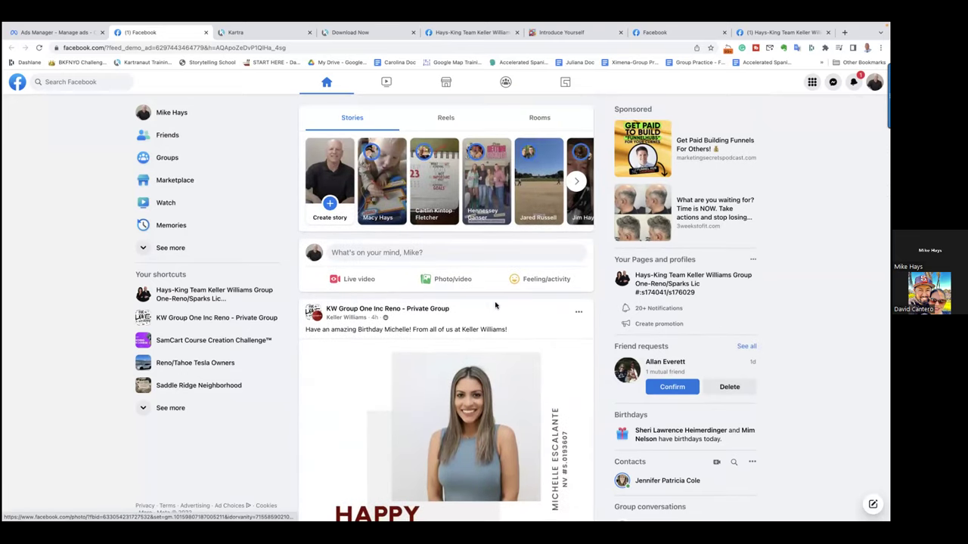